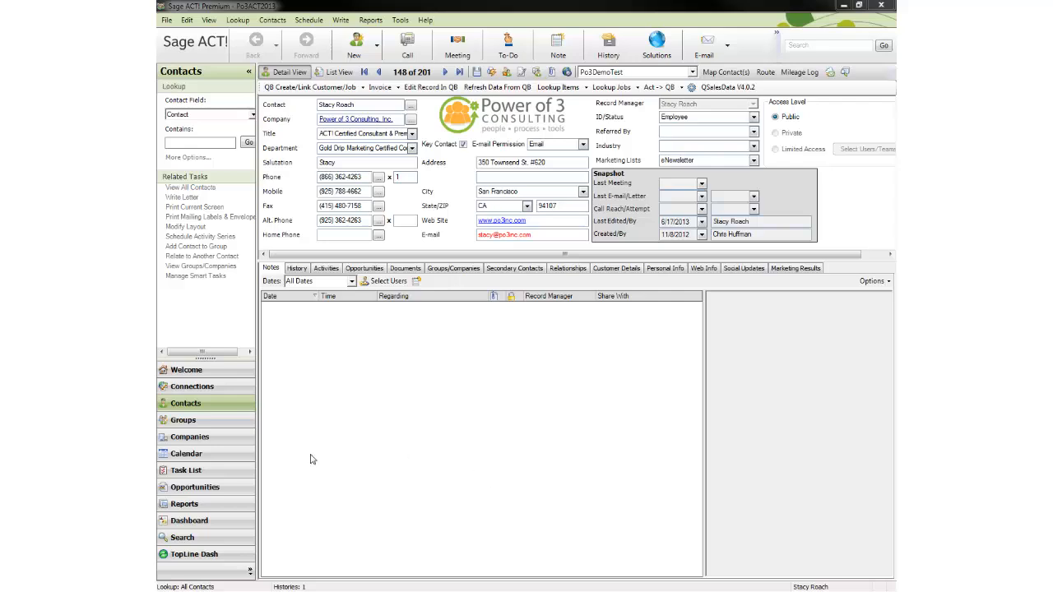
pyautogui.click(349, 18)
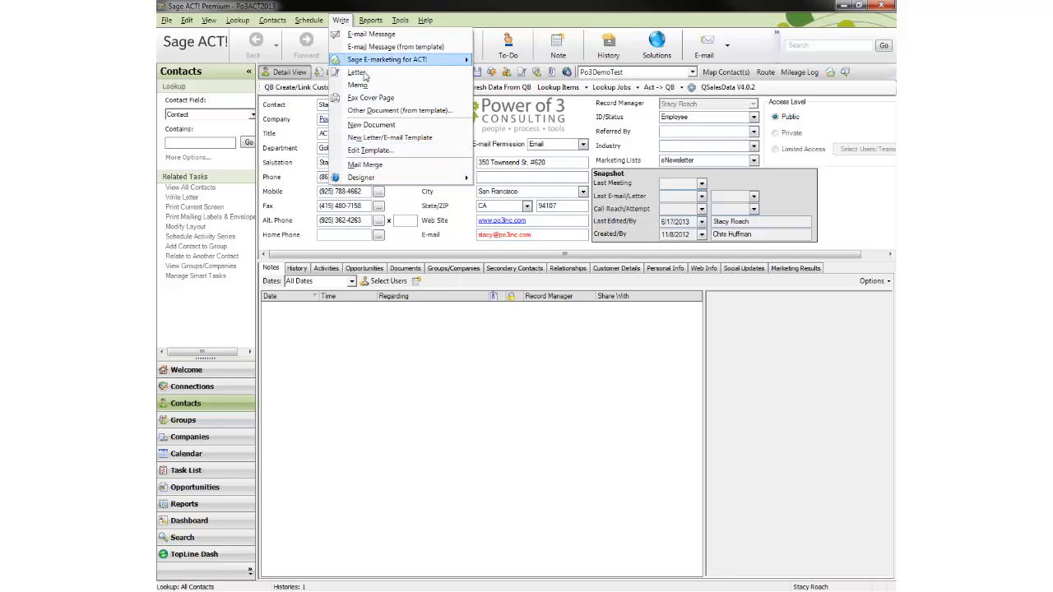
pyautogui.click(416, 155)
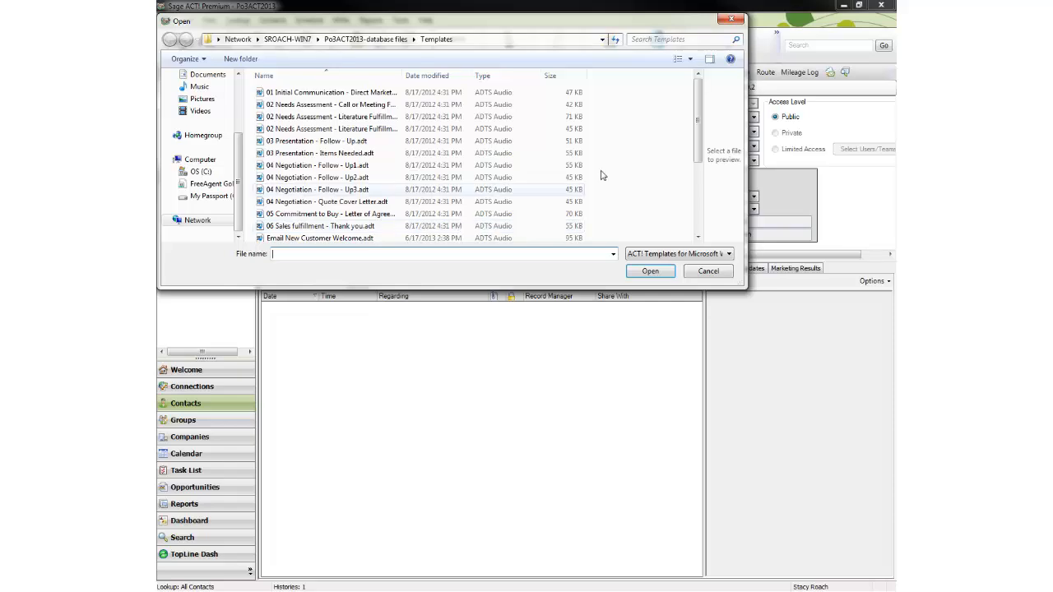
pyautogui.moveTo(698, 109); pyautogui.dragTo(698, 143)
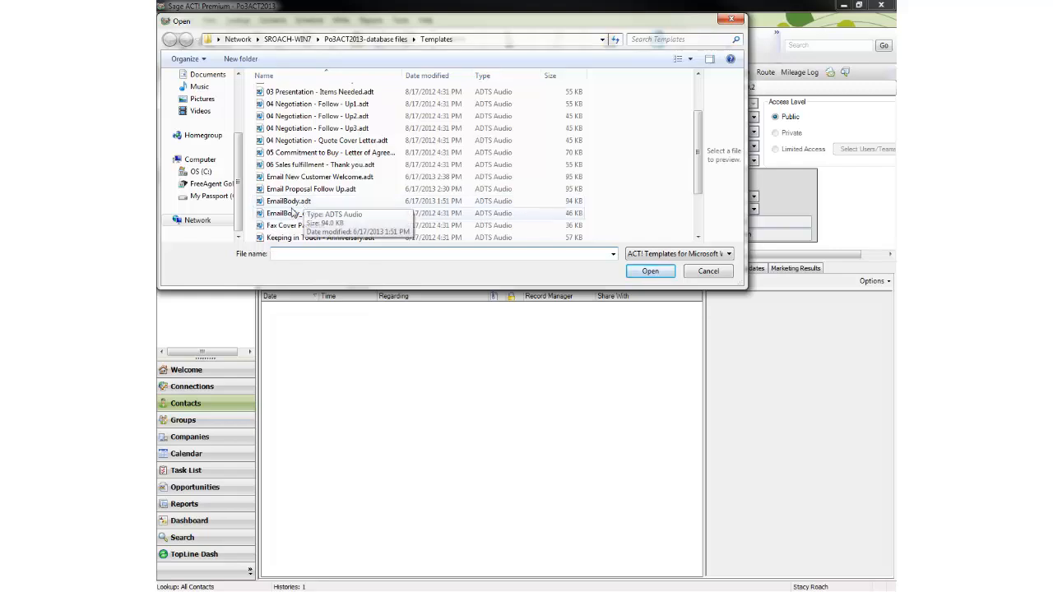
pyautogui.click(705, 274)
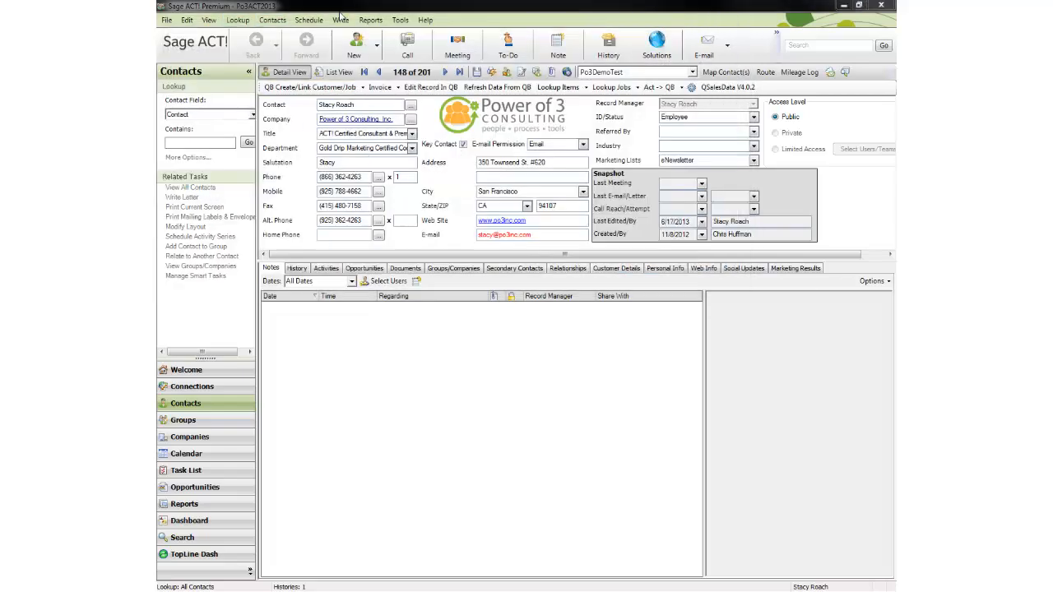
# Step: Open the EmailBody_original.adt template from the database's Templates folder for editing
pyautogui.click(340, 21)
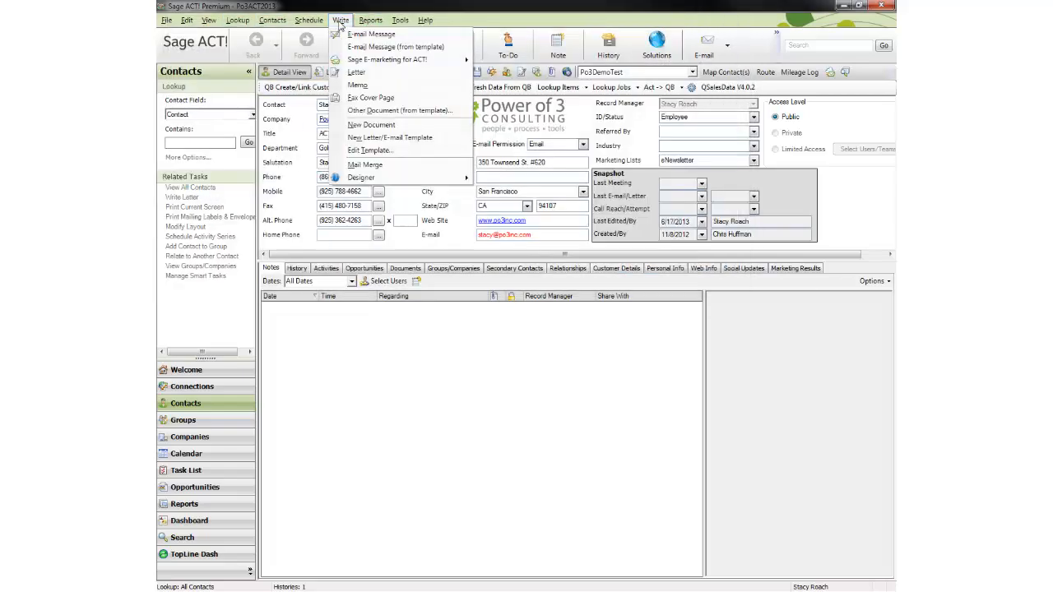
pyautogui.click(370, 152)
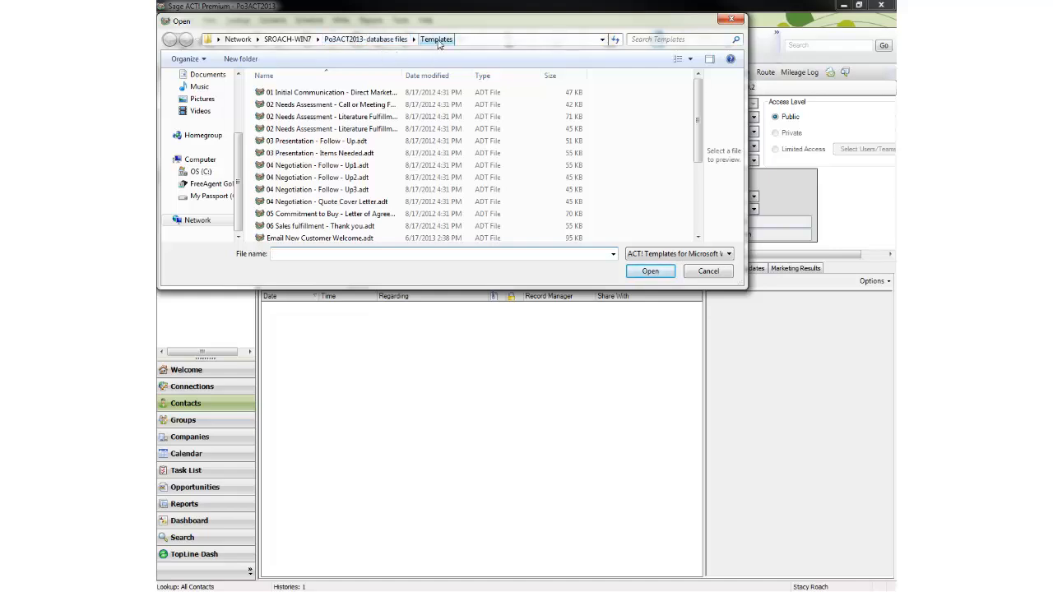
pyautogui.moveTo(701, 112); pyautogui.dragTo(702, 150)
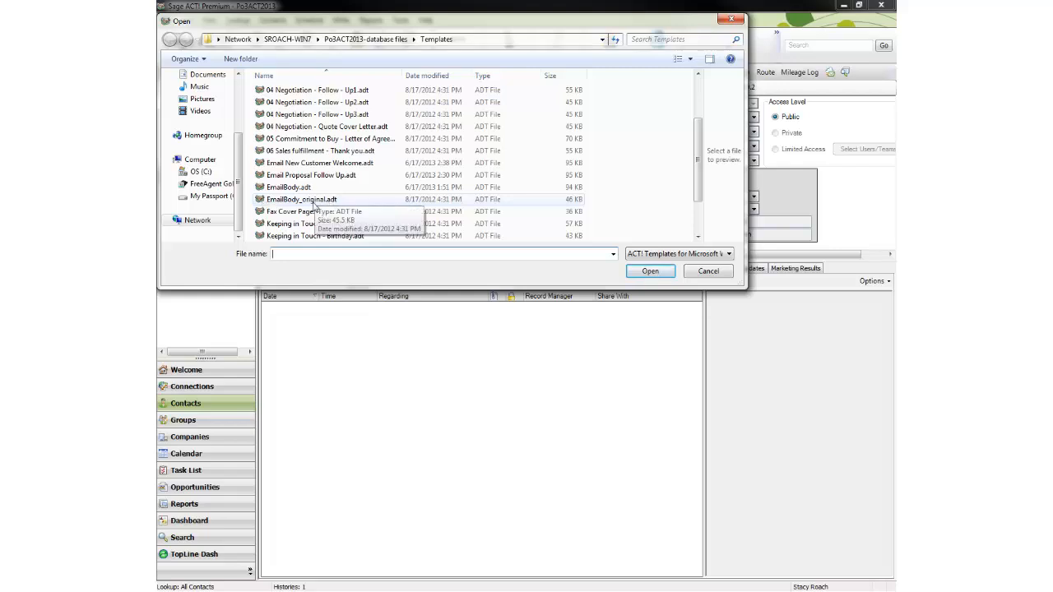
pyautogui.click(309, 204)
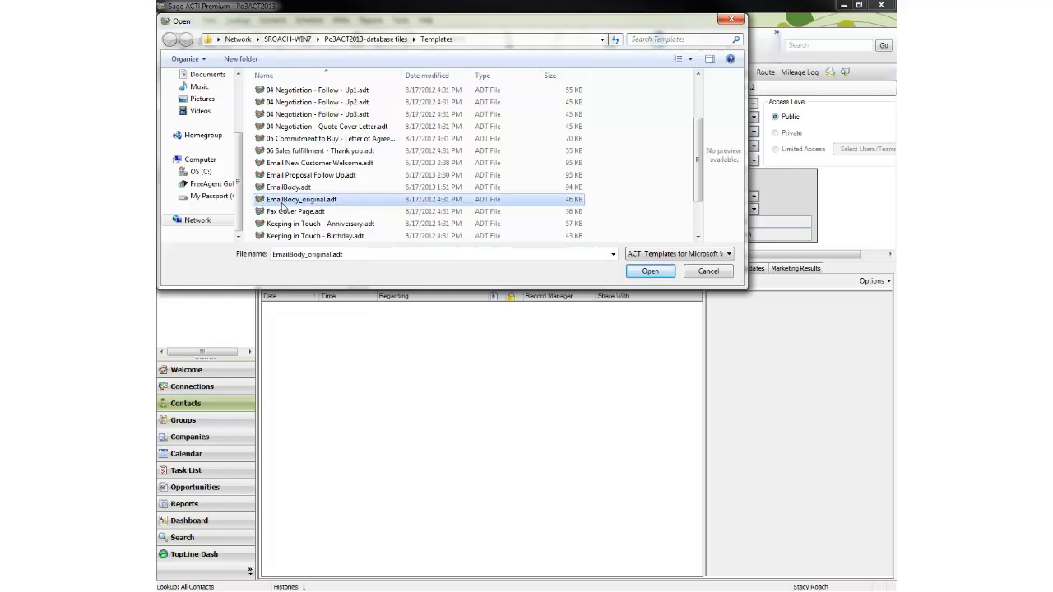
pyautogui.click(650, 271)
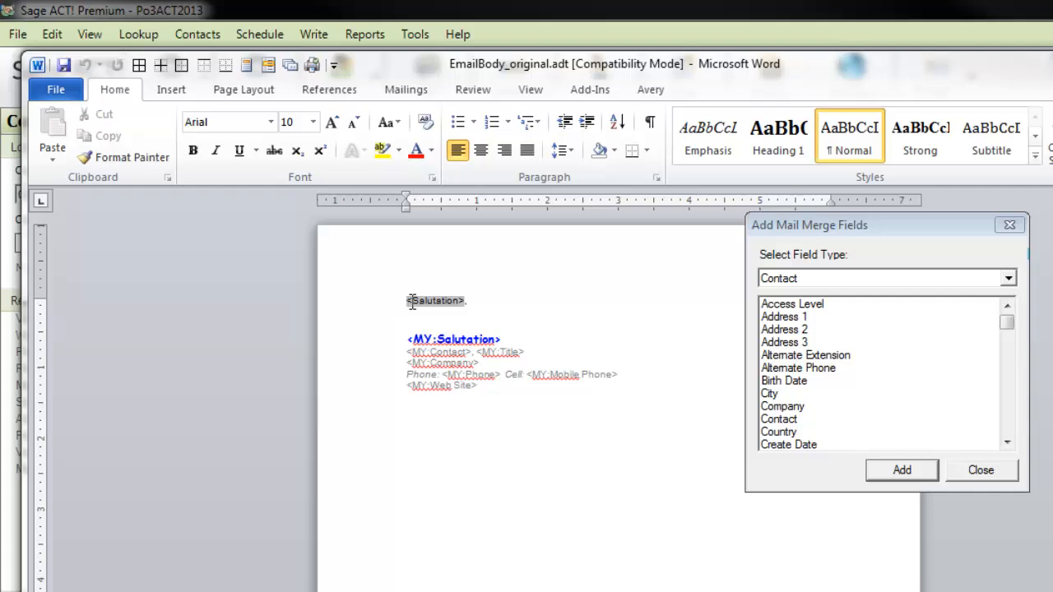
# Step: Examine the Salutation merge field and the MY signature fields in the original e-mail body template
pyautogui.moveTo(412, 301); pyautogui.dragTo(461, 303)
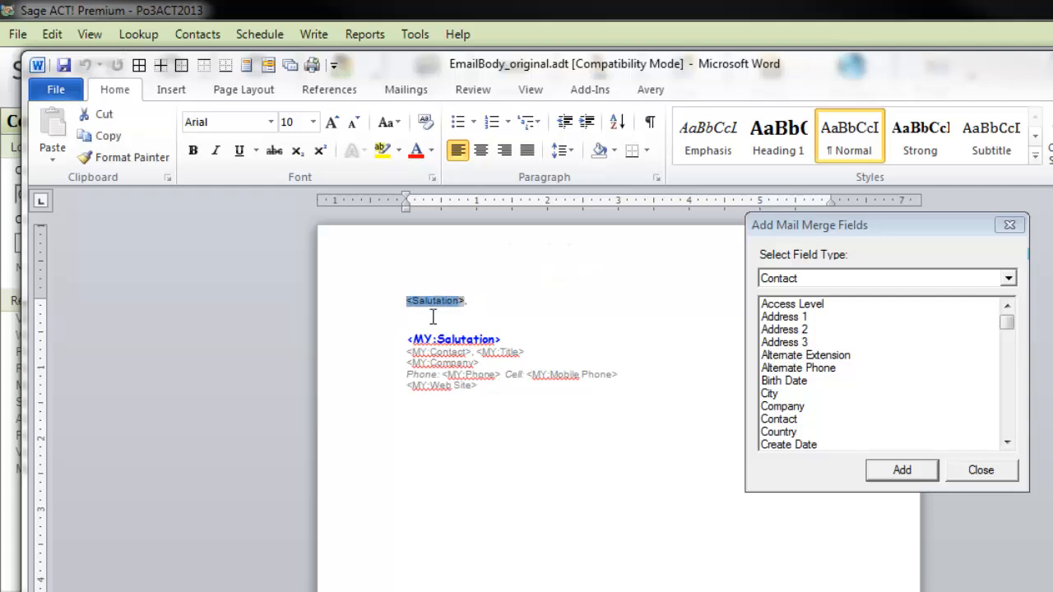
pyautogui.click(433, 317)
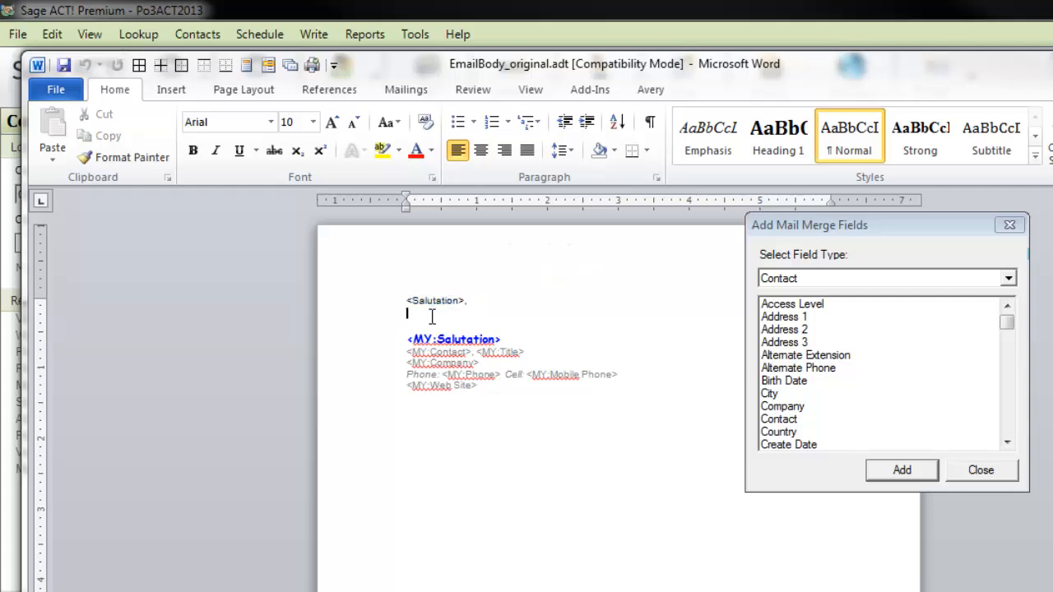
pyautogui.click(412, 301)
pyautogui.click(415, 323)
pyautogui.click(409, 301)
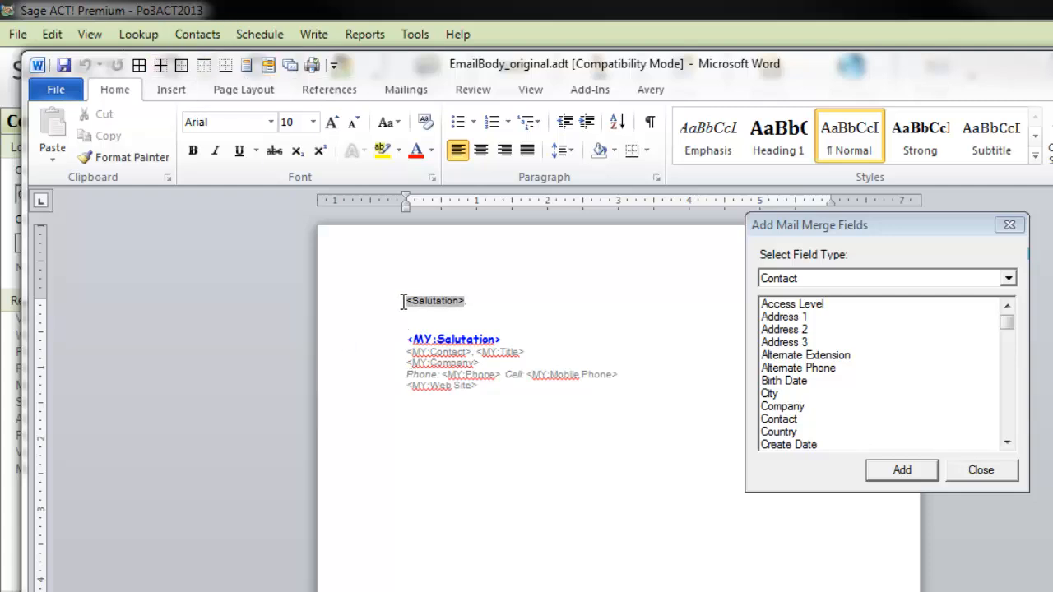
pyautogui.click(452, 315)
pyautogui.doubleClick(417, 340)
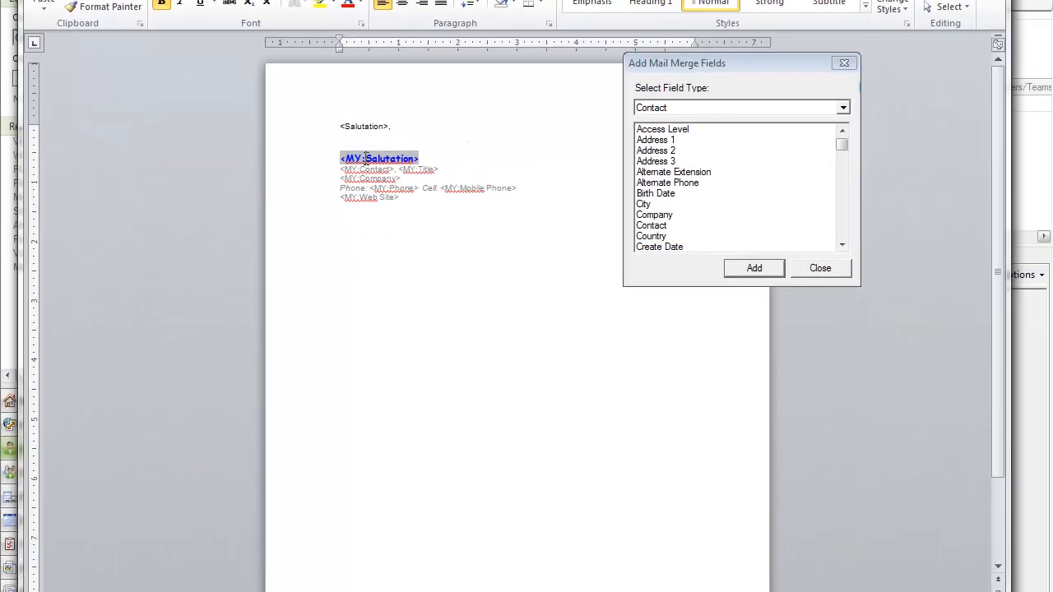
pyautogui.click(367, 179)
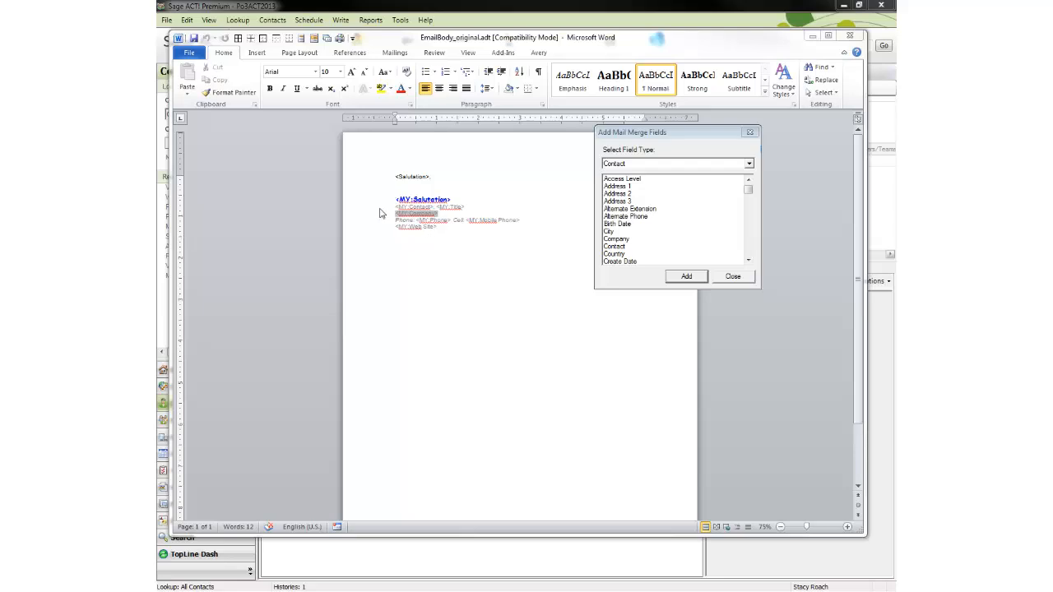
# Step: Close the mail merge field list and the original e-mail template without saving changes
pyautogui.click(733, 277)
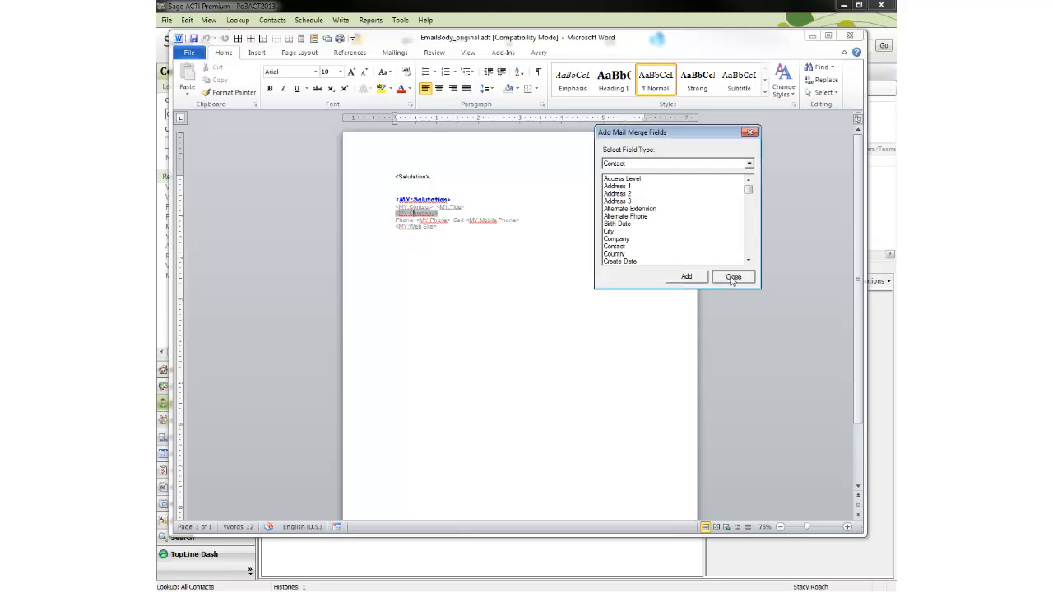
pyautogui.click(853, 38)
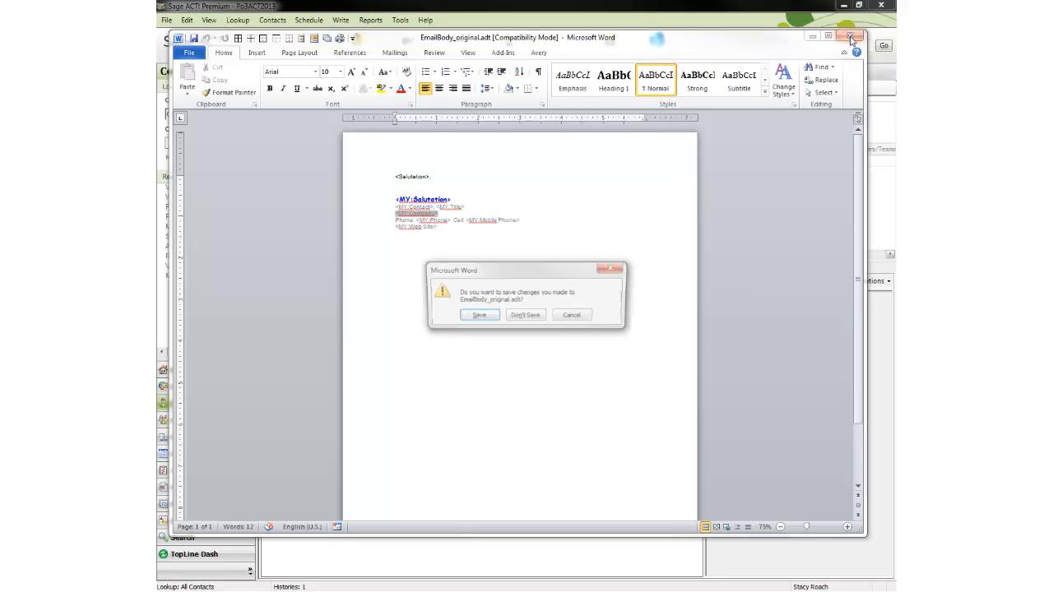
pyautogui.click(532, 316)
# Step: Look up My Record in the contact database
pyautogui.click(230, 20)
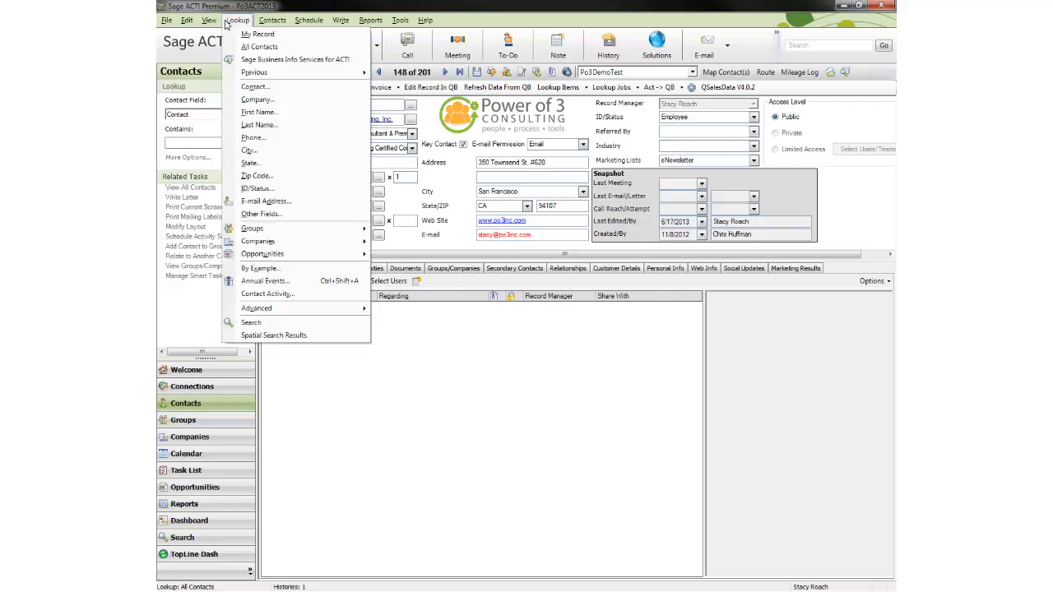
pyautogui.click(299, 33)
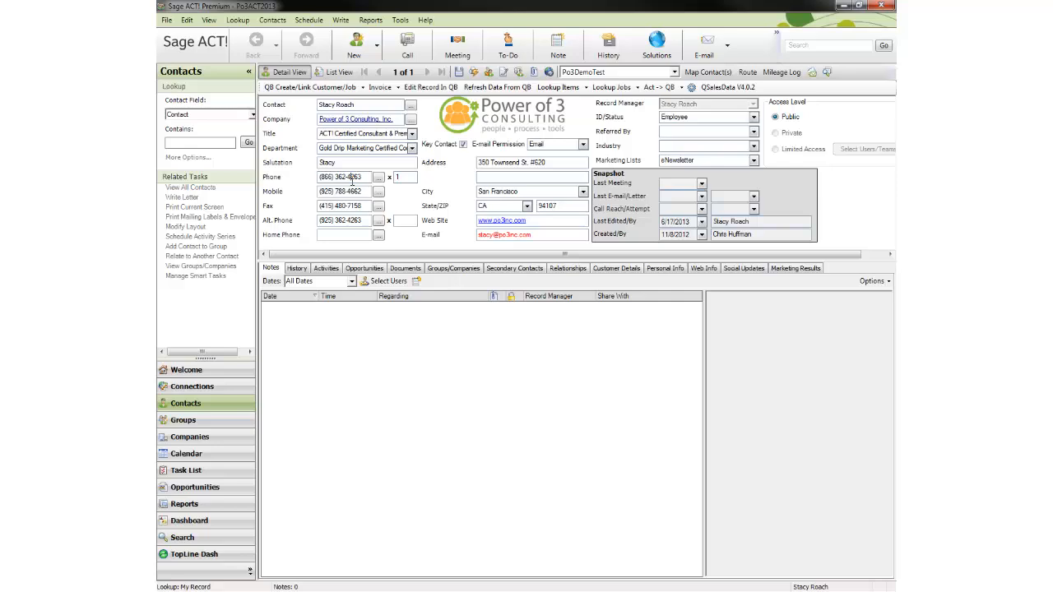
# Step: Open the customized EmailBody.adt template from the Templates folder for editing
pyautogui.click(340, 19)
pyautogui.moveTo(362, 20)
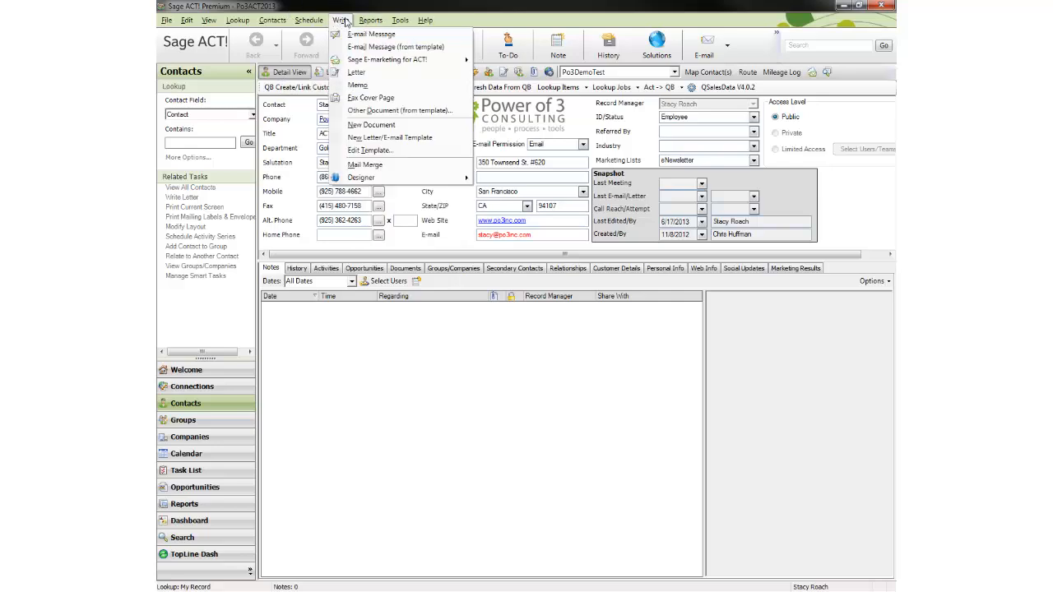
pyautogui.click(366, 150)
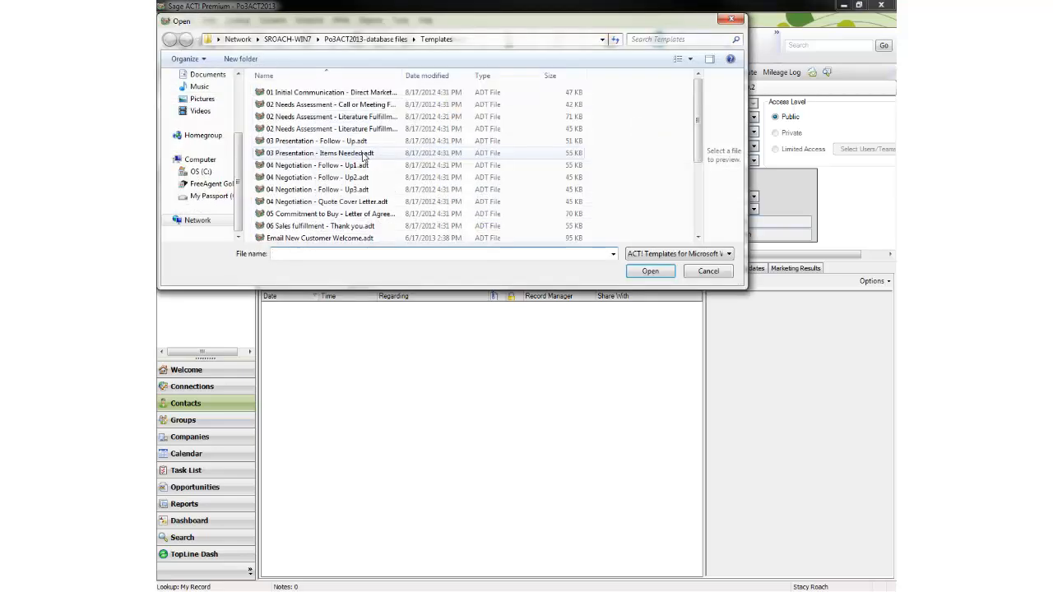
pyautogui.click(317, 202)
pyautogui.scroll(-3, 315, 211)
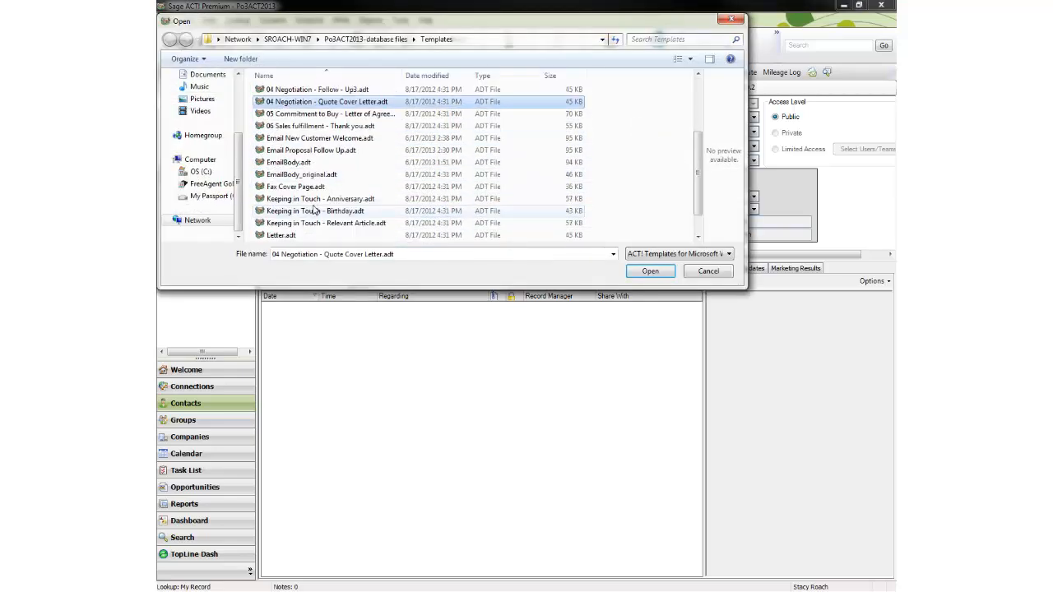
pyautogui.scroll(-1, 312, 210)
pyautogui.click(295, 141)
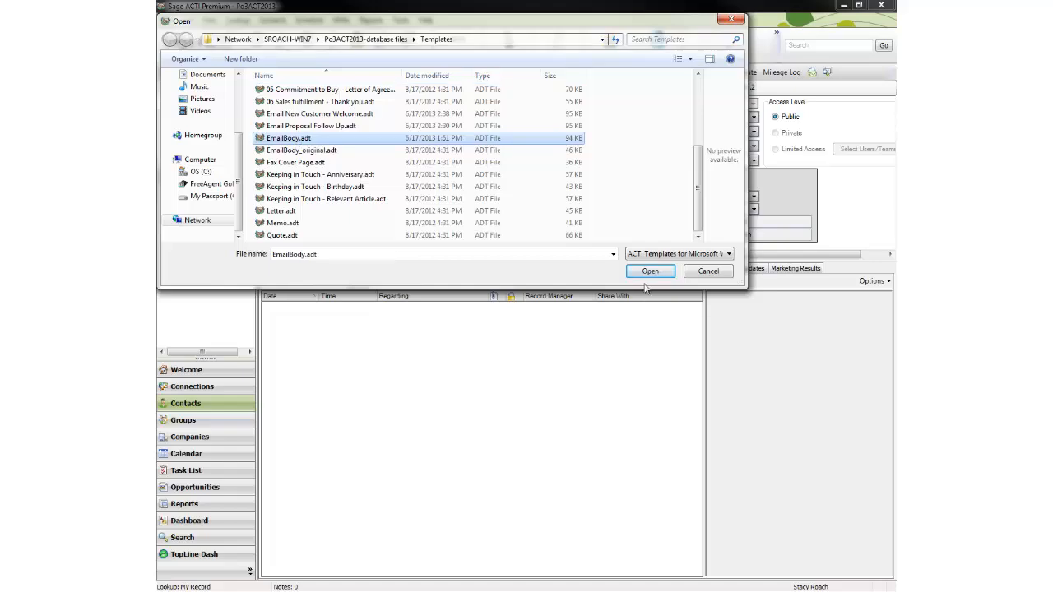
pyautogui.click(650, 274)
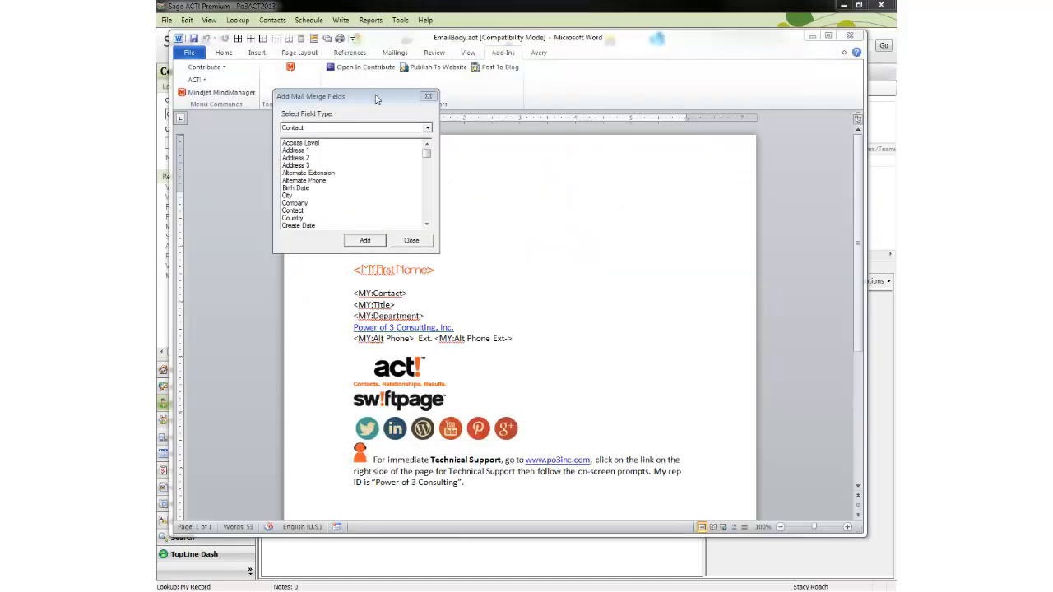
# Step: Place the mail merge field list beside the template text, browse the available Contact fields, and close the list
pyautogui.moveTo(370, 96); pyautogui.dragTo(719, 143)
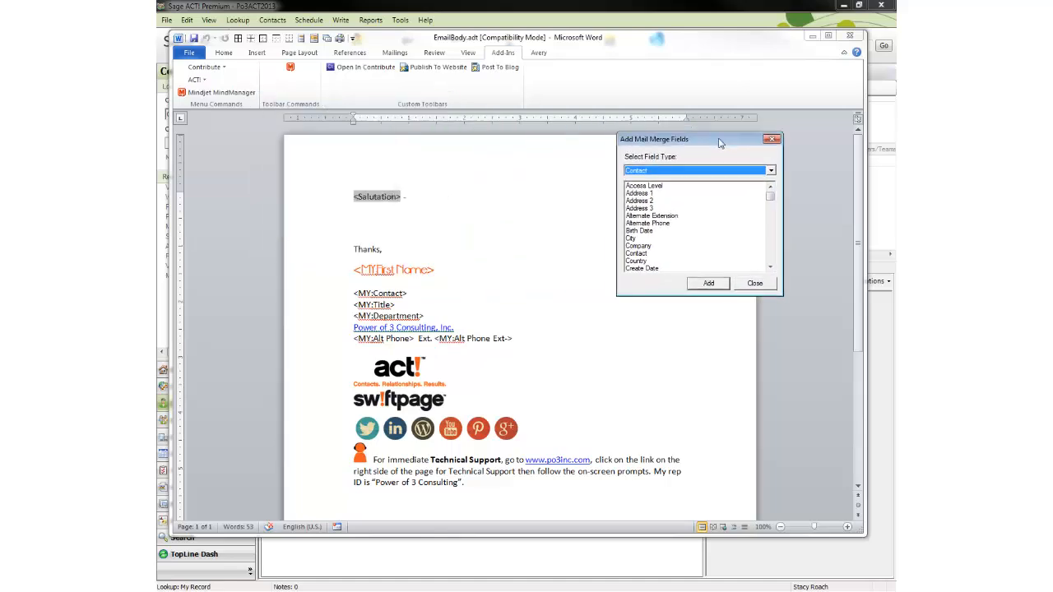
pyautogui.moveTo(662, 261); pyautogui.dragTo(665, 269)
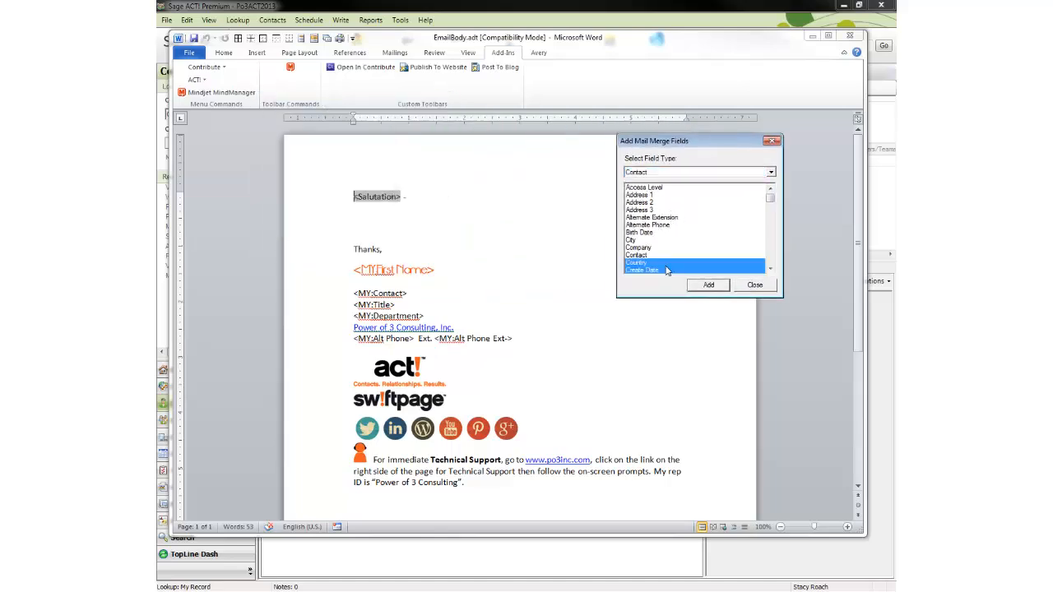
pyautogui.scroll(-2, 667, 265)
pyautogui.scroll(-1, 666, 265)
pyautogui.click(653, 248)
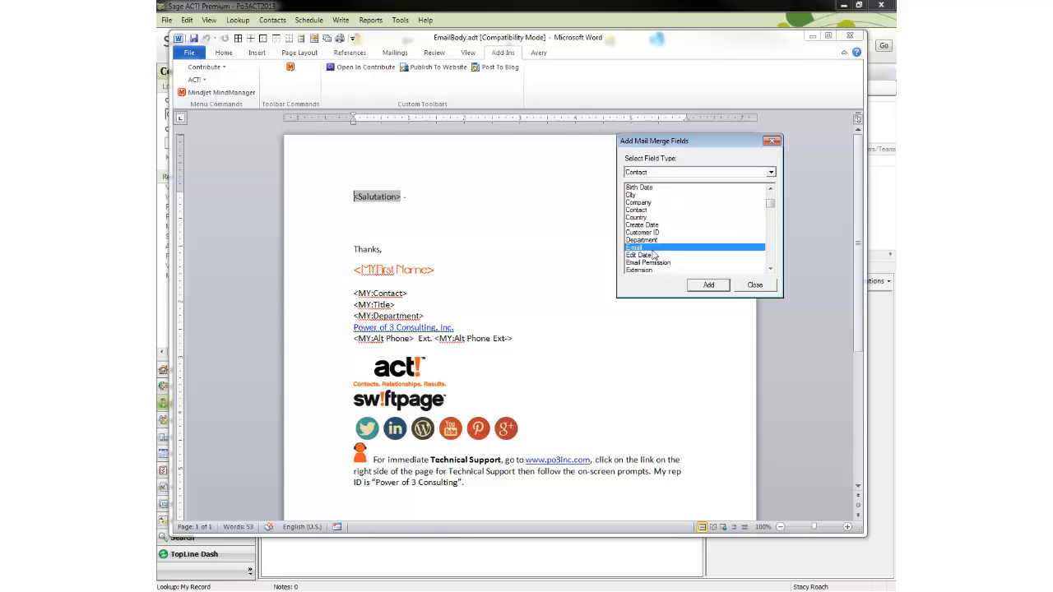
pyautogui.scroll(-6, 653, 256)
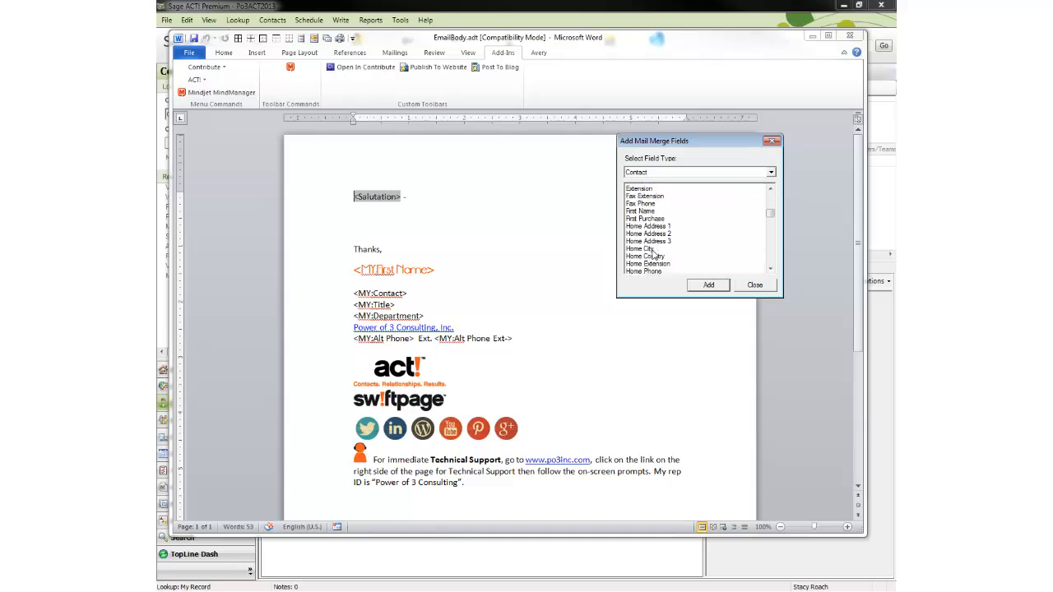
pyautogui.scroll(-10, 652, 256)
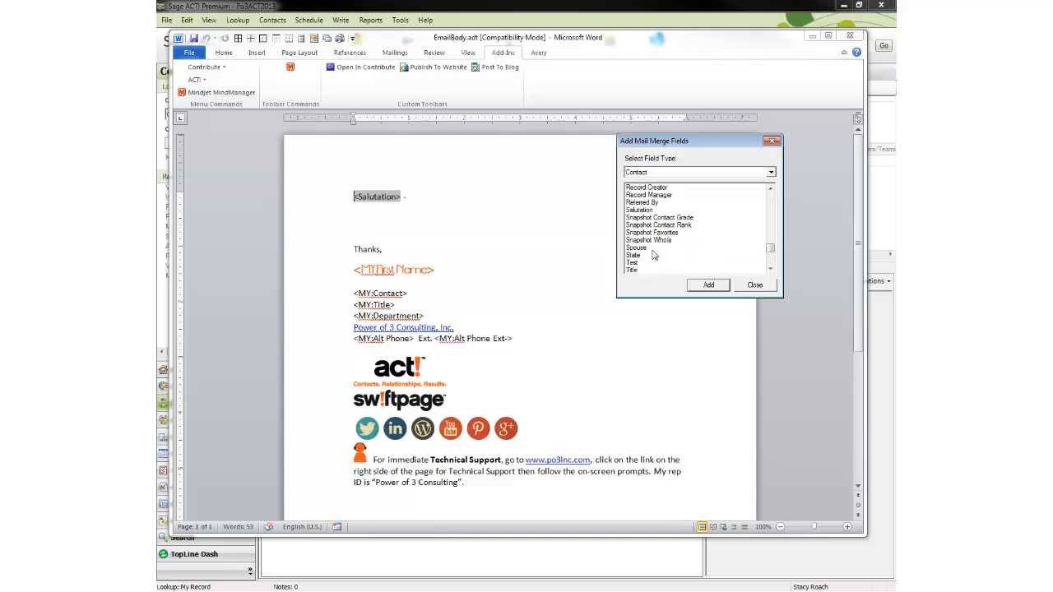
pyautogui.scroll(-3, 653, 251)
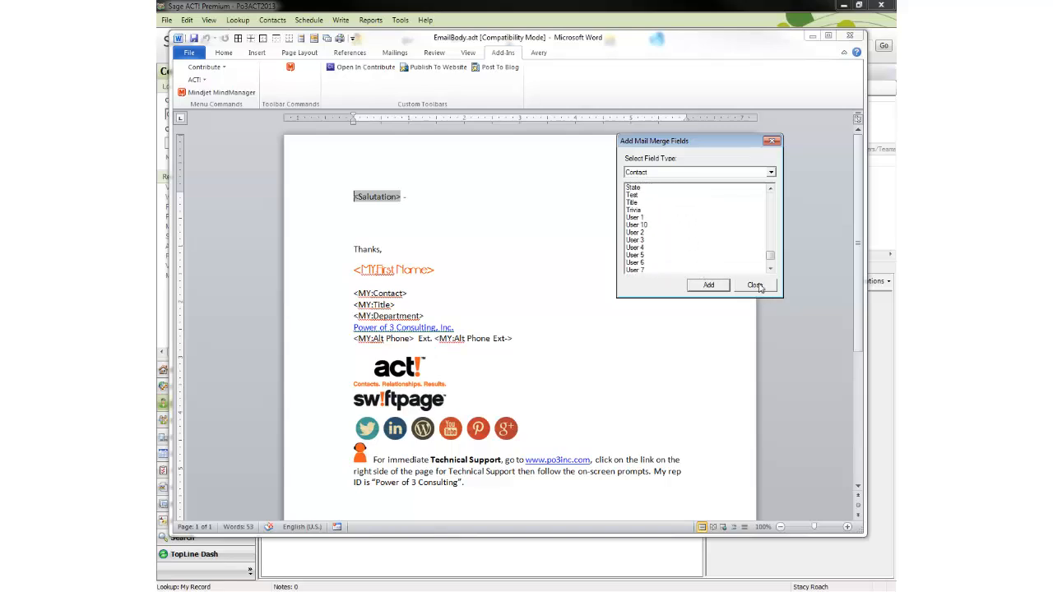
pyautogui.click(761, 286)
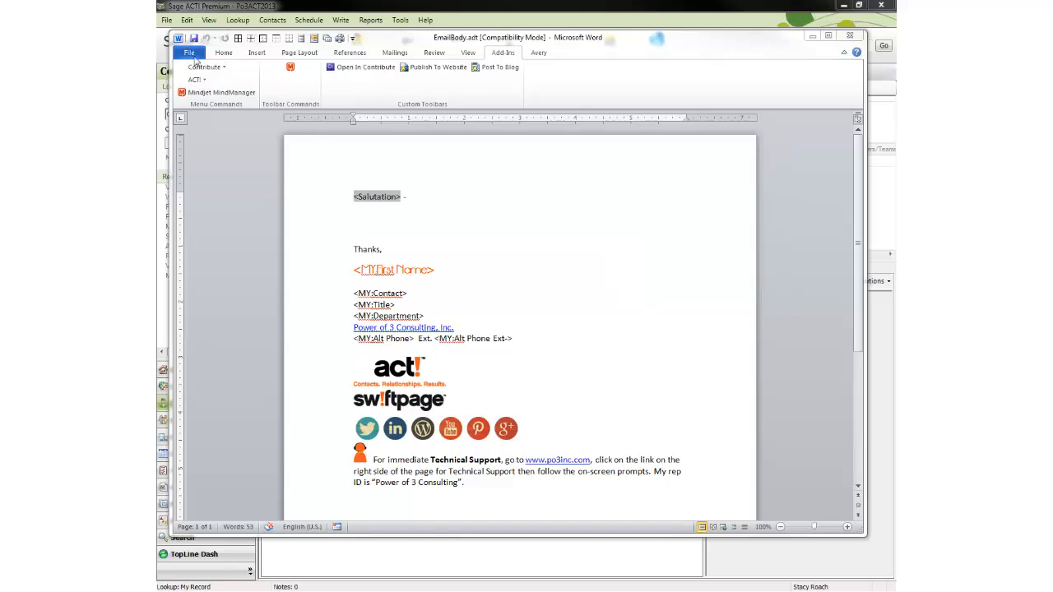
# Step: Show the ACT! mail merge field list again and place it clear of the template's salutation and signature text
pyautogui.click(507, 56)
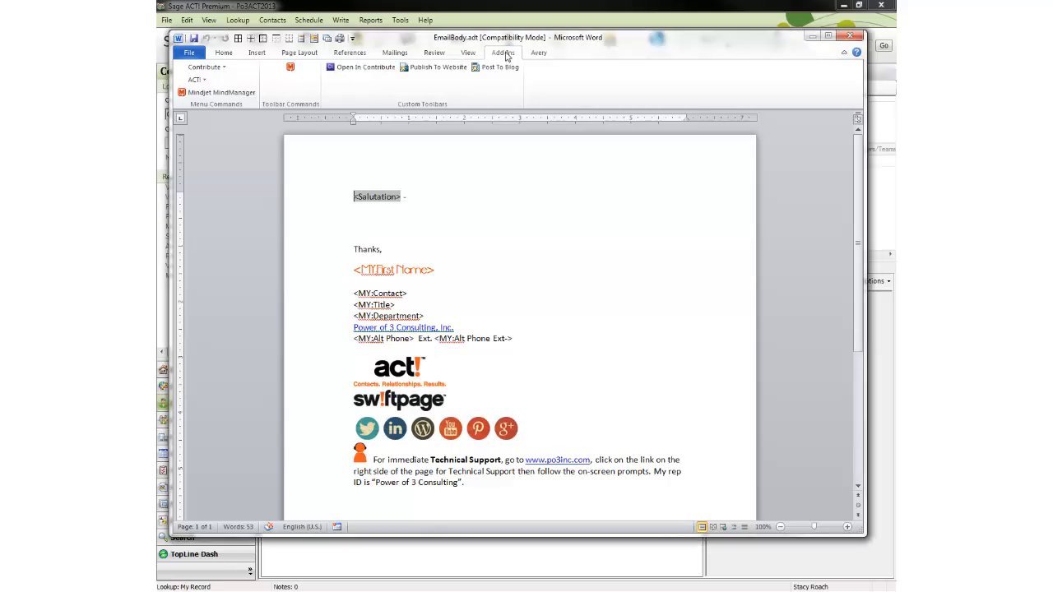
pyautogui.click(203, 81)
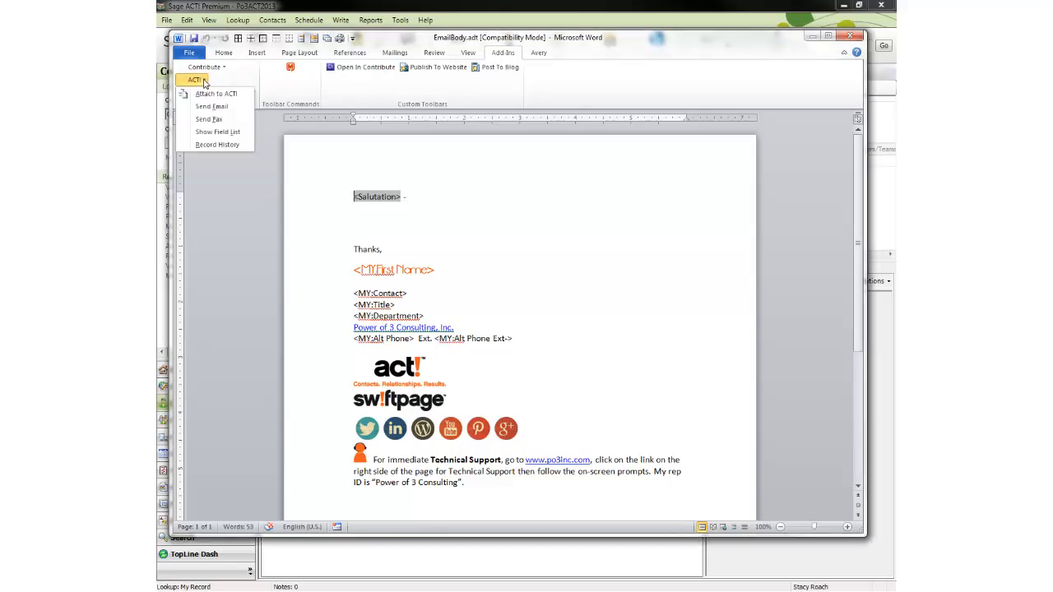
pyautogui.click(222, 132)
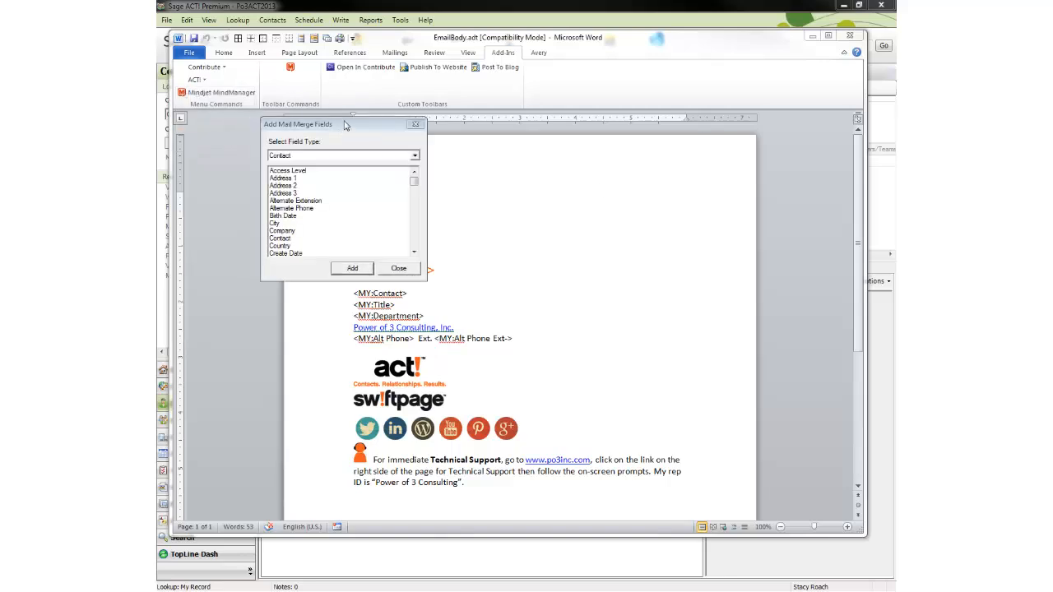
pyautogui.moveTo(362, 126); pyautogui.dragTo(726, 141)
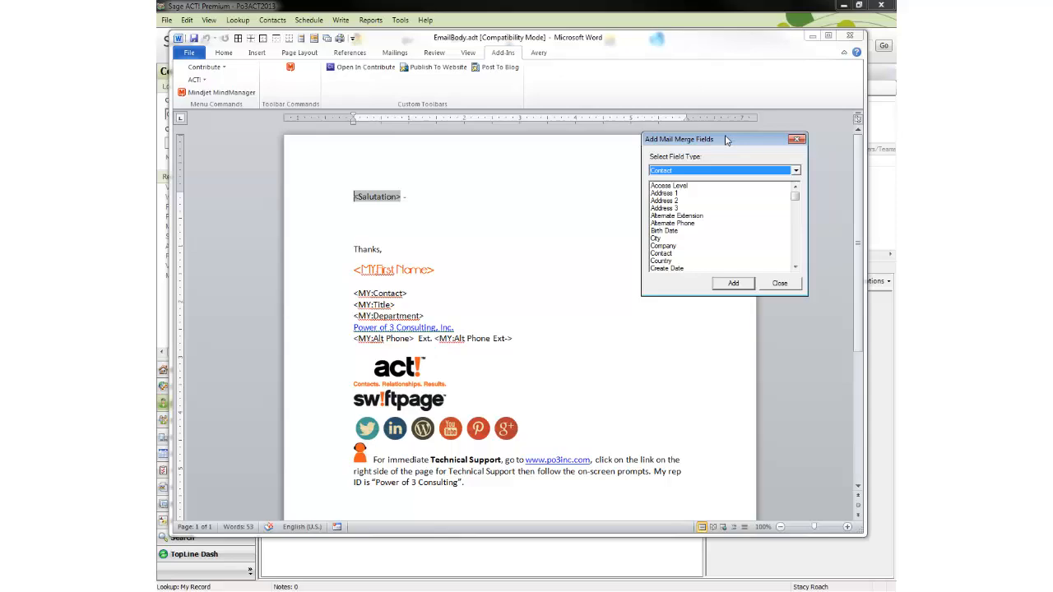
pyautogui.click(423, 224)
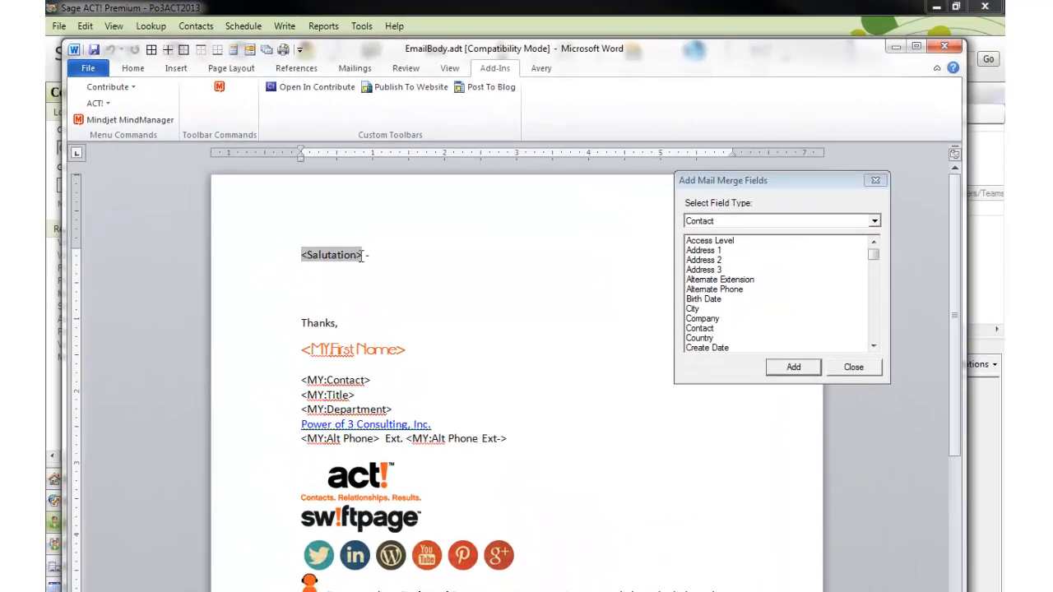
# Step: Examine the template's salutation placeholder and the signature's MY merge fields from first name down to the alternate phone and extension
pyautogui.click(377, 255)
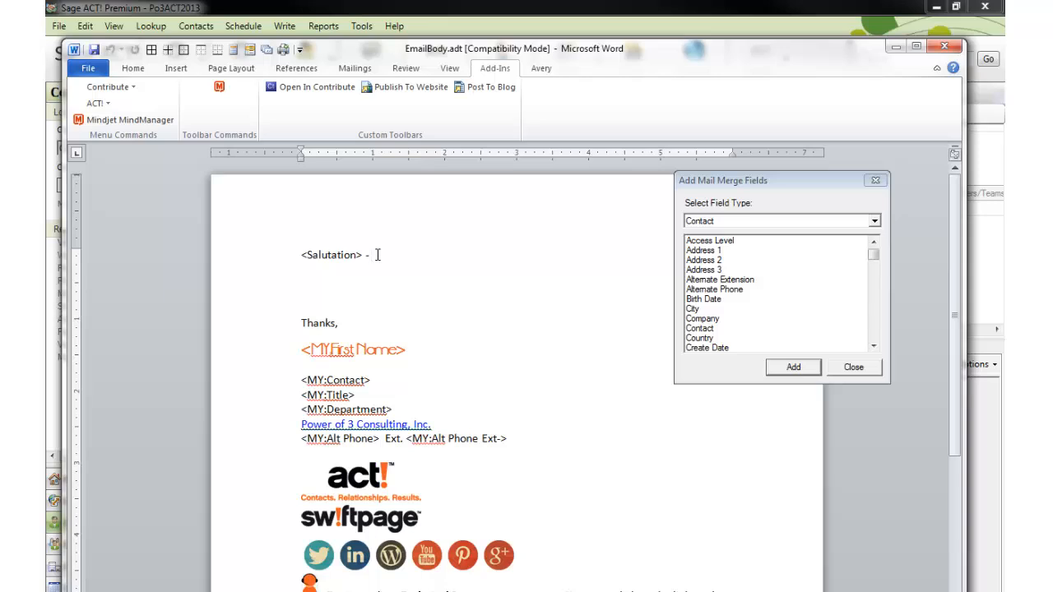
pyautogui.click(375, 317)
pyautogui.click(246, 364)
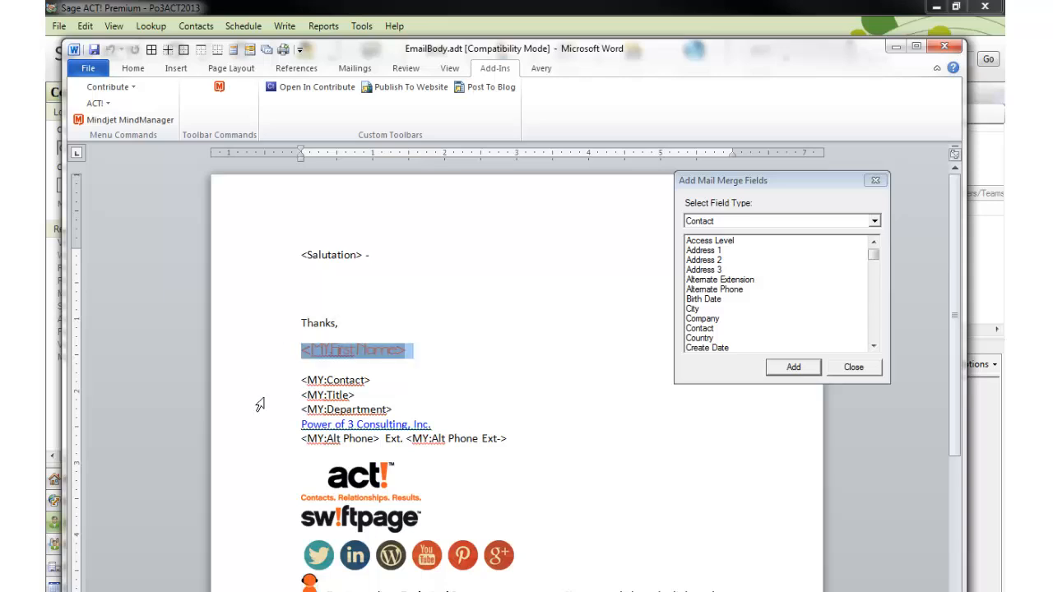
pyautogui.click(268, 387)
pyautogui.click(262, 399)
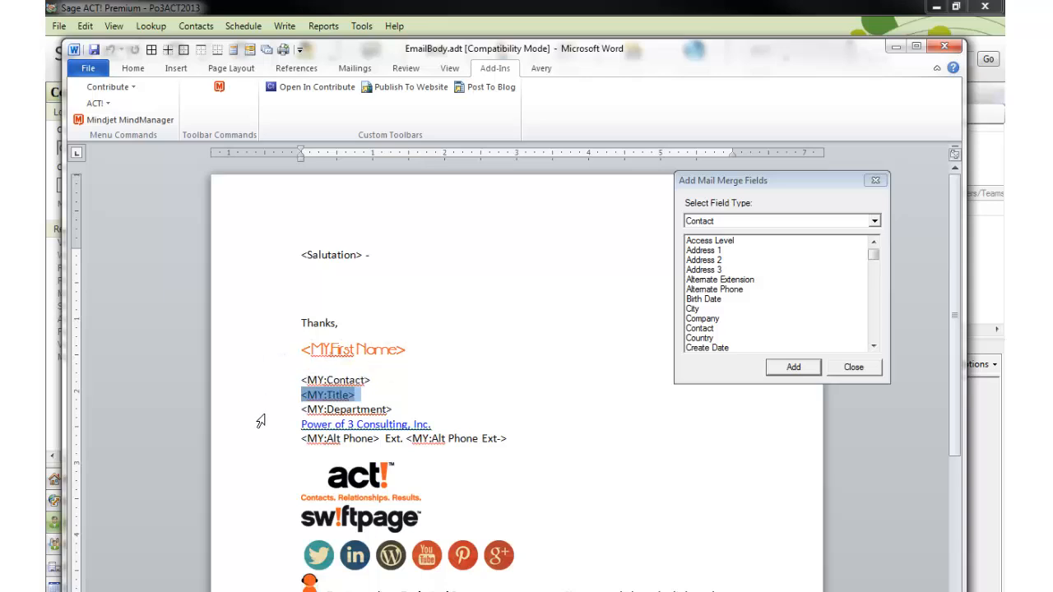
pyautogui.click(259, 411)
pyautogui.click(253, 444)
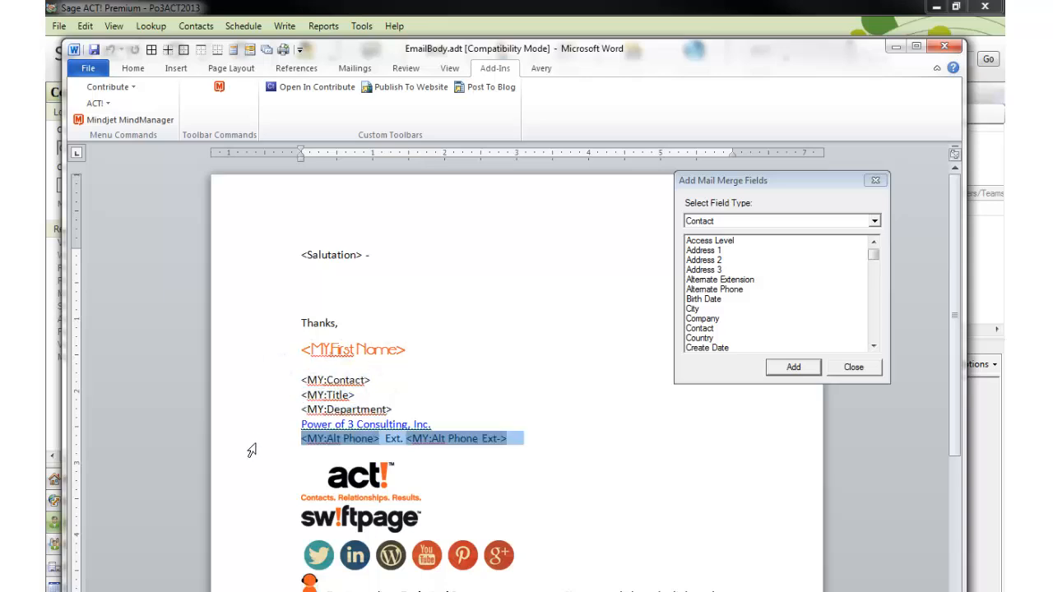
pyautogui.click(450, 455)
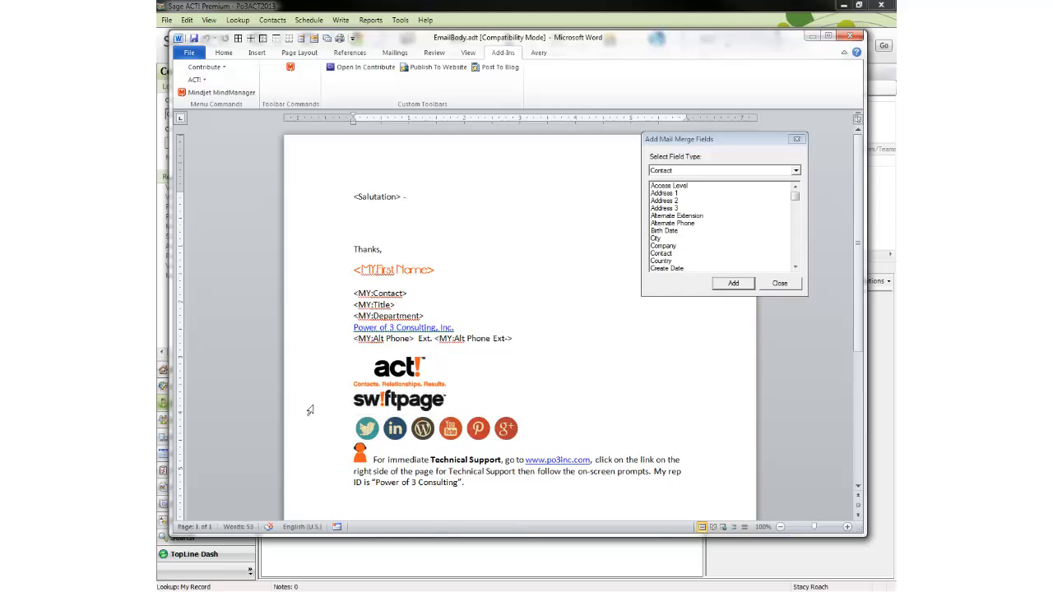
# Step: Close the mail merge field list, save the EmailBody.adt template, and close it
pyautogui.click(779, 288)
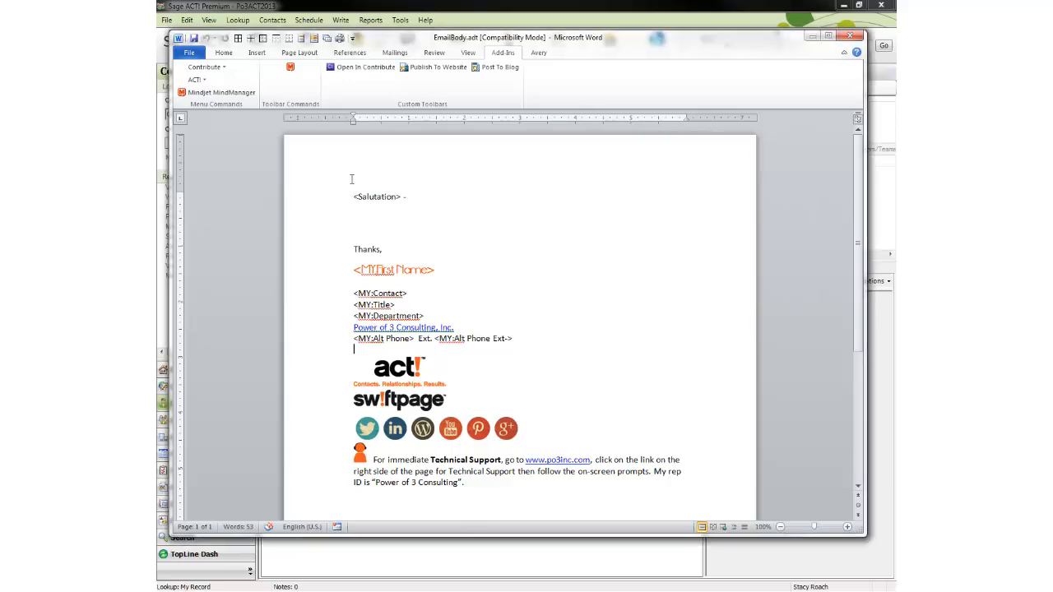
pyautogui.click(191, 54)
pyautogui.click(204, 70)
pyautogui.click(851, 38)
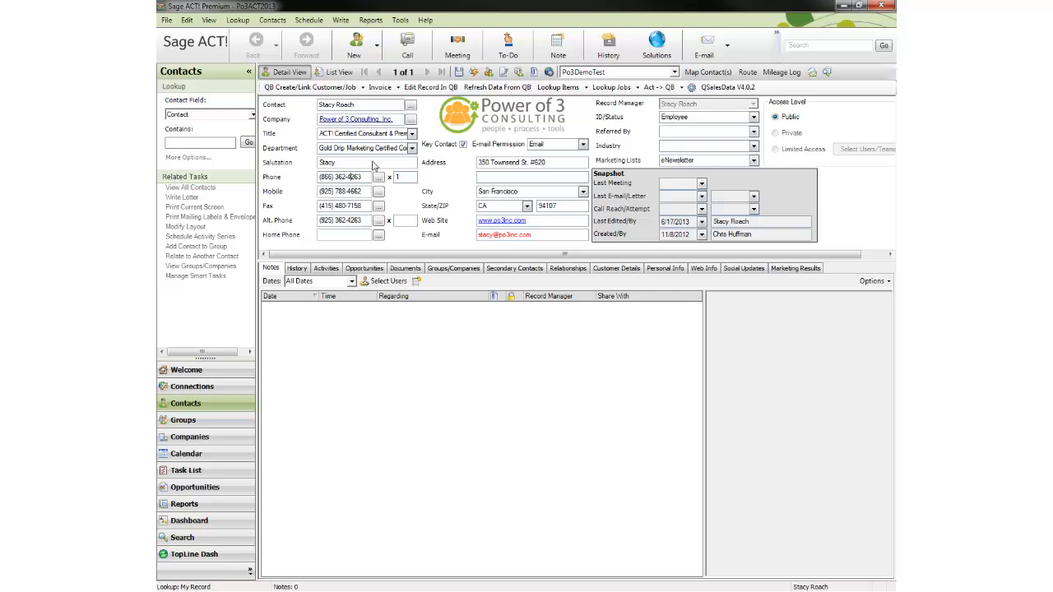
# Step: Open EmailBody.adt from the Templates folder for editing again and place the merge field list clear of the template text
pyautogui.click(341, 20)
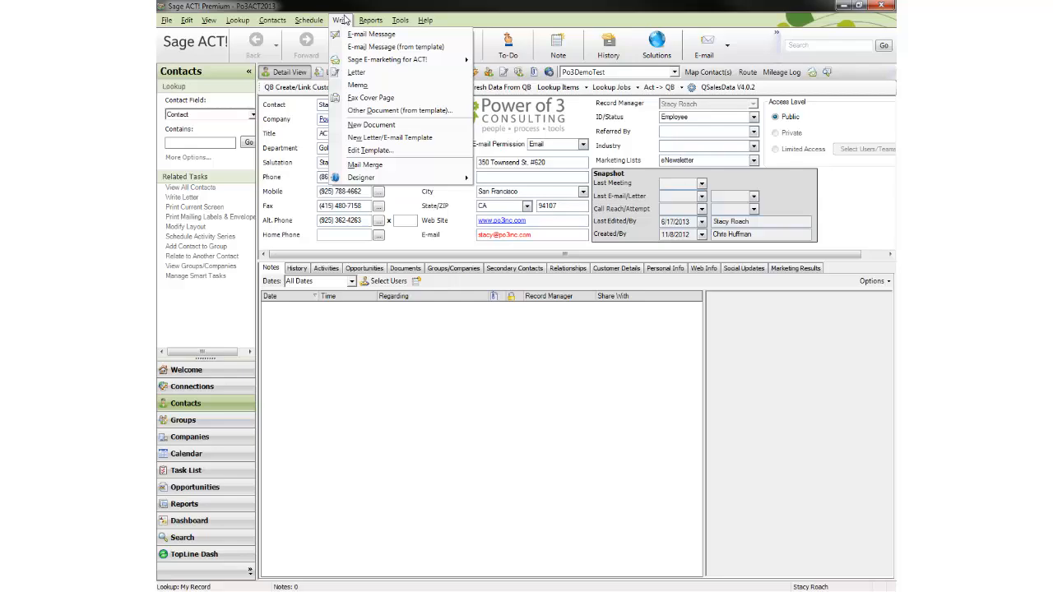
pyautogui.click(359, 151)
pyautogui.click(359, 201)
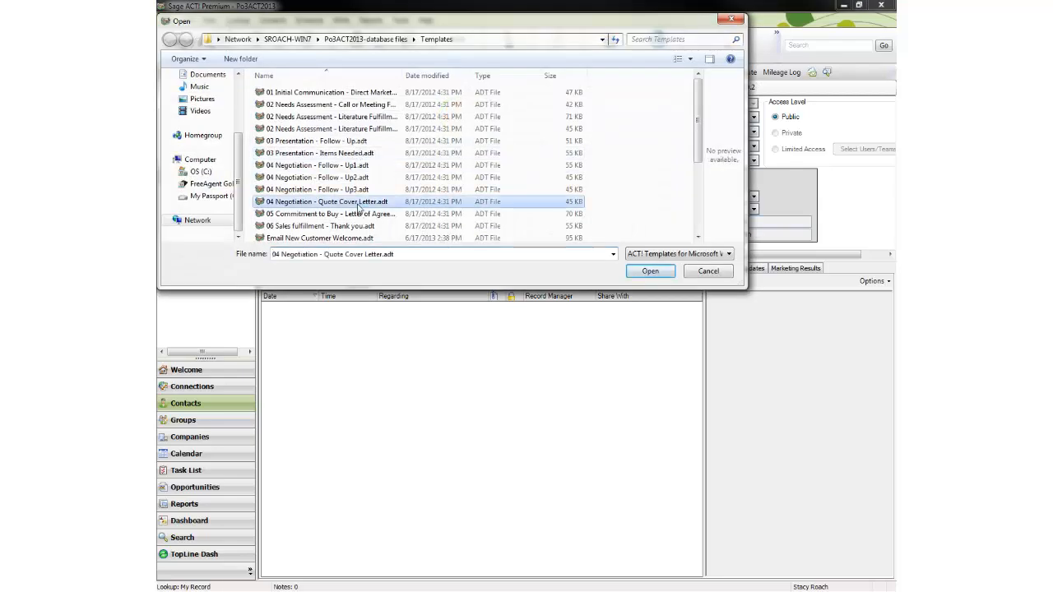
pyautogui.scroll(-3, 358, 209)
pyautogui.click(306, 163)
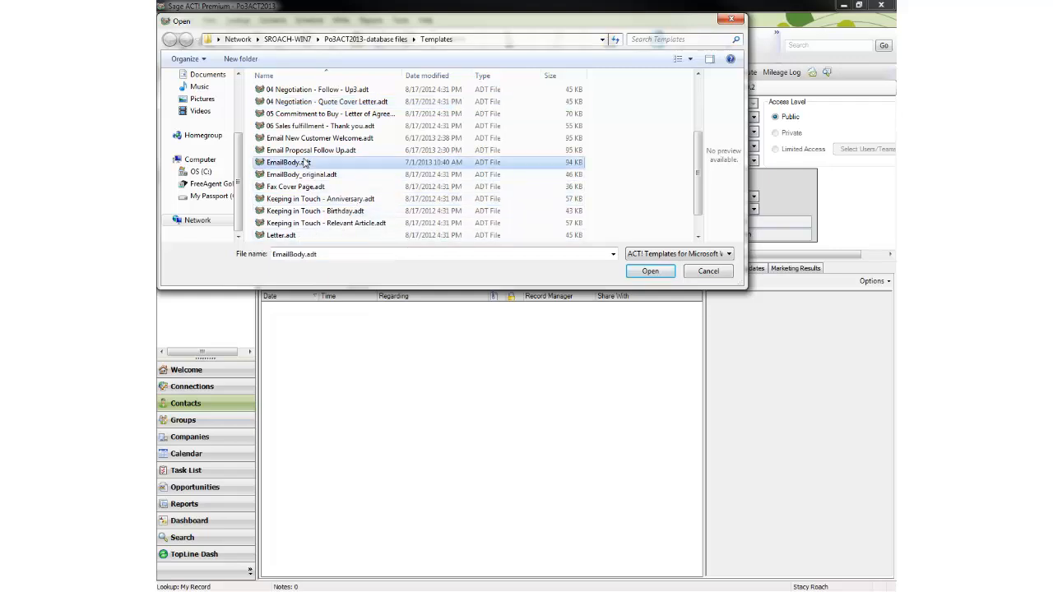
pyautogui.click(650, 272)
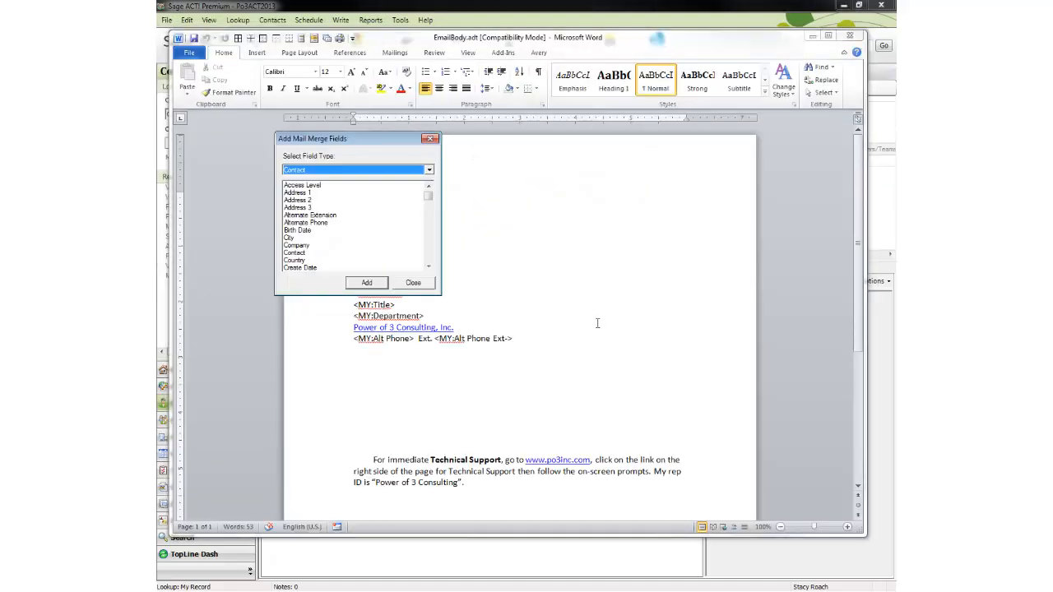
pyautogui.moveTo(382, 144); pyautogui.dragTo(737, 162)
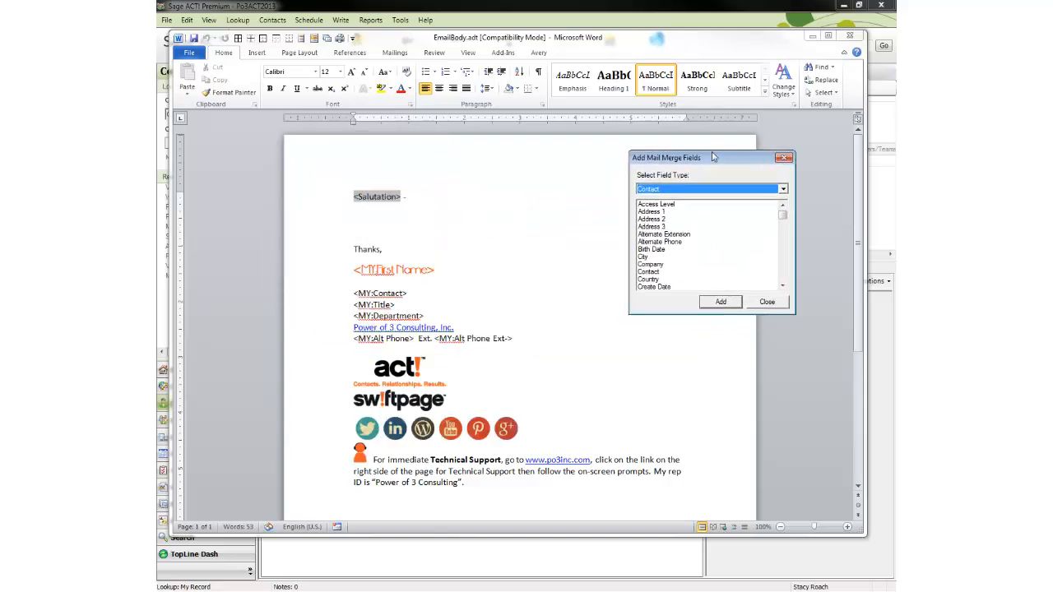
# Step: Below the salutation, write "Just wanted to follow up on the proposal that I sent over last week."
pyautogui.click(390, 219)
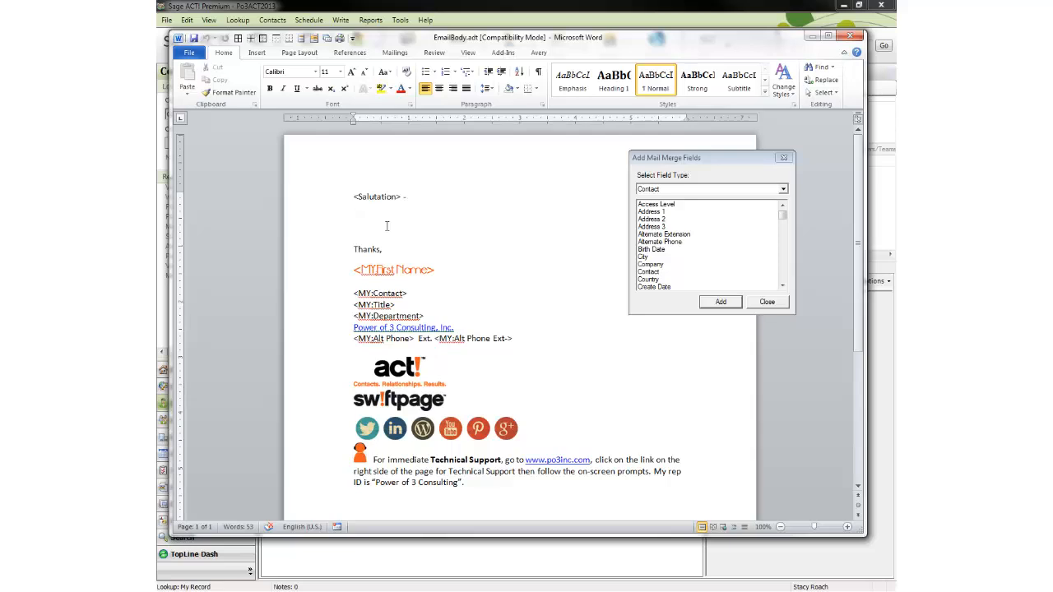
pyautogui.write('Just wanted to follow up on the propo')
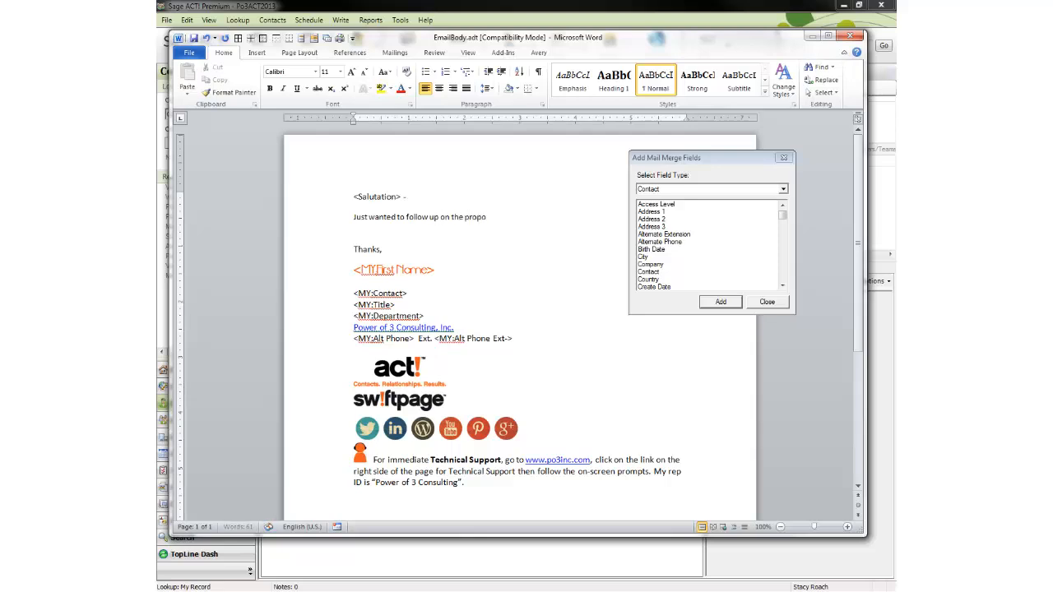
pyautogui.write('sal that I sent over last week.')
# Step: Continue the paragraph with "Please let me know if you have any questions or need any additional information. I will give you a call tomorrow to follow up."
pyautogui.moveTo(727, 156); pyautogui.dragTo(783, 126)
pyautogui.click(613, 217)
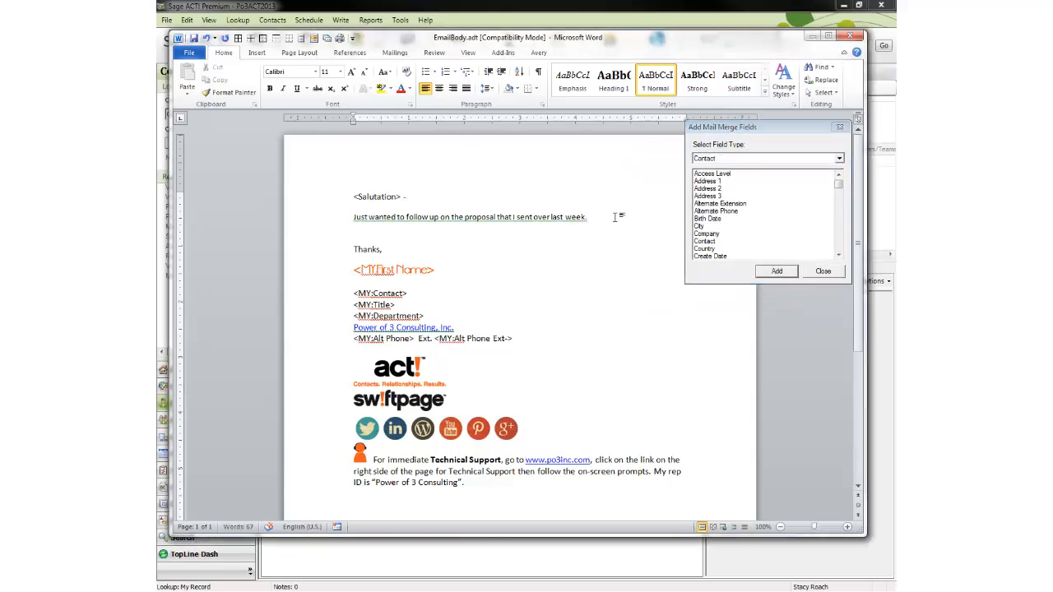
pyautogui.write('Please let me know if you have a')
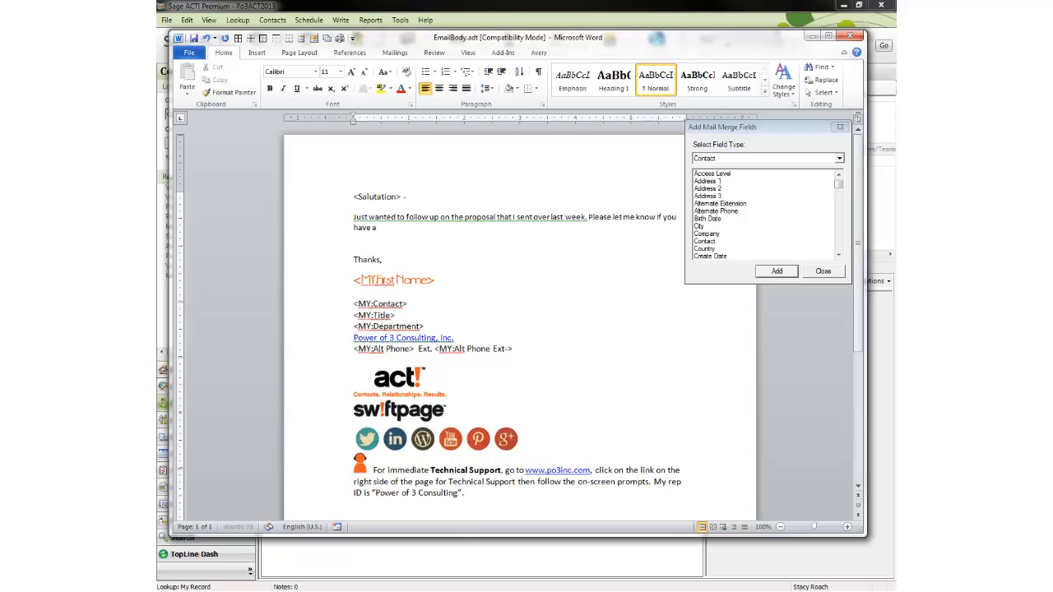
pyautogui.write('ny questions or need any additional inform')
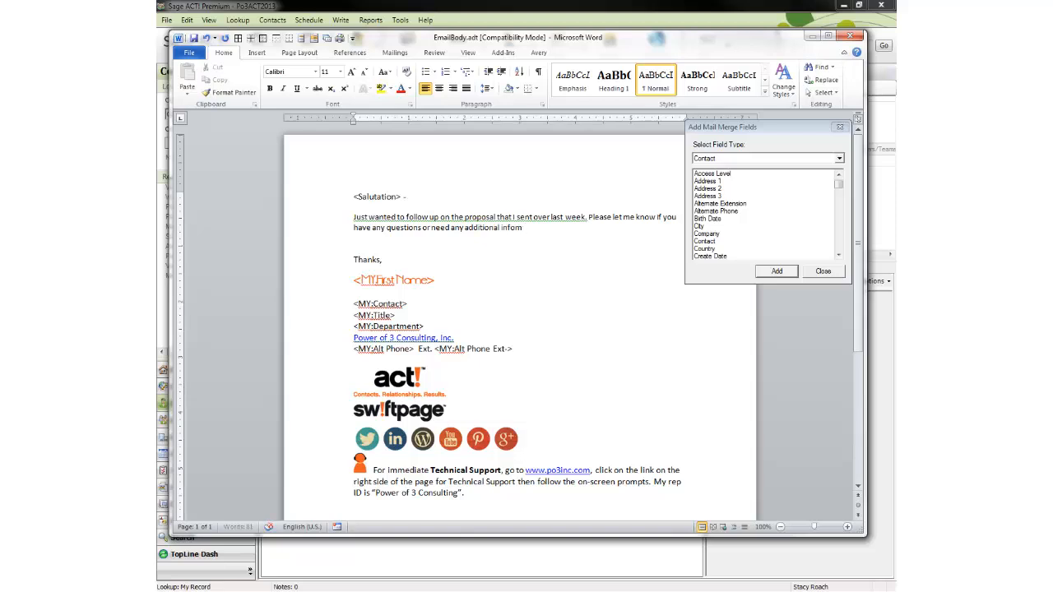
pyautogui.write('ation. I will give you a call tomorrow to follow u')
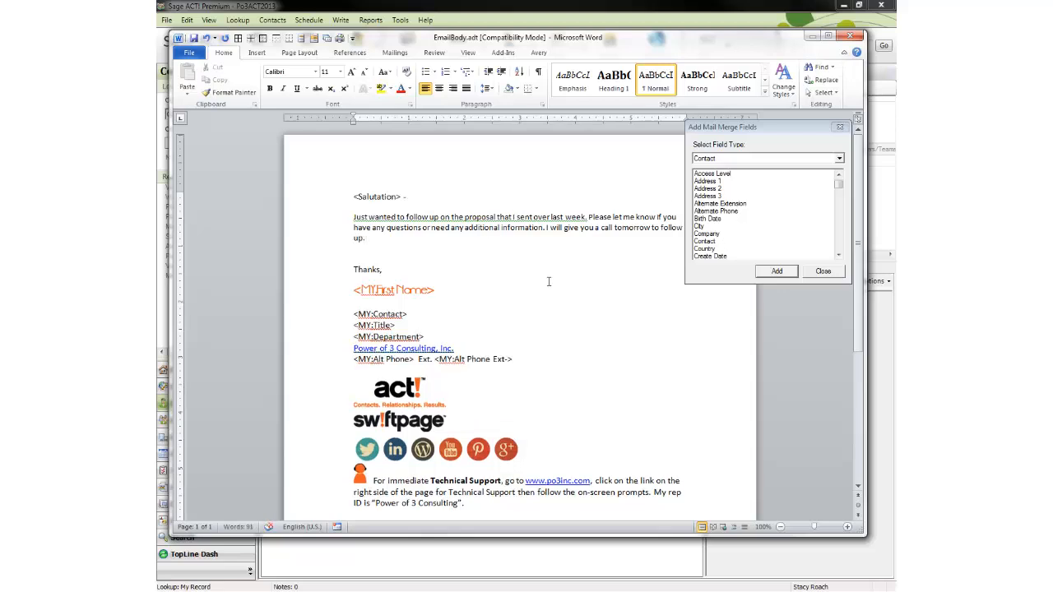
# Step: Save the message as a new template named Email_ProposalFollowUp.adt in the Templates folder, and close the field list and document
pyautogui.click(190, 53)
pyautogui.click(208, 87)
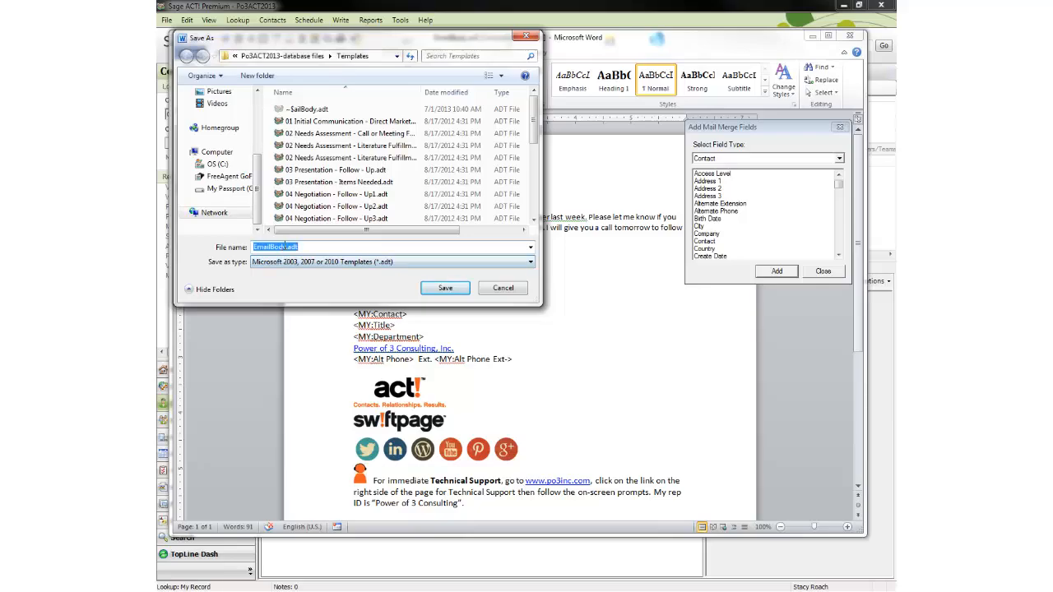
pyautogui.press('Tab')
pyautogui.press('BackSpace')
pyautogui.press('BackSpace')
pyautogui.press('BackSpace')
pyautogui.press('BackSpace')
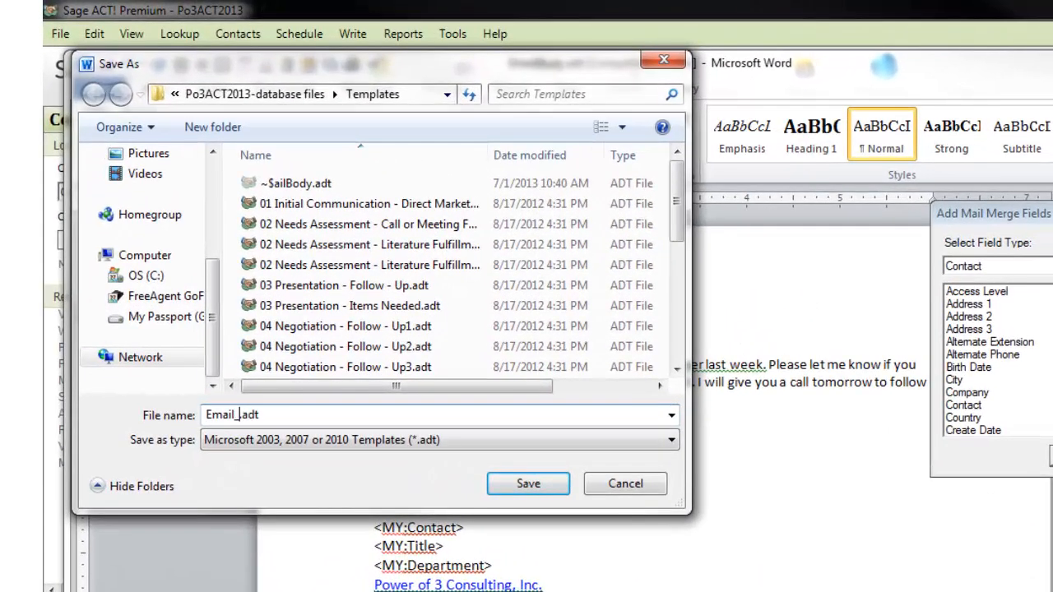
pyautogui.write('_ProposalFo')
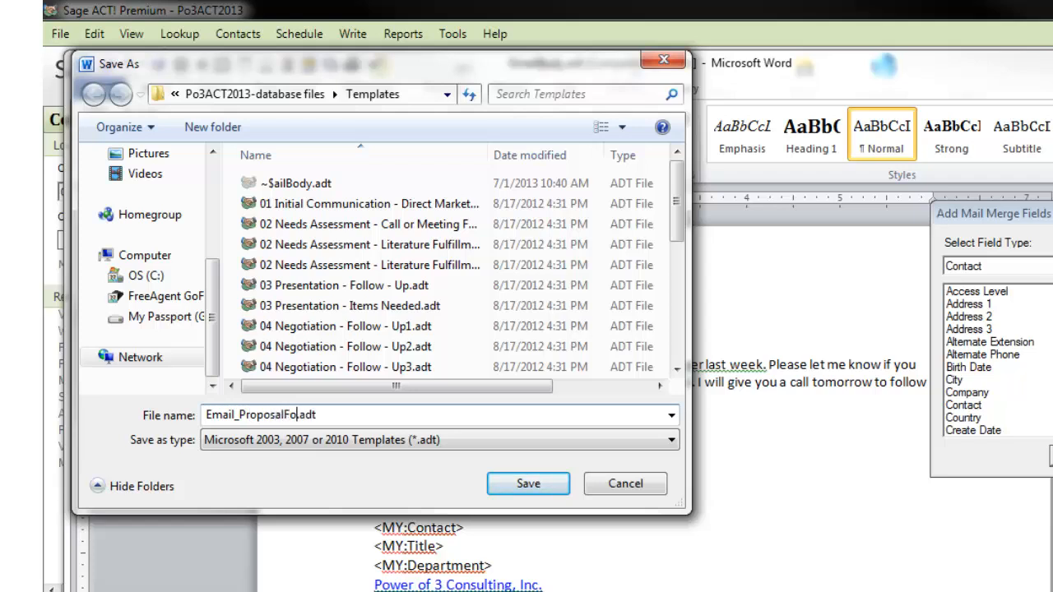
pyautogui.write('llowUp')
pyautogui.moveTo(240, 415); pyautogui.dragTo(209, 417)
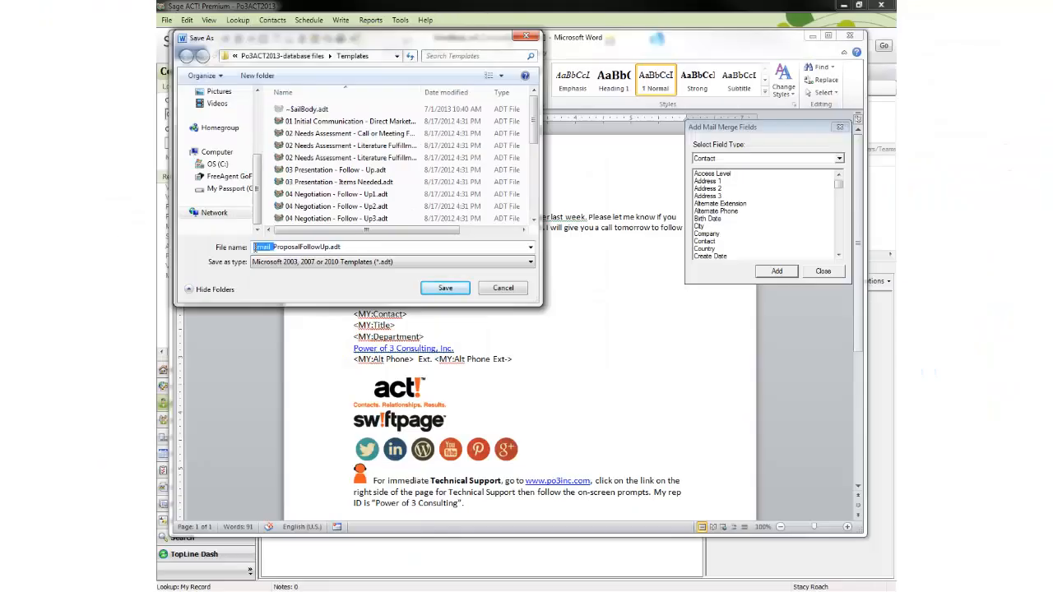
pyautogui.write('Email_')
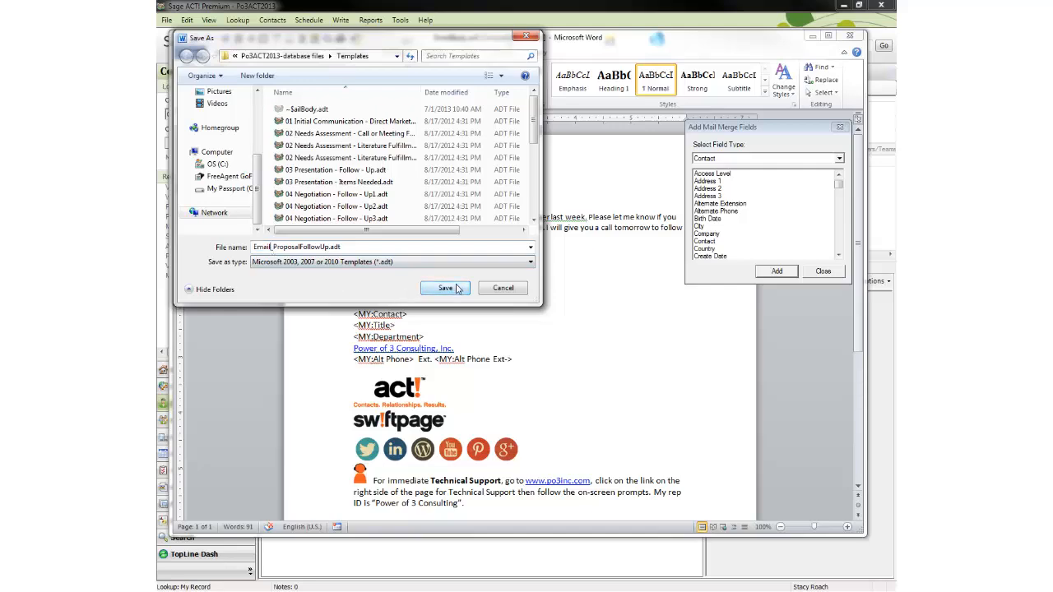
pyautogui.click(438, 288)
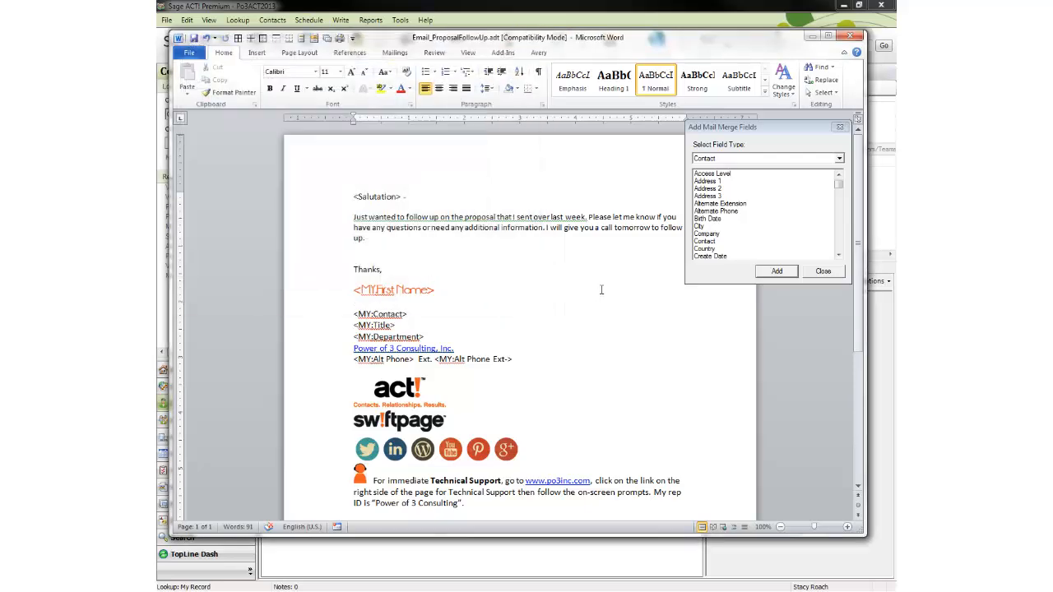
pyautogui.click(823, 272)
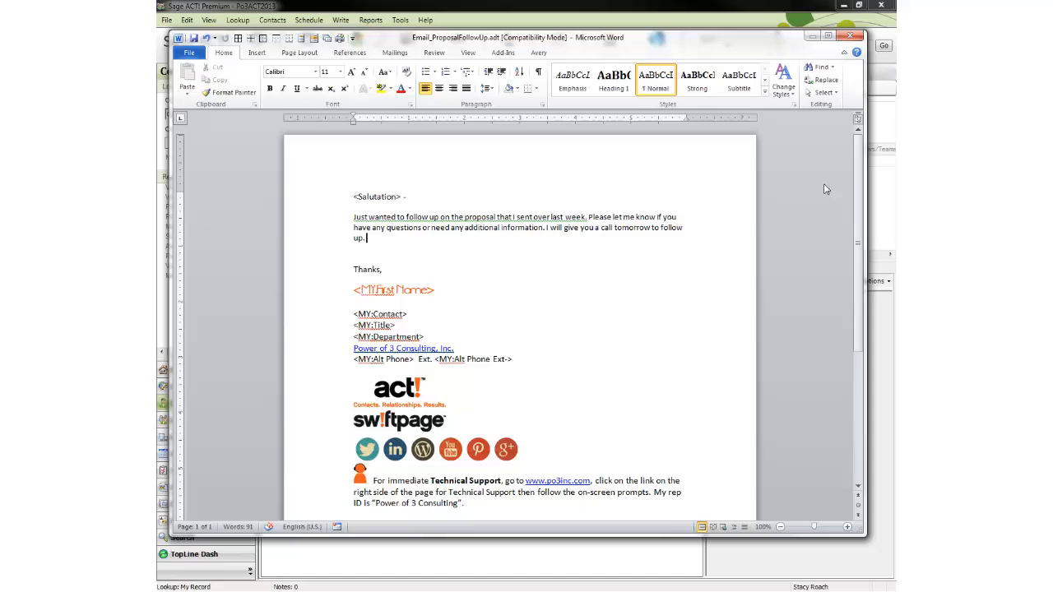
pyautogui.click(851, 38)
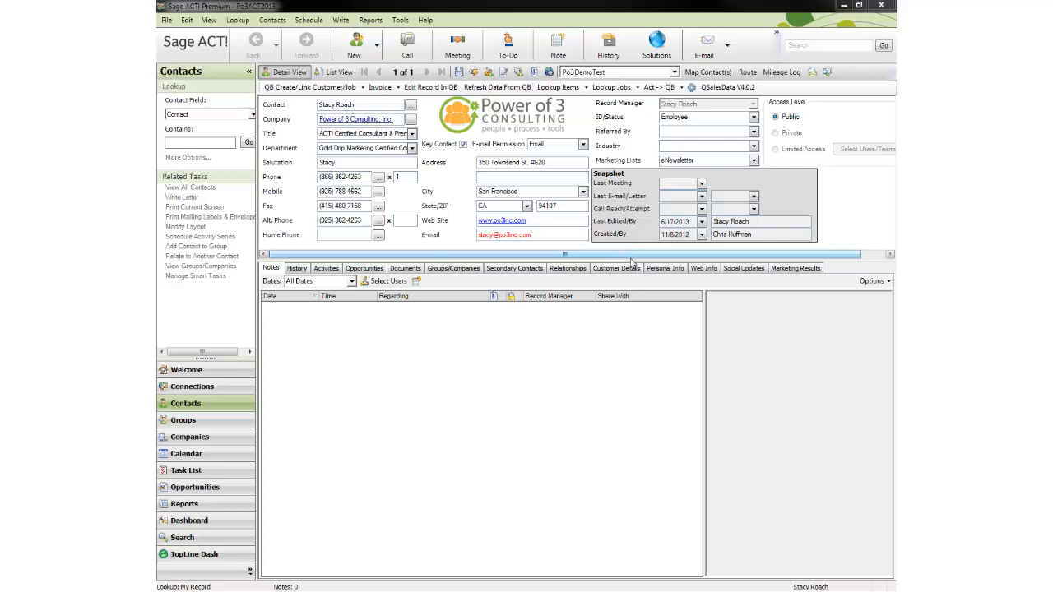
# Step: Go to the contact record behind the previous week's Friday 2 PM "Project Requirements and Timeline" meeting with VoiceComUSA in the calendar
pyautogui.click(297, 268)
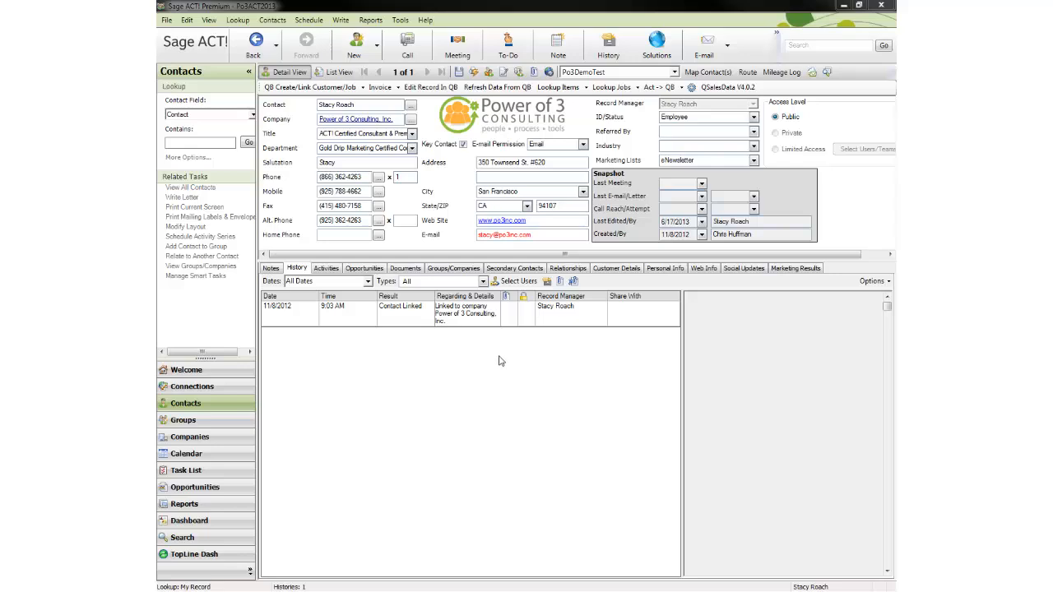
pyautogui.click(186, 455)
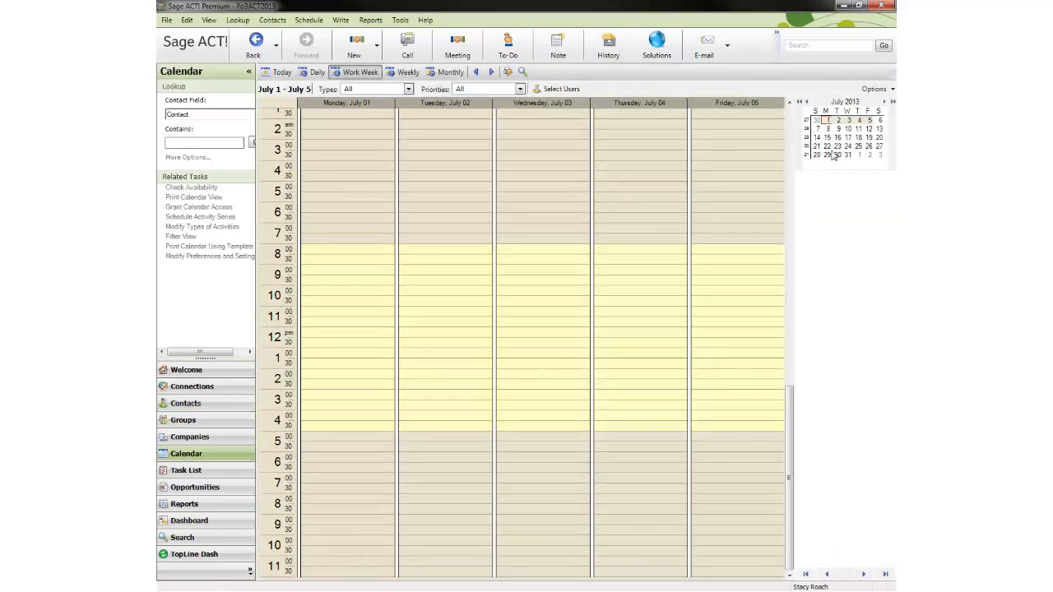
pyautogui.click(477, 73)
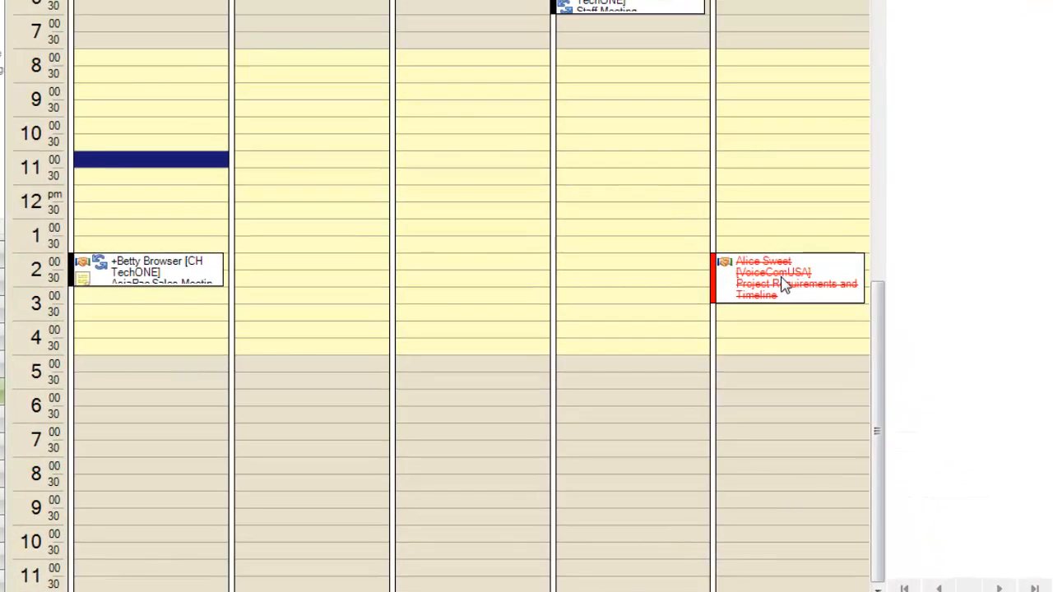
pyautogui.rightClick(731, 388)
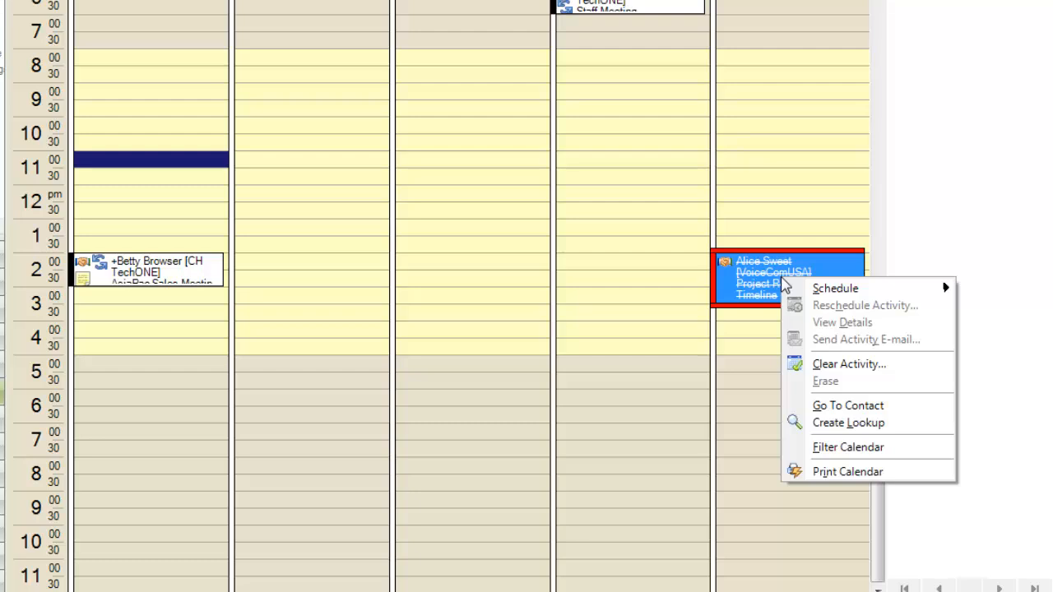
pyautogui.click(833, 406)
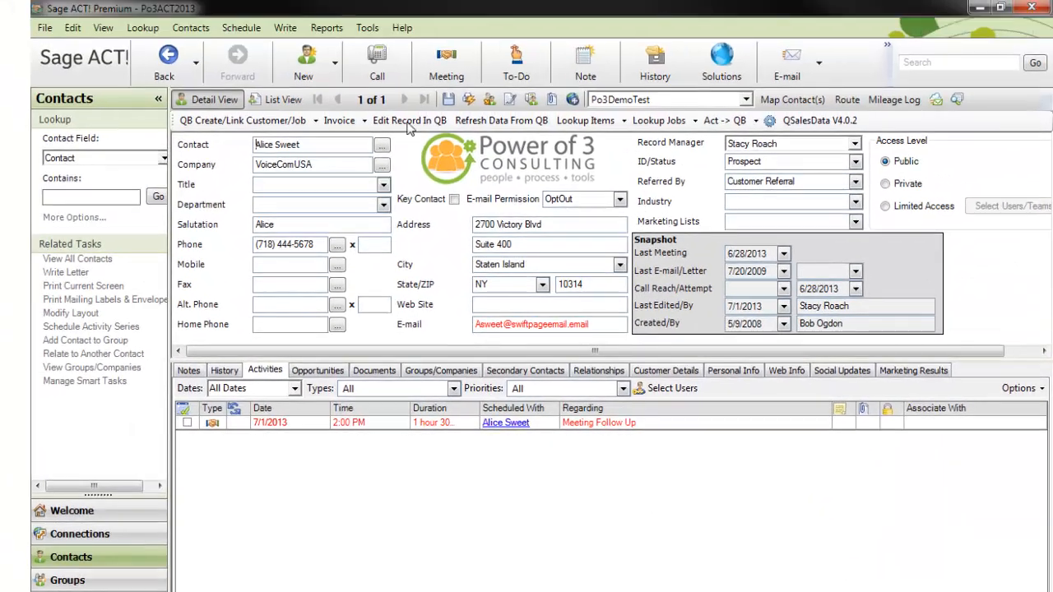
# Step: Start an e-mail to the current contact from the EmailBody.adt template in the Templates folder
pyautogui.click(280, 28)
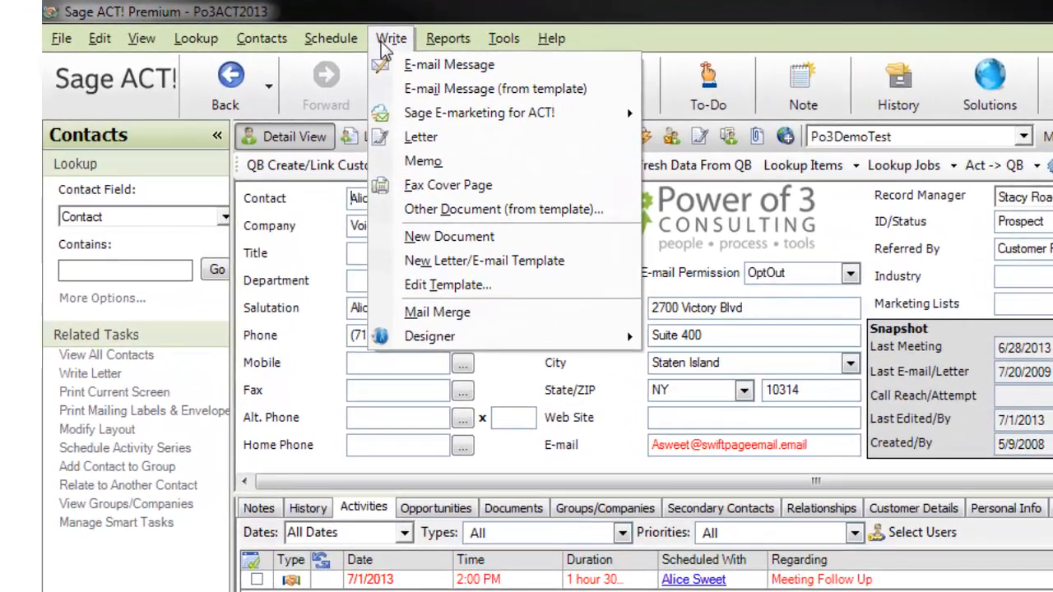
pyautogui.click(496, 89)
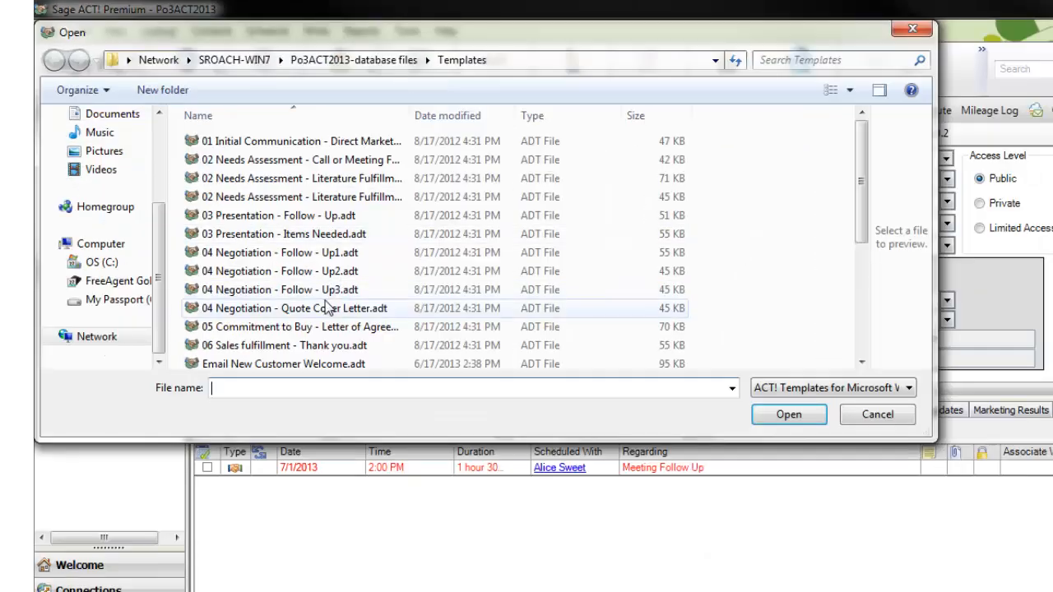
pyautogui.click(327, 307)
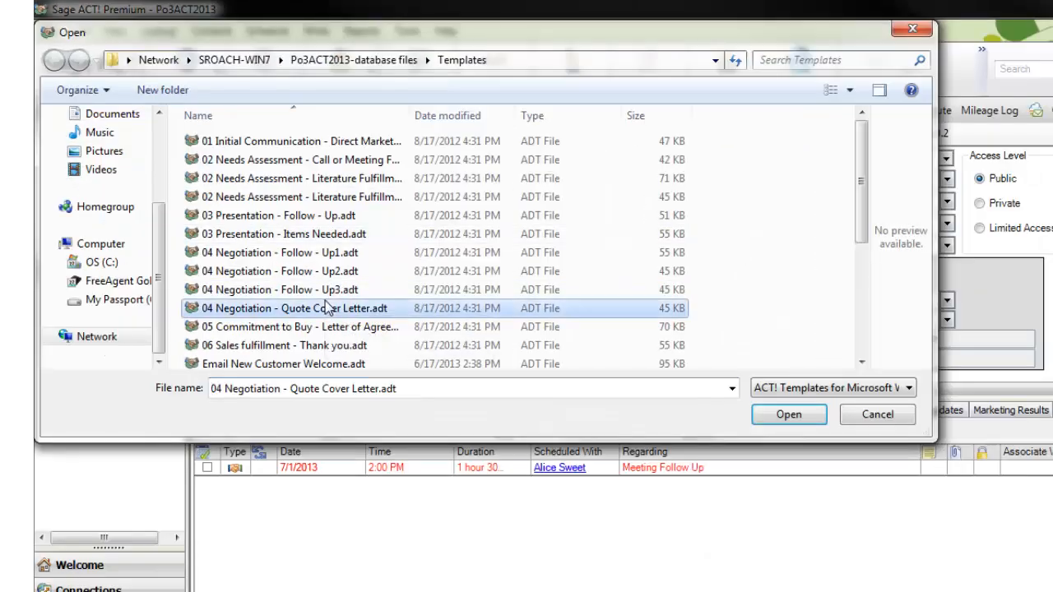
pyautogui.scroll(-4, 328, 307)
pyautogui.click(235, 211)
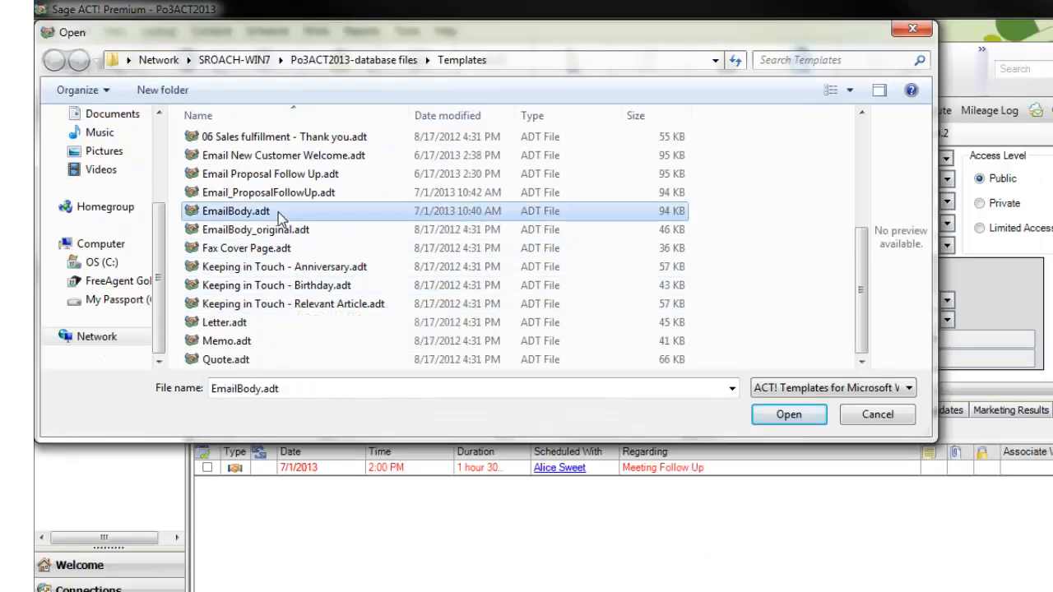
pyautogui.click(812, 424)
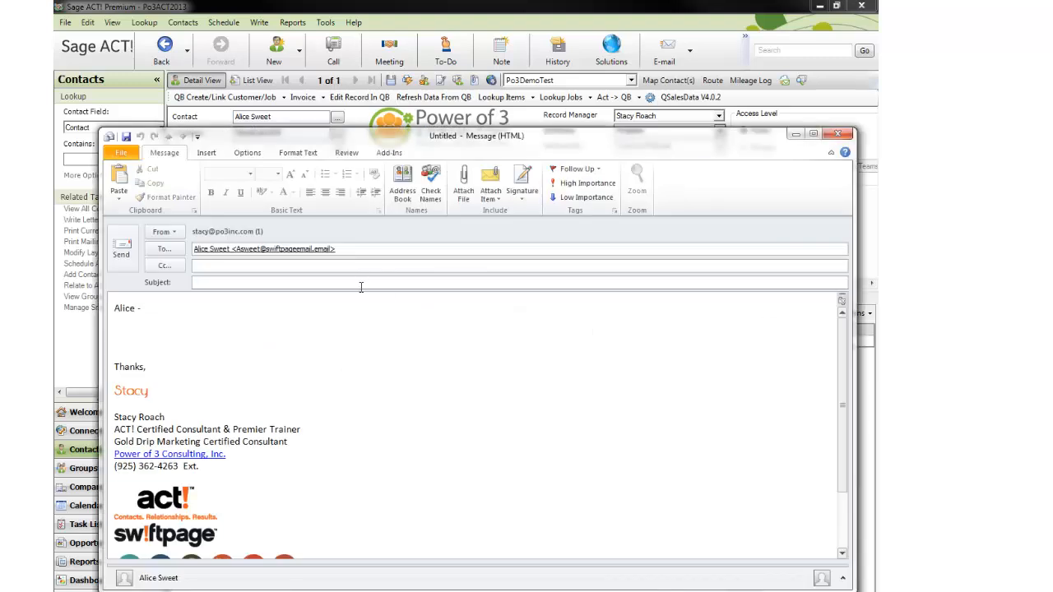
# Step: Set the subject to "Meeting Follow Up" and begin the text after the salutation with "thanks for the time on Friday. I wanted to check and"
pyautogui.write('Meeting Follow Up')
pyautogui.click(330, 307)
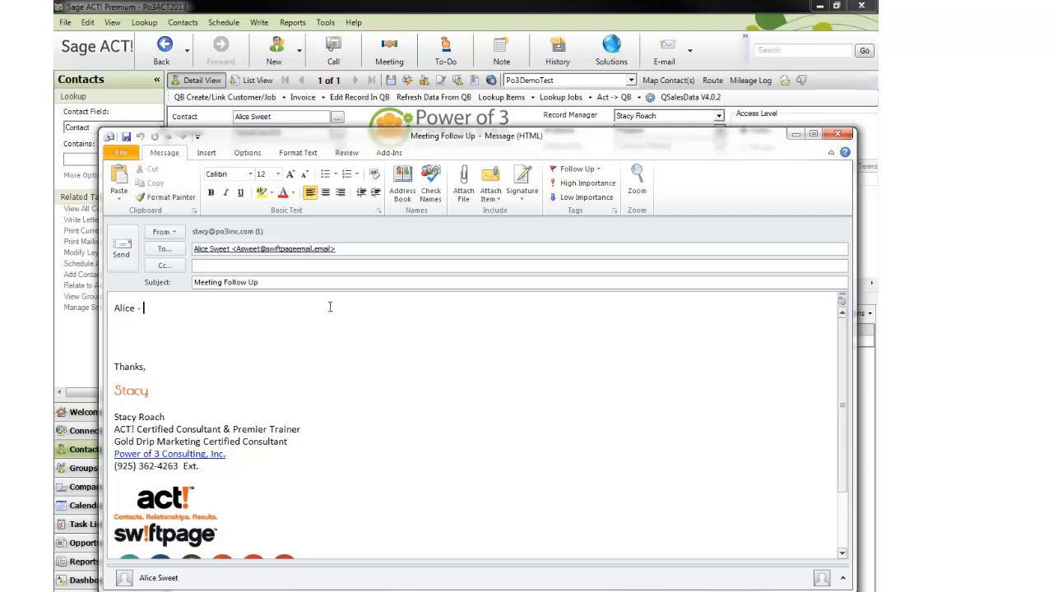
pyautogui.write('thanks for the time on Fri')
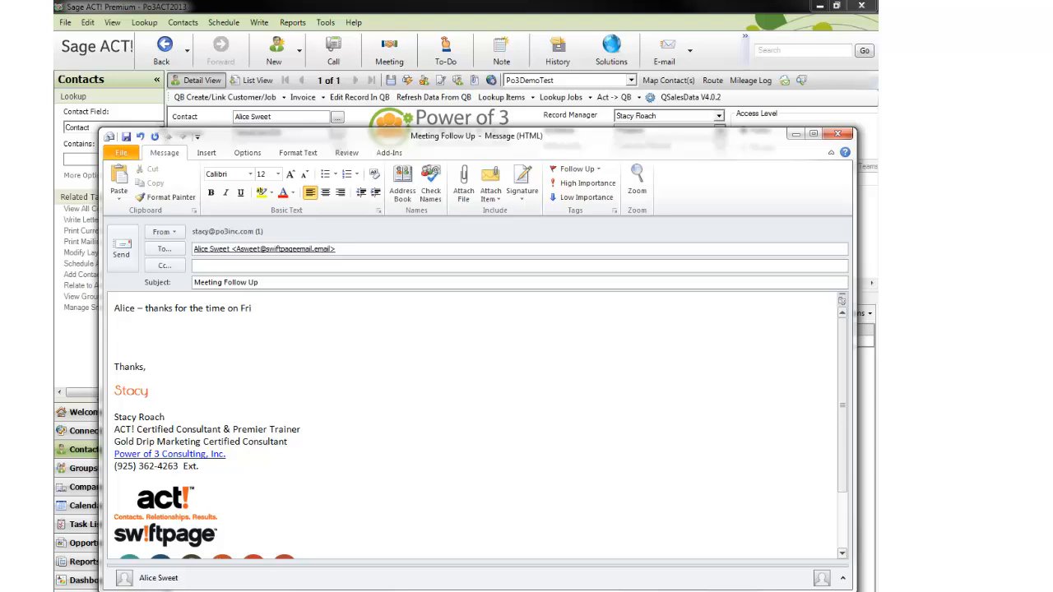
pyautogui.write('day. I wanted to check and s')
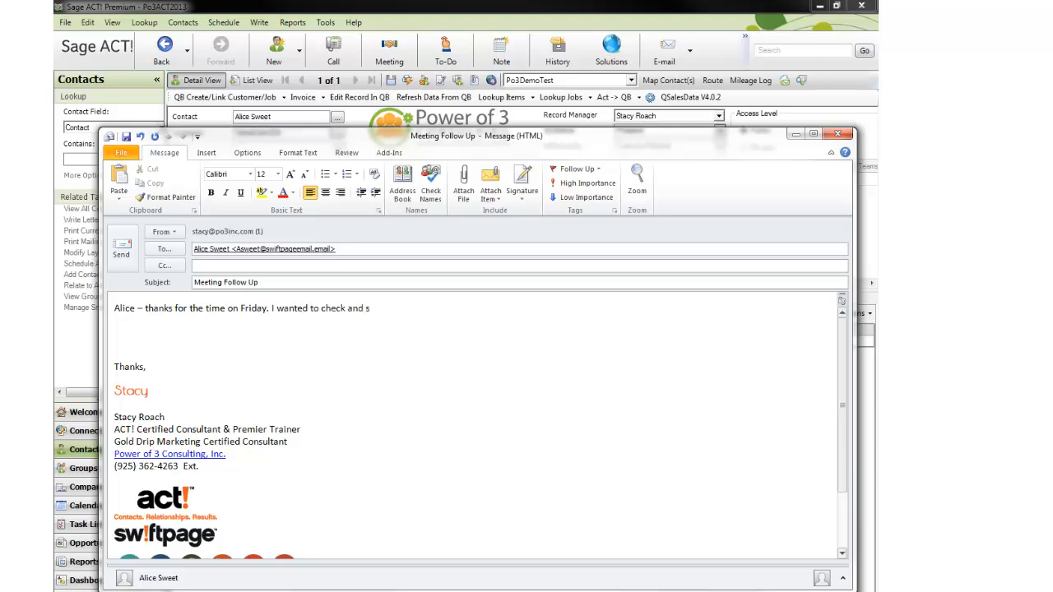
# Step: Finish the sentence with "see if you have determined a project start date that will work for your team." and remove the extra blank lines below it
pyautogui.write('ee if you have determined')
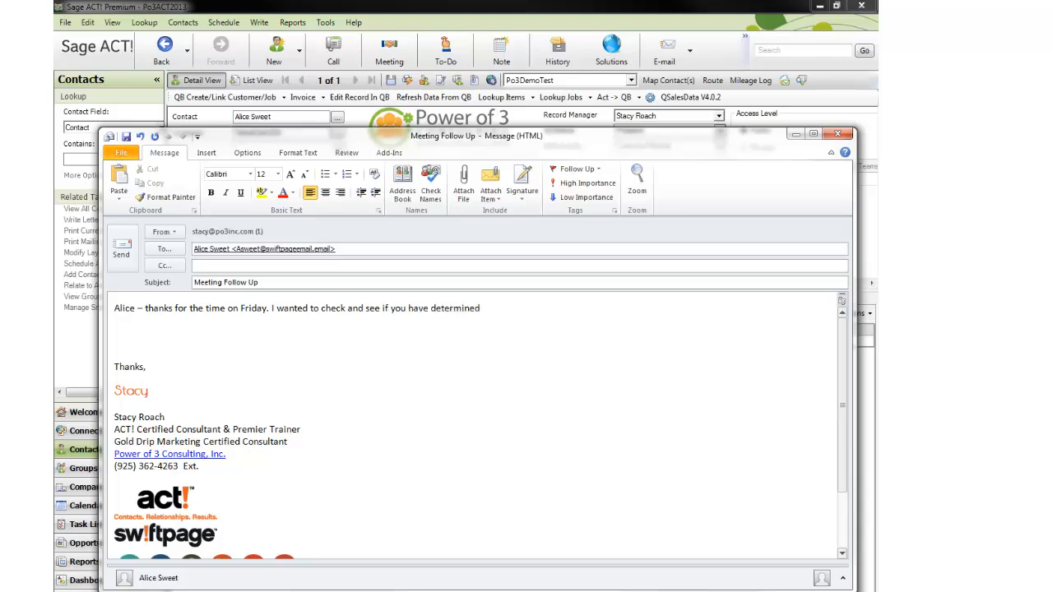
pyautogui.write(' a project start date that will w')
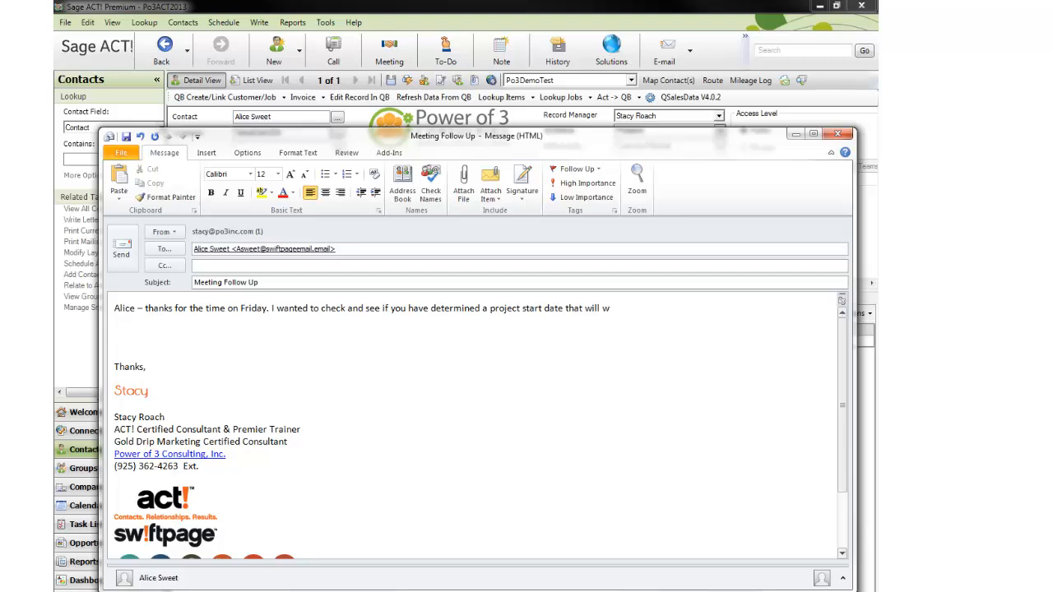
pyautogui.write('ork for your team')
pyautogui.press('Delete')
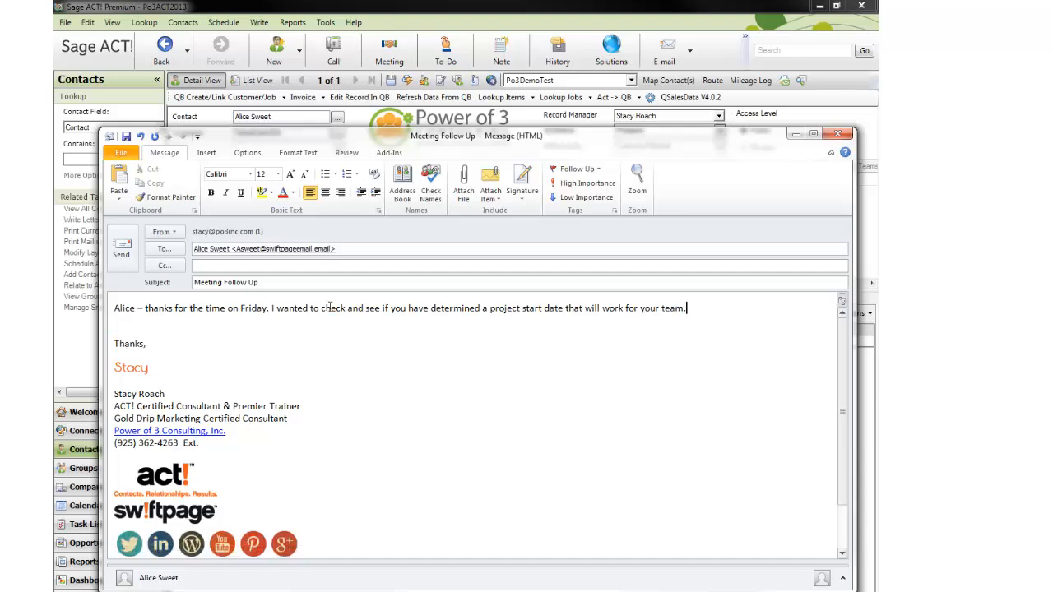
pyautogui.press('Delete')
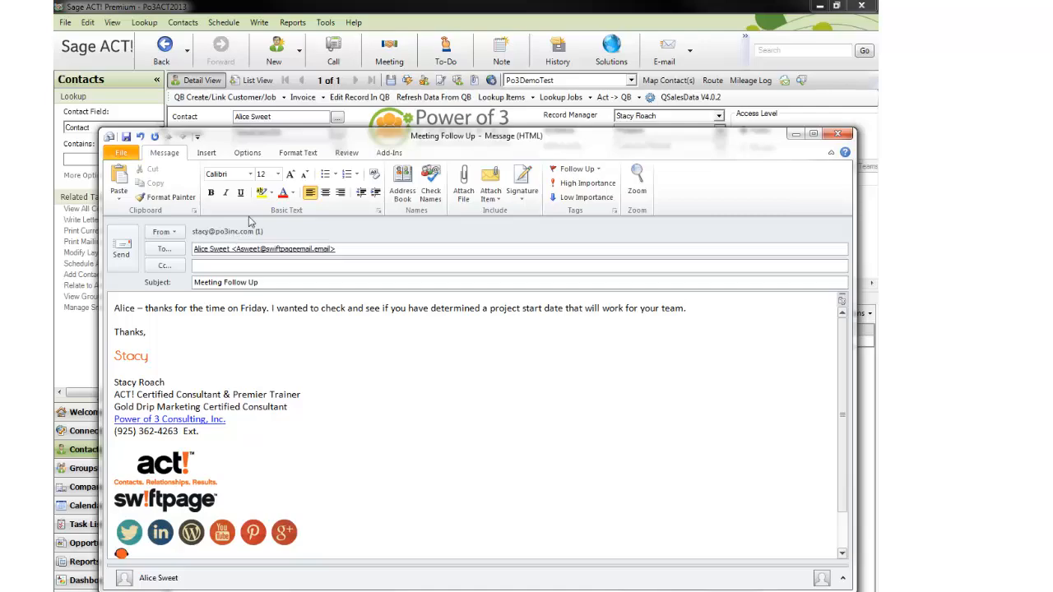
# Step: Set the message's ACT! History option to "E-mail subject, message and all attachments"
pyautogui.click(389, 152)
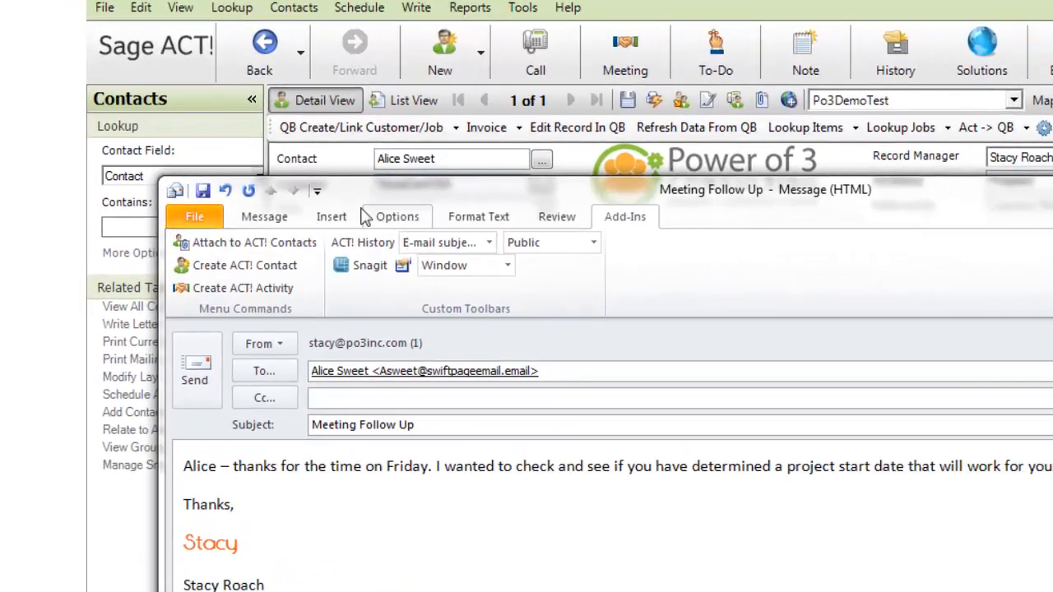
pyautogui.click(492, 243)
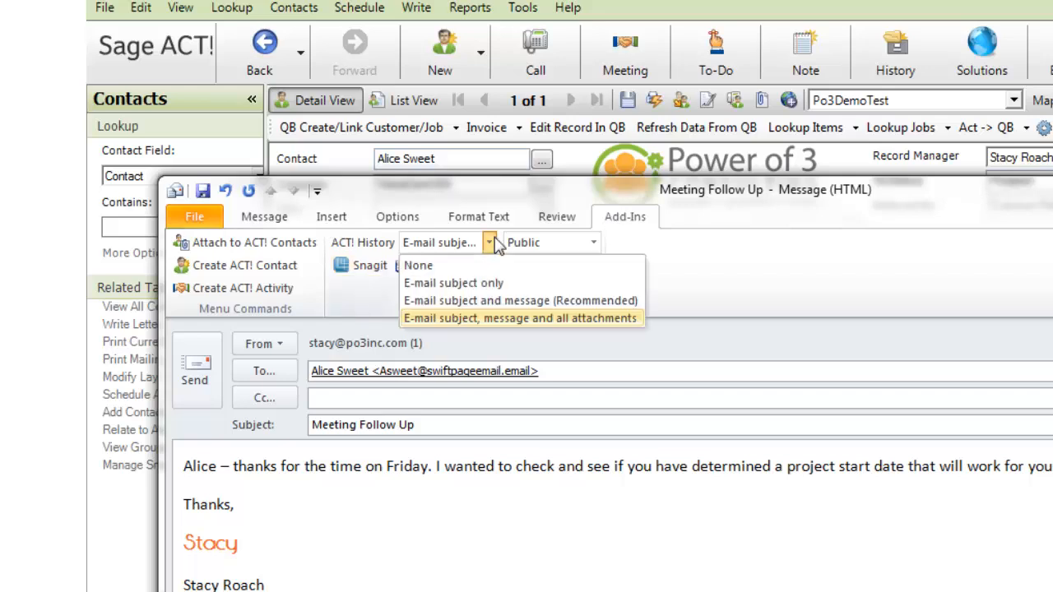
pyautogui.click(481, 319)
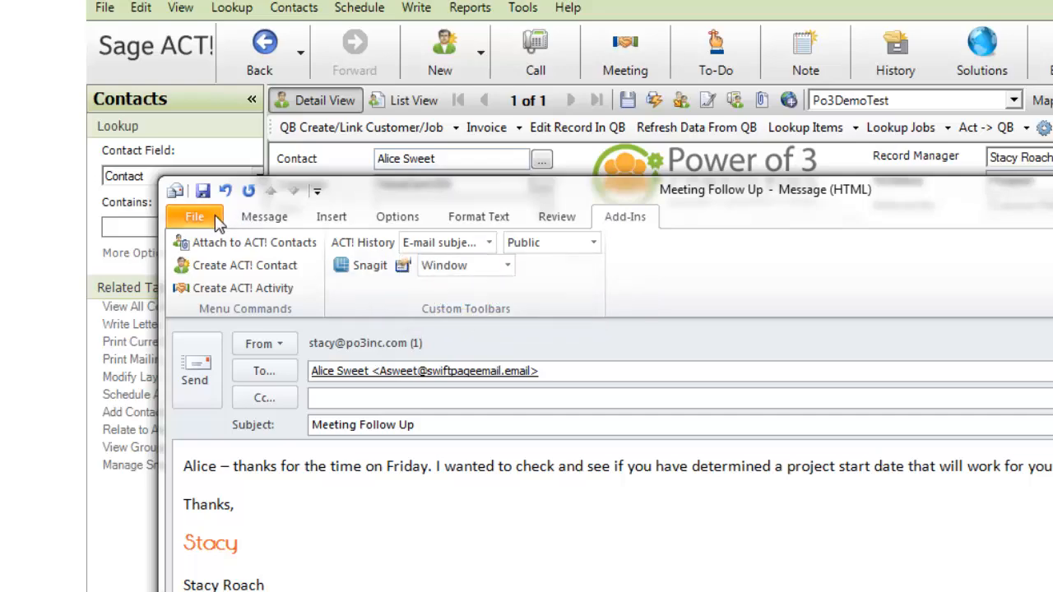
# Step: Attach "VoiceCom ACT! Project Meeting June 28 2013.docx" from the Desktop to the message and send it
pyautogui.click(262, 218)
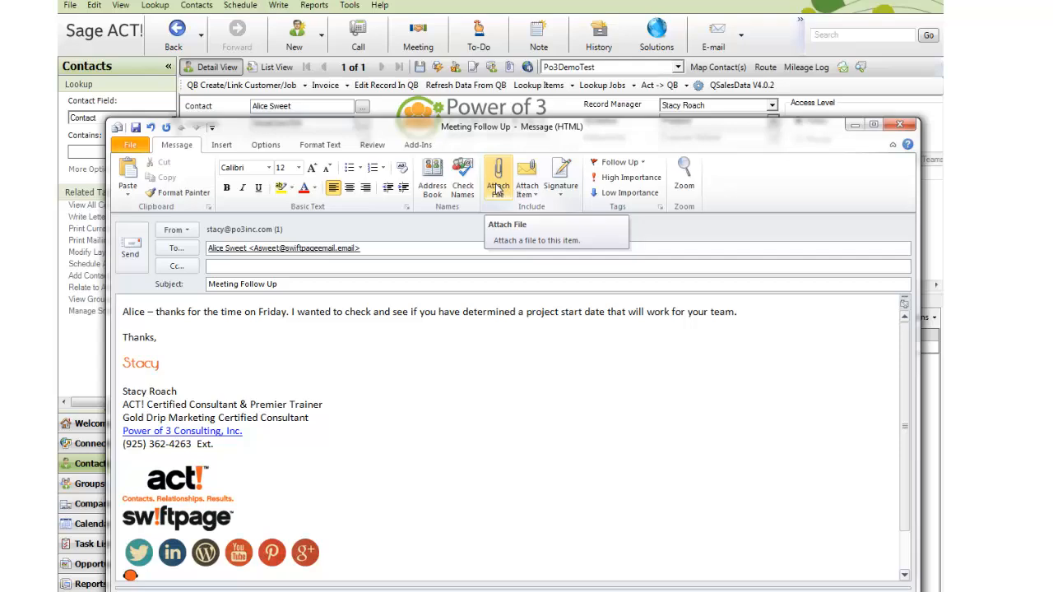
pyautogui.click(497, 185)
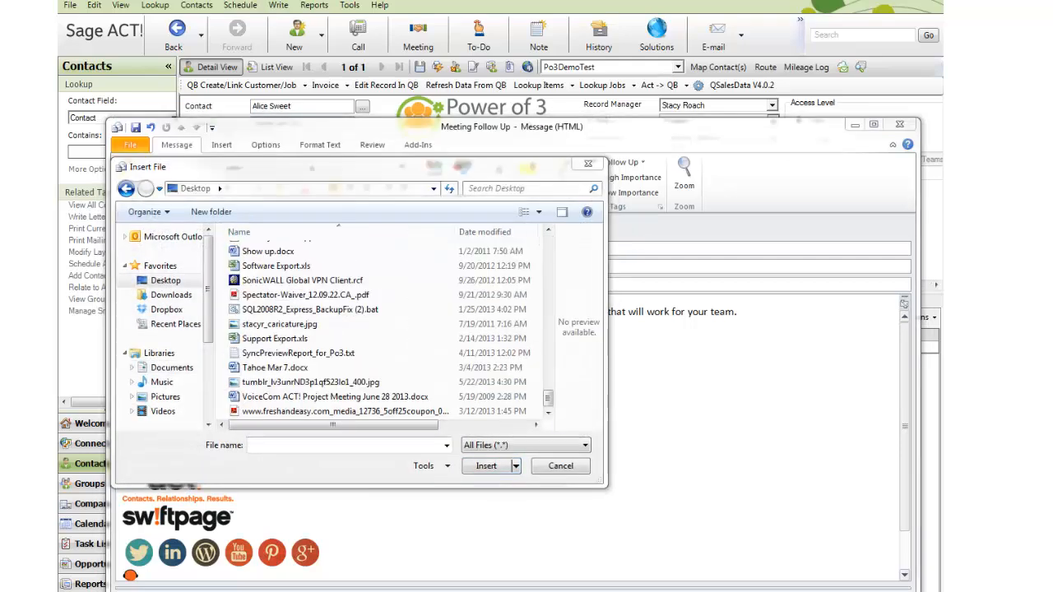
pyautogui.click(265, 398)
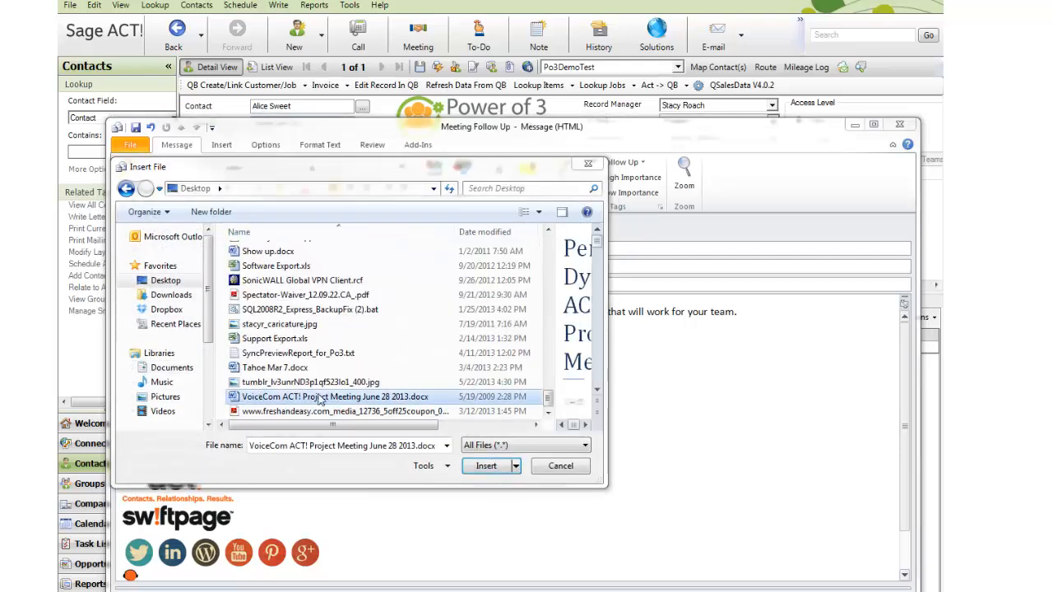
pyautogui.click(502, 468)
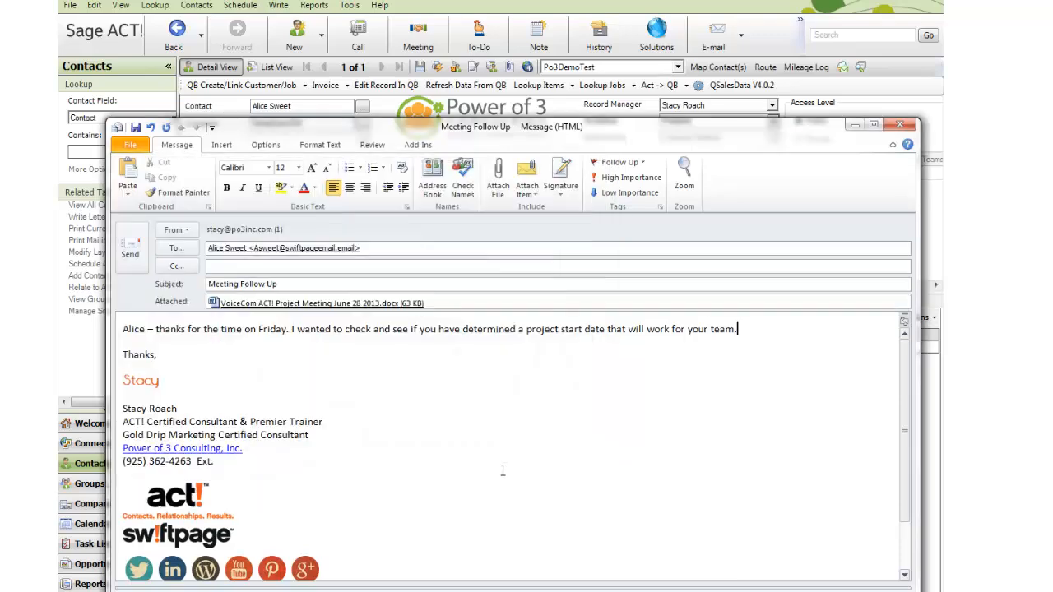
pyautogui.click(140, 252)
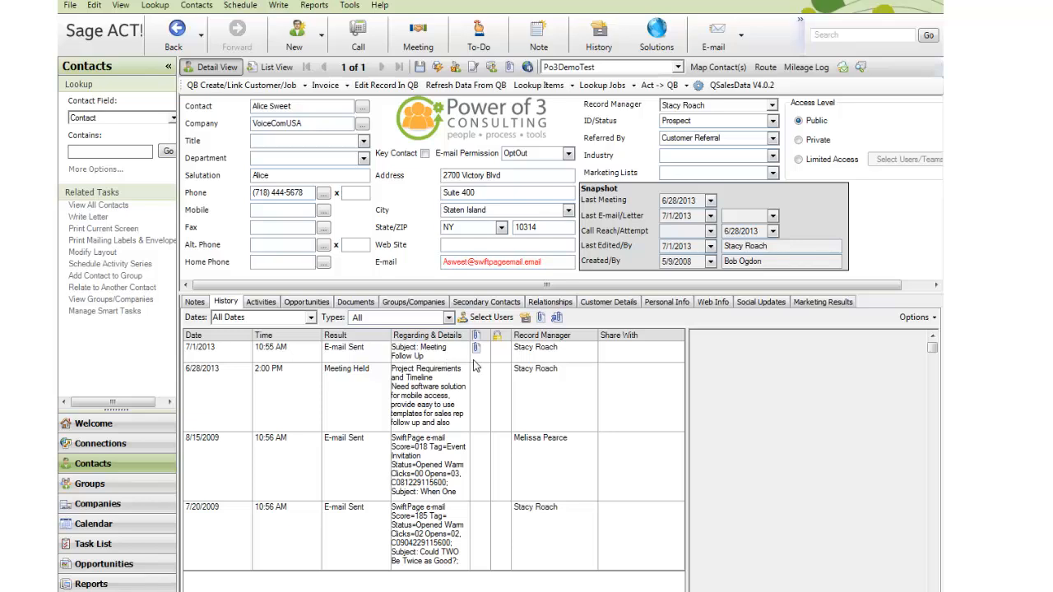
# Step: View the sent message attached to the contact's 7/1/2013 "Meeting Follow Up" history entry, and close it
pyautogui.click(439, 354)
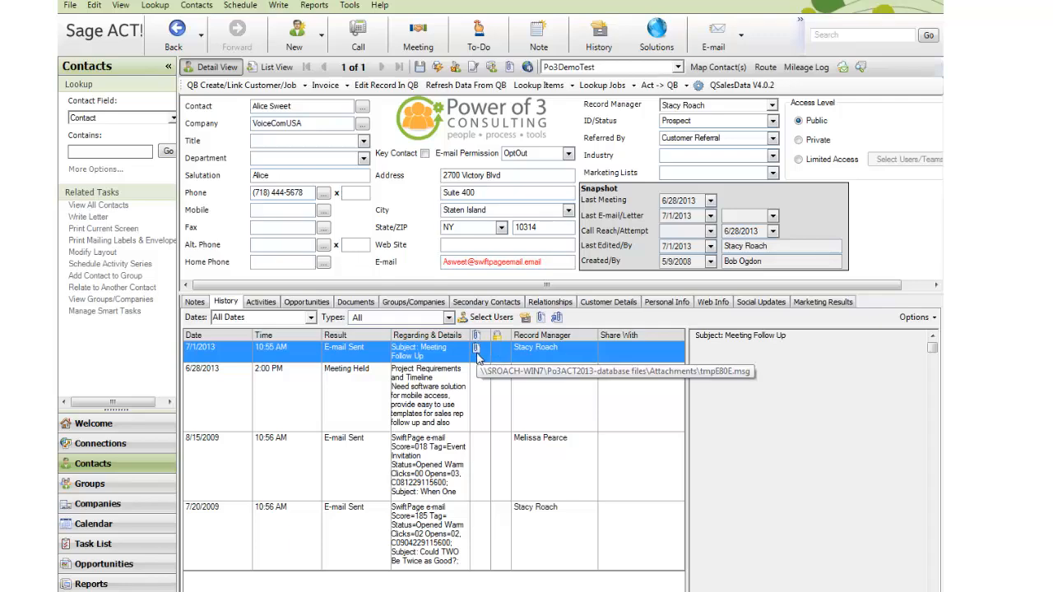
pyautogui.doubleClick(477, 354)
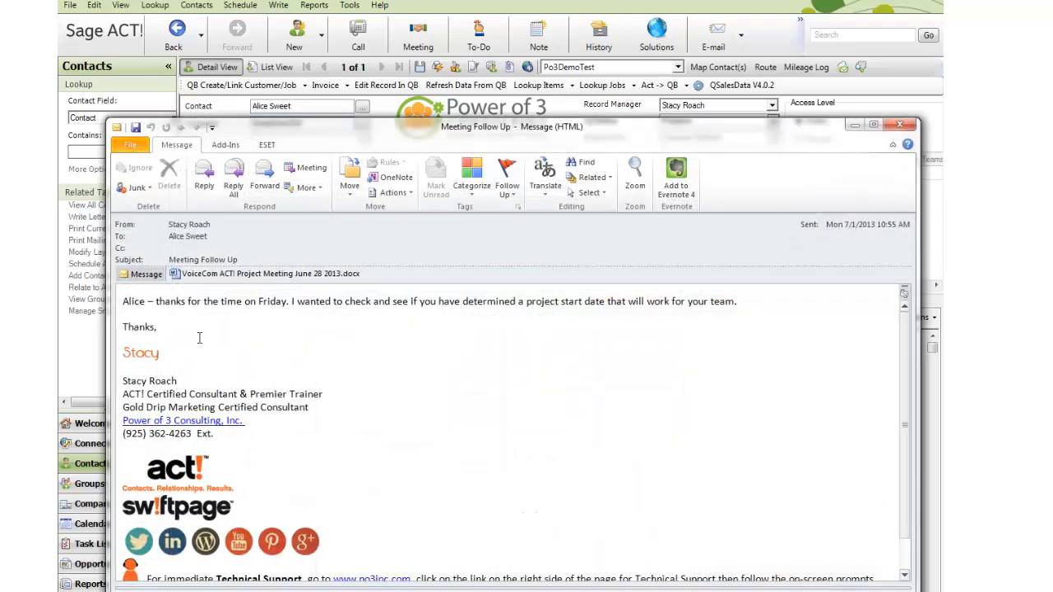
pyautogui.click(900, 124)
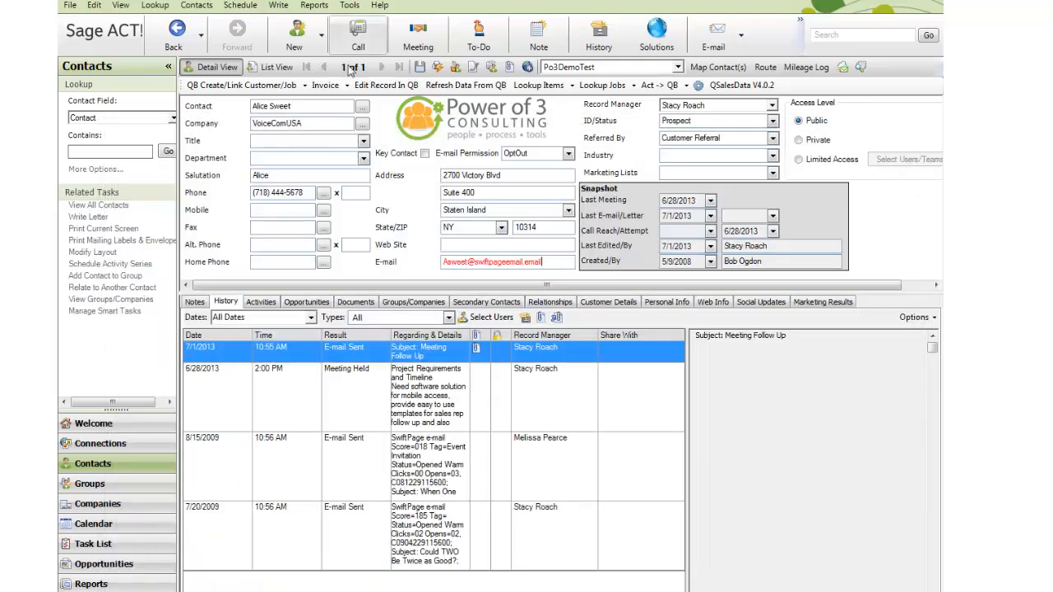
# Step: Start a new message from the contact record's e-mail address and discard it without saving
pyautogui.click(485, 263)
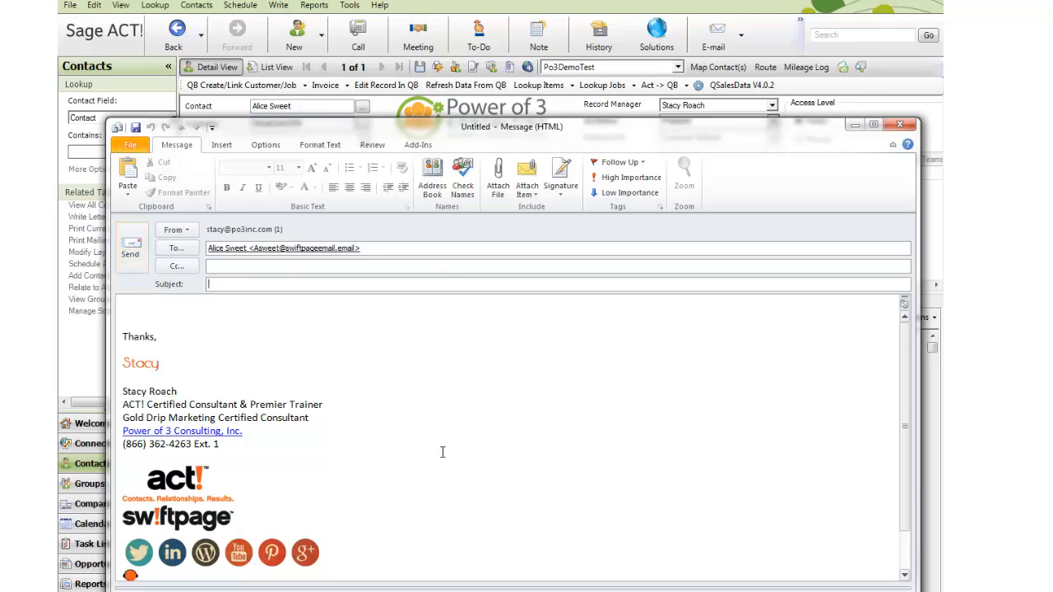
pyautogui.click(899, 124)
pyautogui.click(504, 377)
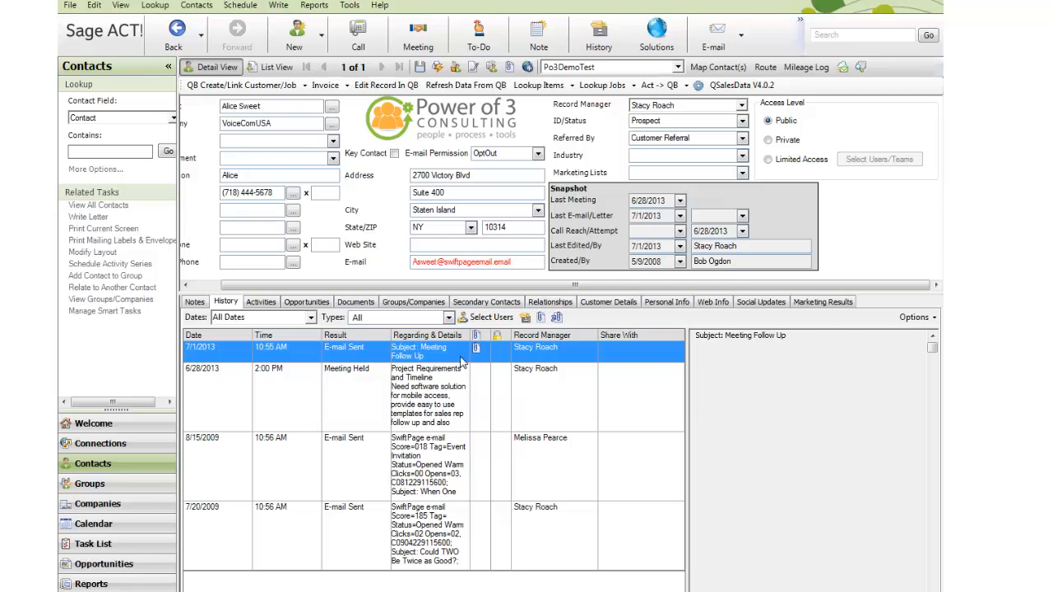
pyautogui.moveTo(281, 285); pyautogui.dragTo(175, 306)
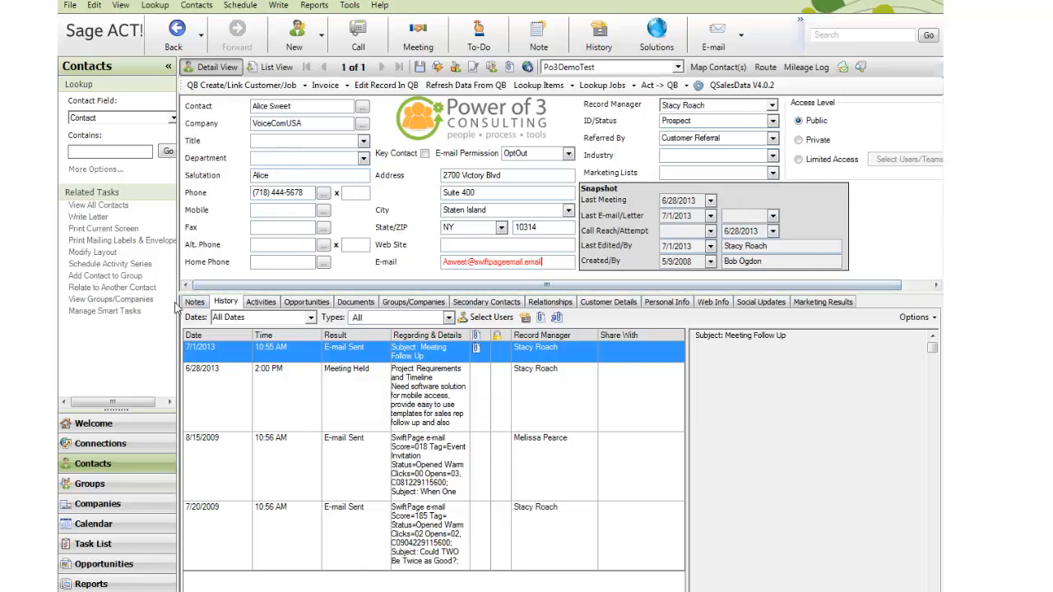
pyautogui.click(279, 5)
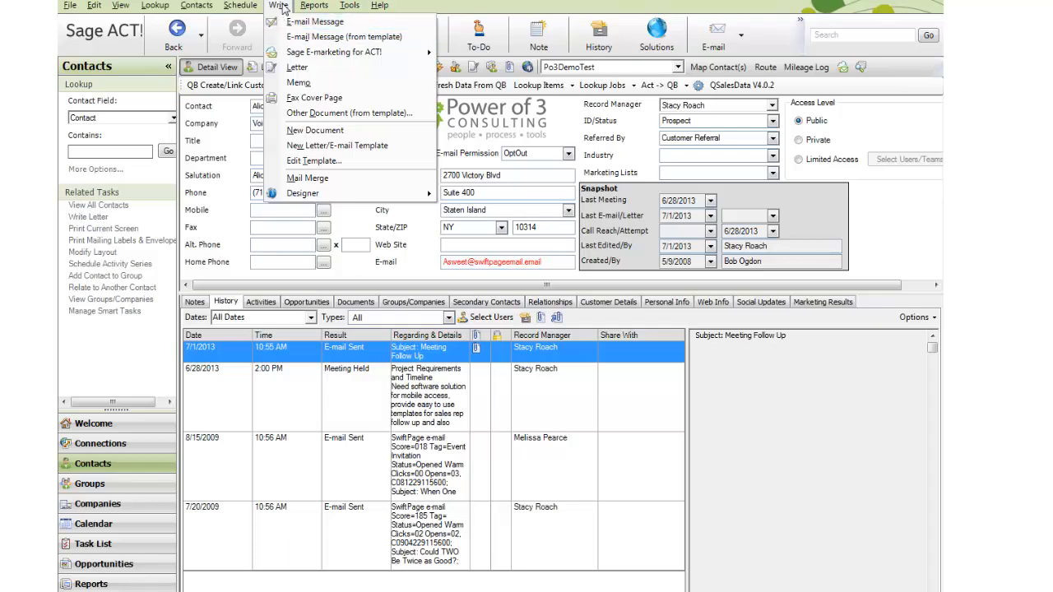
pyautogui.click(282, 6)
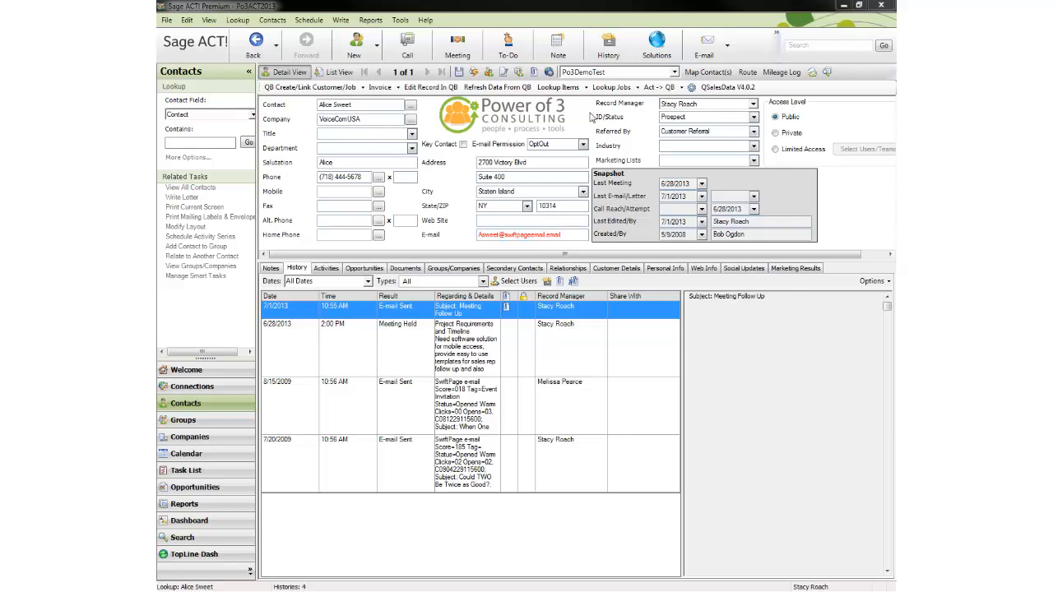
# Step: Open the task list, sort today's activities by Regarding, and select all the Proposal Follow Up tasks
pyautogui.click(169, 470)
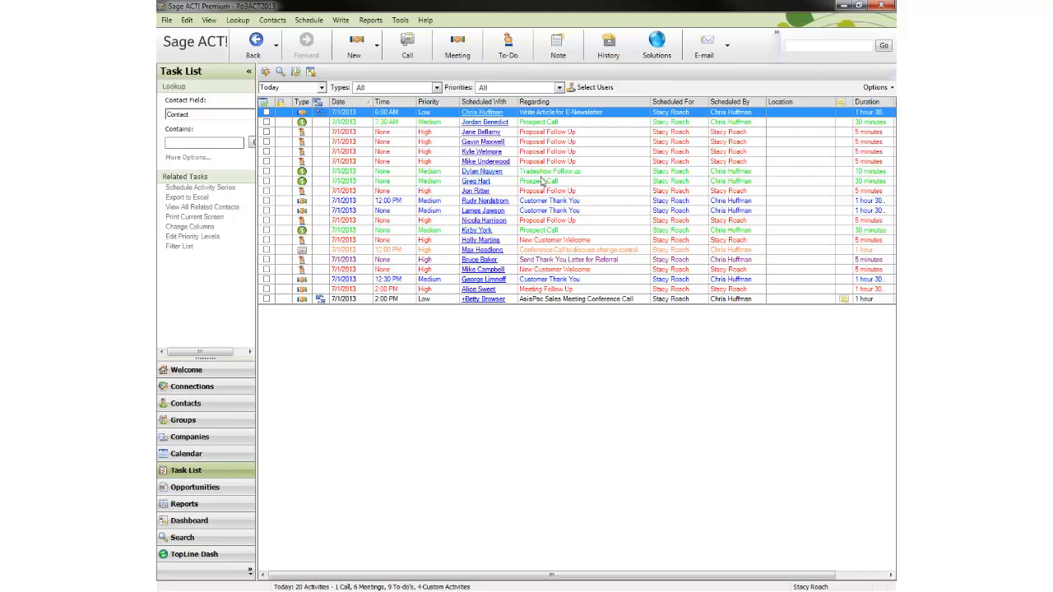
pyautogui.click(581, 102)
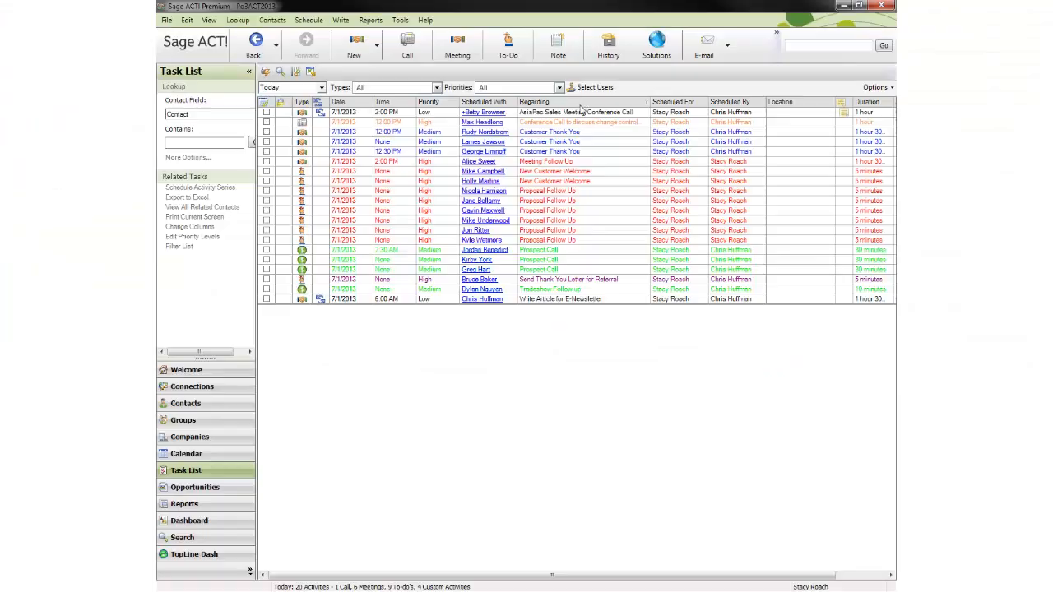
pyautogui.click(563, 192)
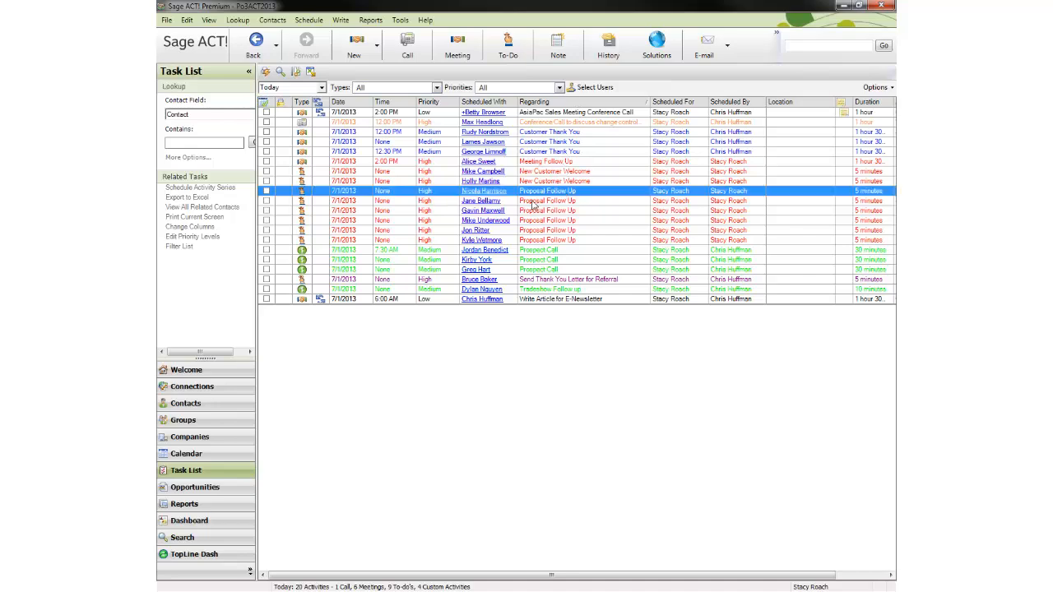
pyautogui.keyDown('shift'); pyautogui.click(555, 240); pyautogui.keyUp('shift')
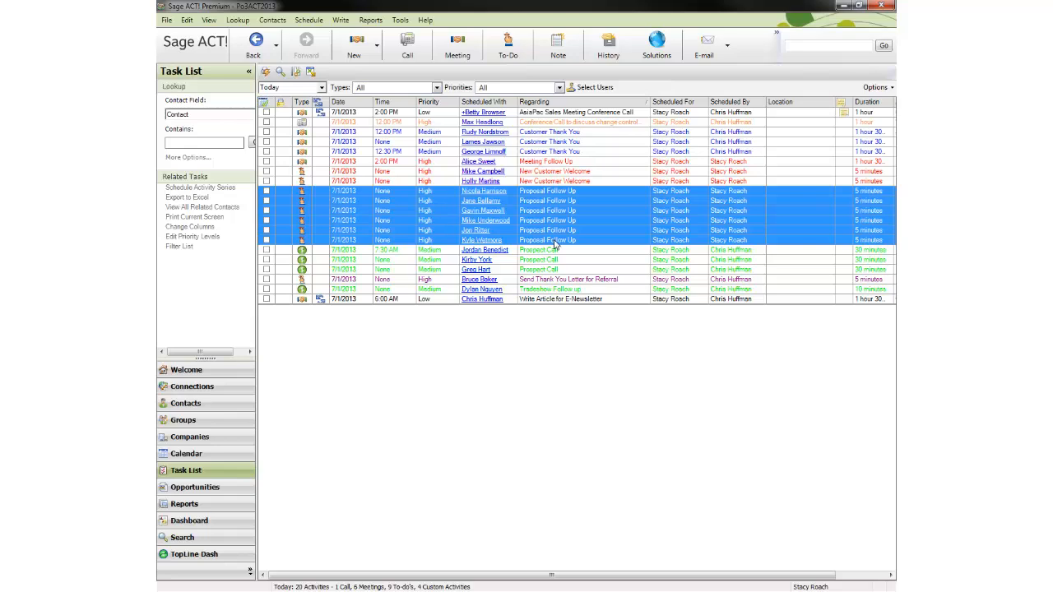
# Step: Go through the Proposal Follow Up tasks one at a time, ending back on the first one
pyautogui.click(568, 191)
pyautogui.click(557, 203)
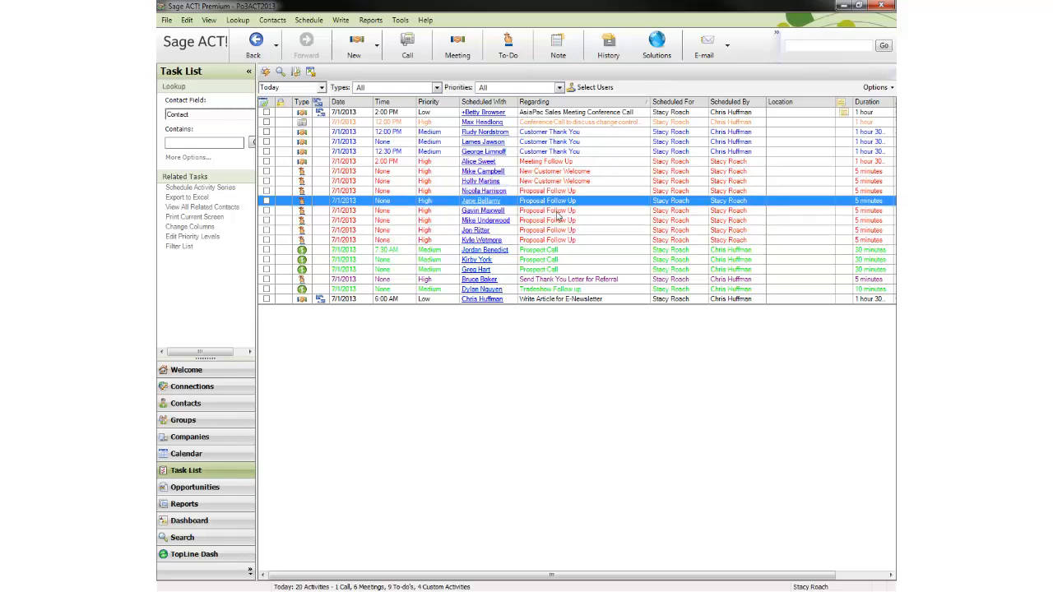
pyautogui.click(557, 211)
pyautogui.click(556, 221)
pyautogui.click(555, 232)
pyautogui.click(557, 239)
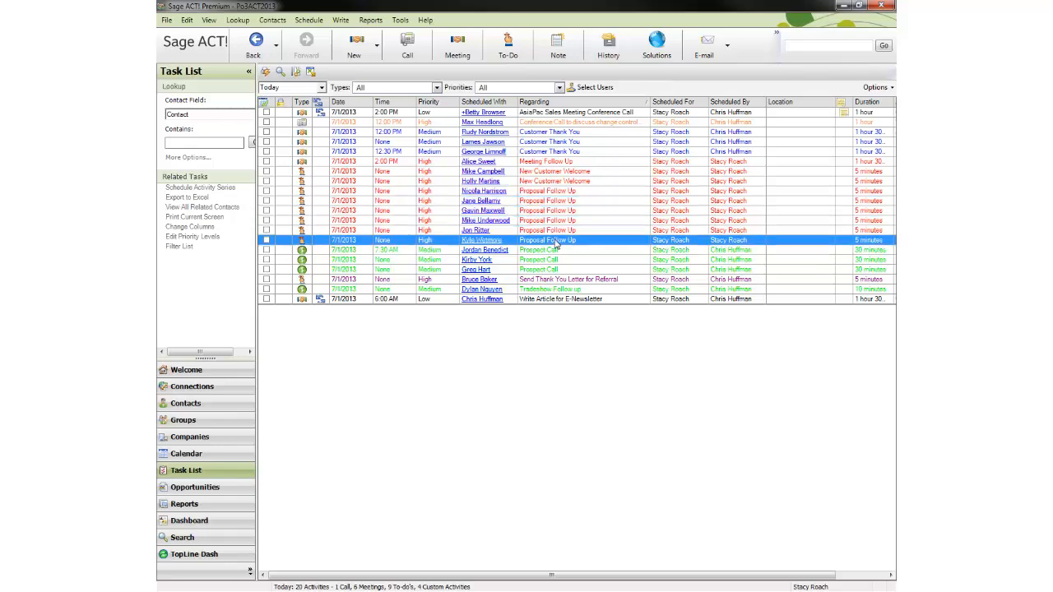
pyautogui.click(580, 192)
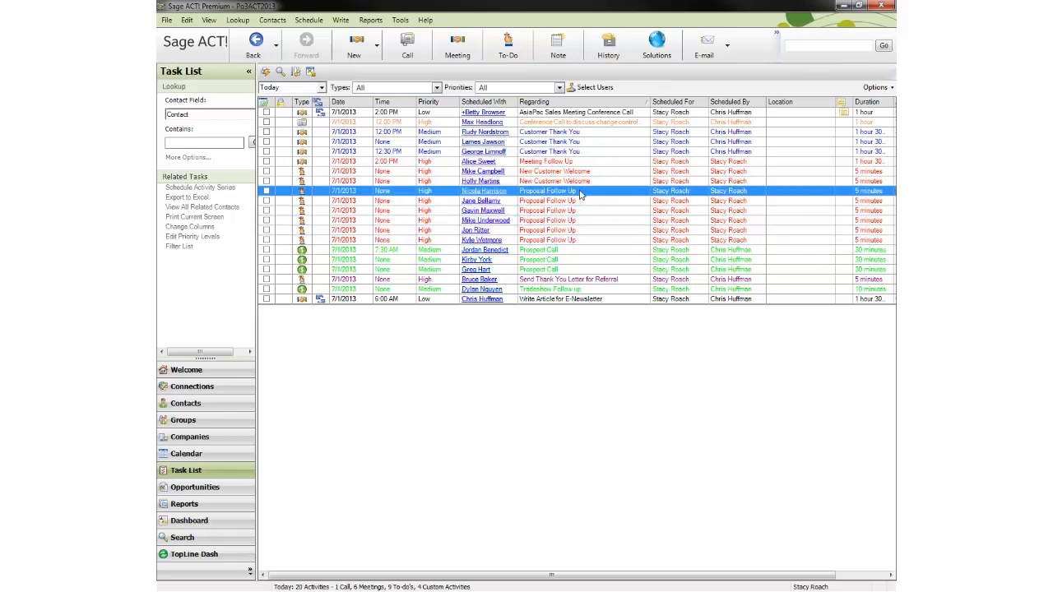
# Step: Create a lookup of the contacts scheduled with all of today's Proposal Follow Up tasks
pyautogui.keyDown('shift'); pyautogui.click(570, 241); pyautogui.keyUp('shift')
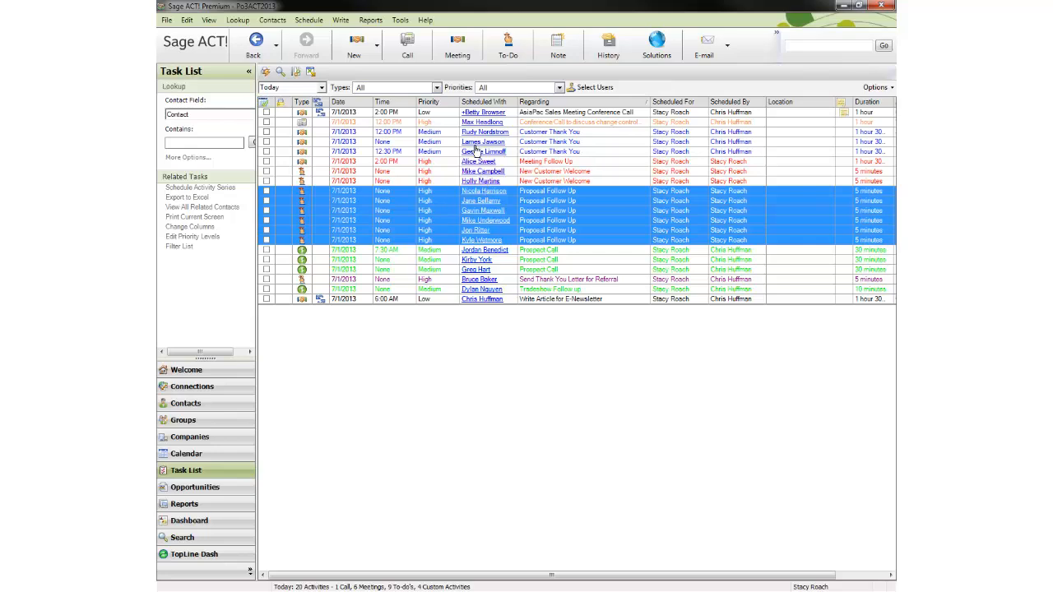
pyautogui.rightClick(567, 237)
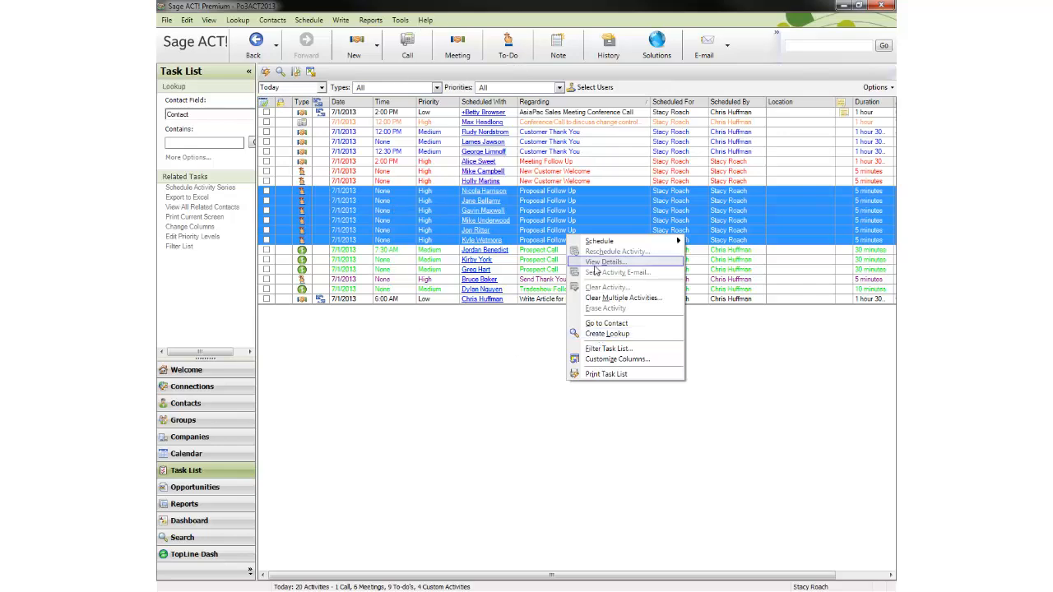
pyautogui.click(615, 324)
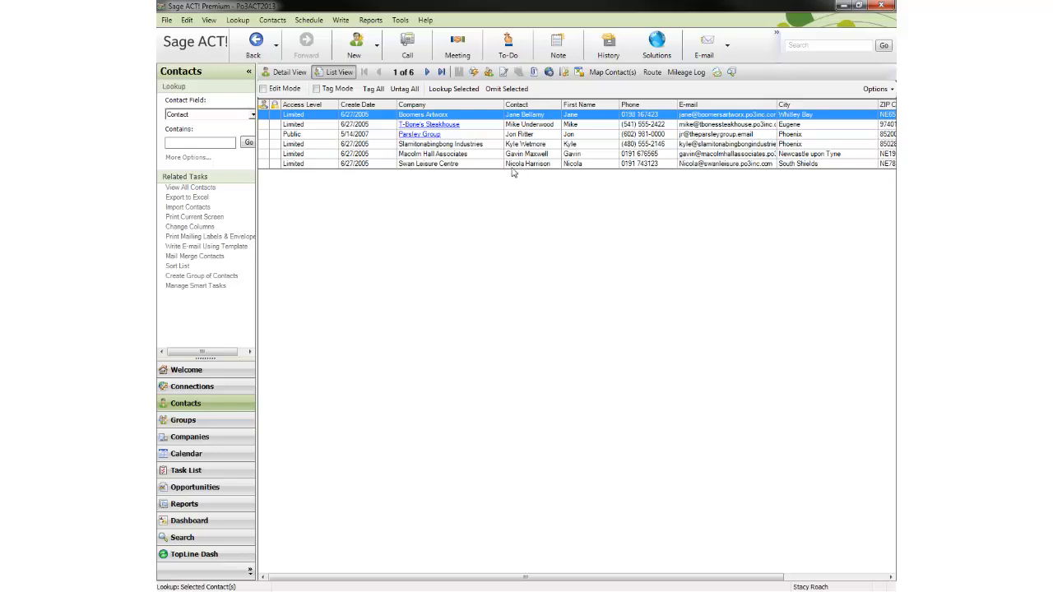
# Step: Start a mail merge for the looked-up contacts with E-mail as its output
pyautogui.click(341, 20)
pyautogui.click(341, 19)
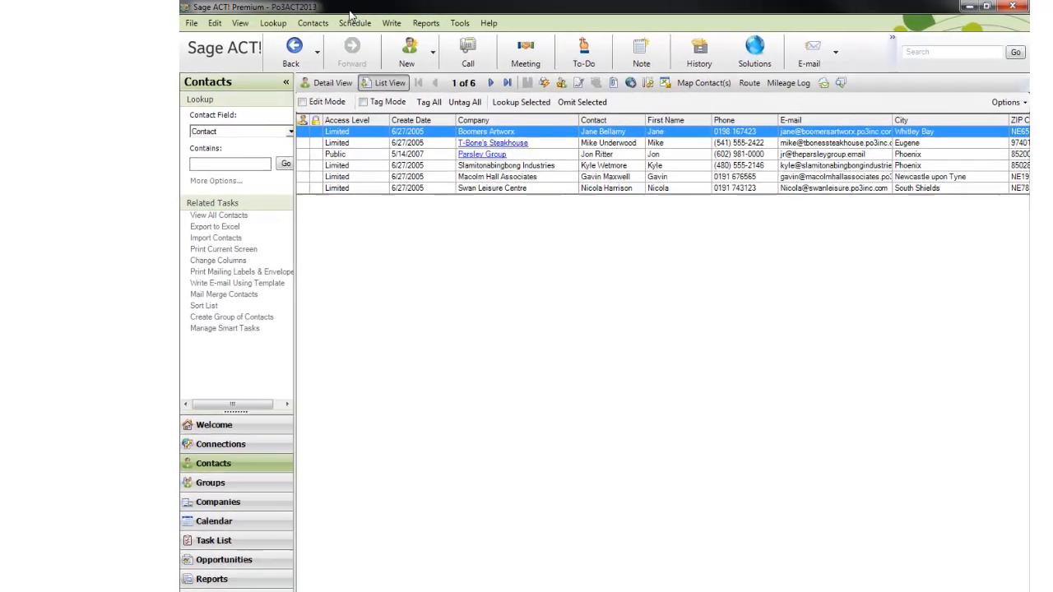
pyautogui.click(341, 19)
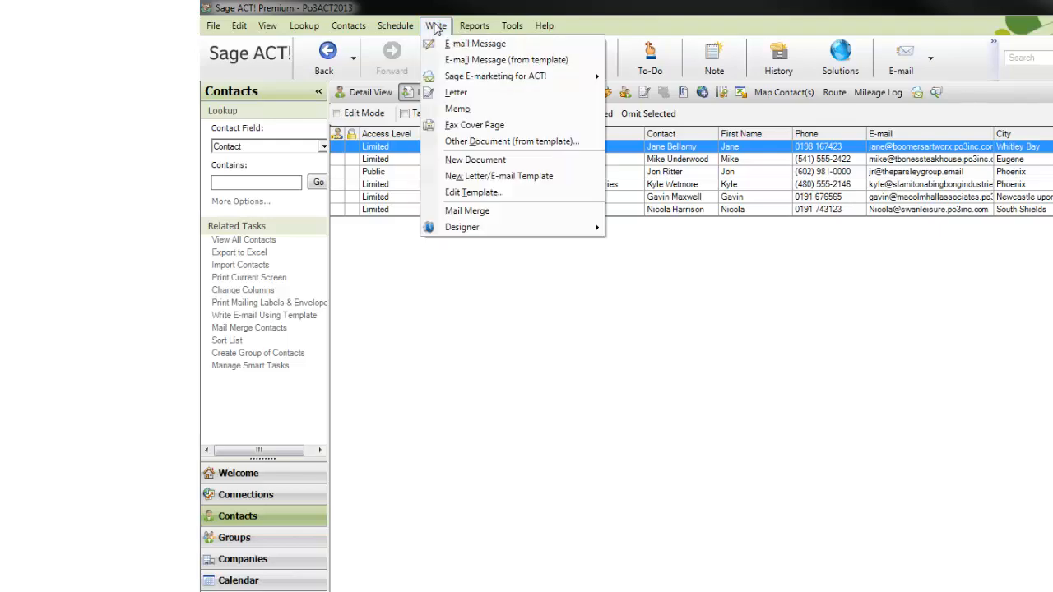
pyautogui.click(436, 25)
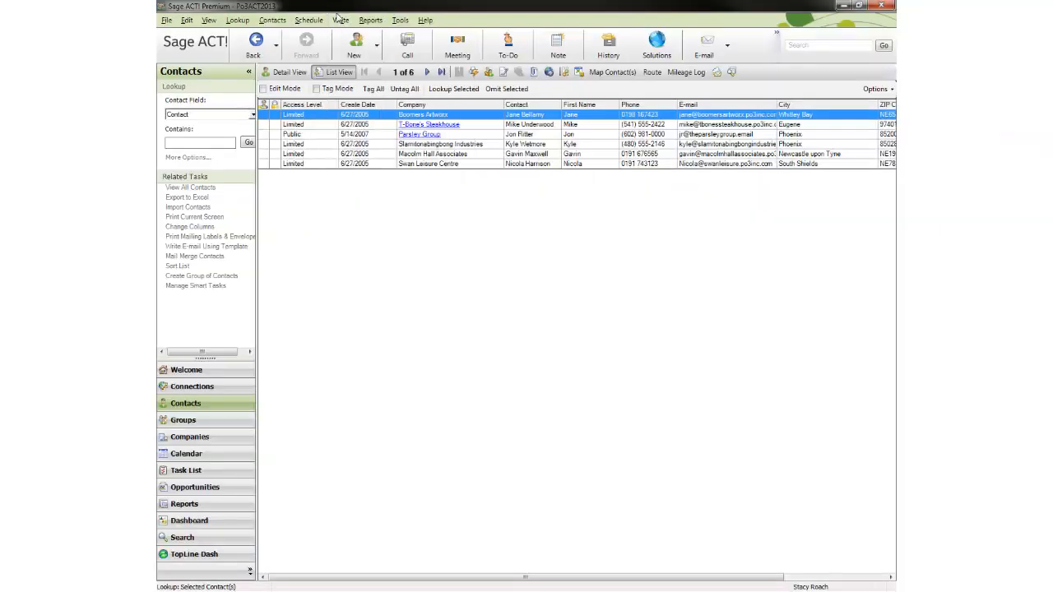
pyautogui.click(436, 26)
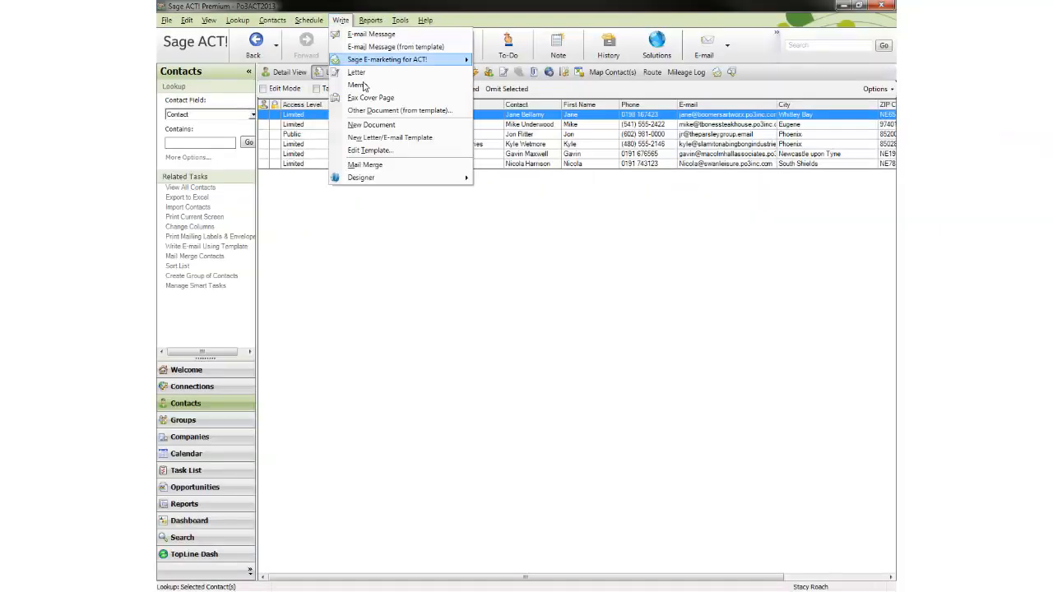
pyautogui.click(383, 165)
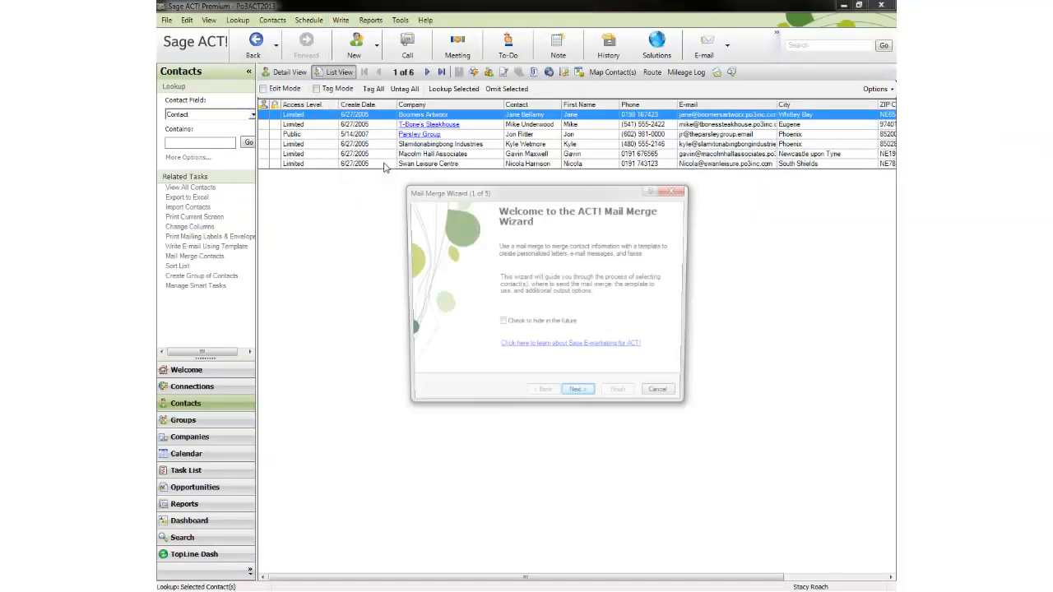
pyautogui.click(579, 398)
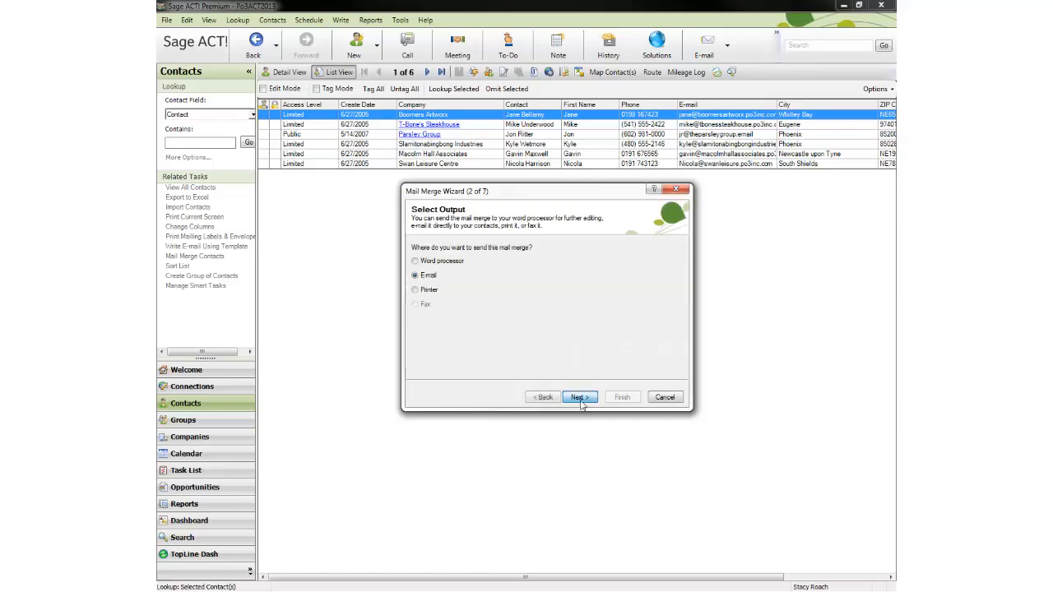
pyautogui.click(416, 262)
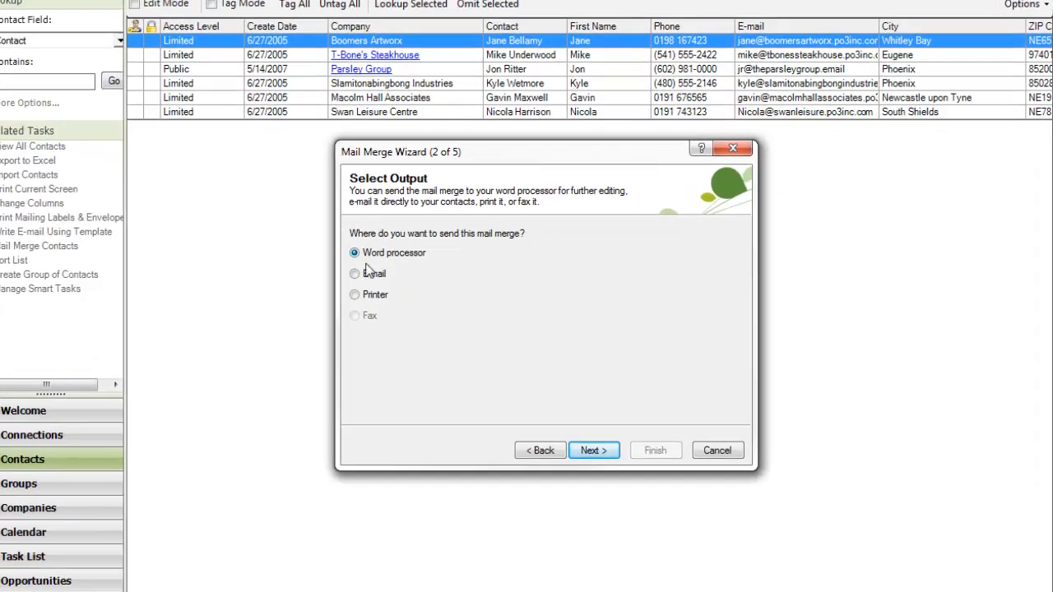
pyautogui.click(370, 278)
pyautogui.click(613, 458)
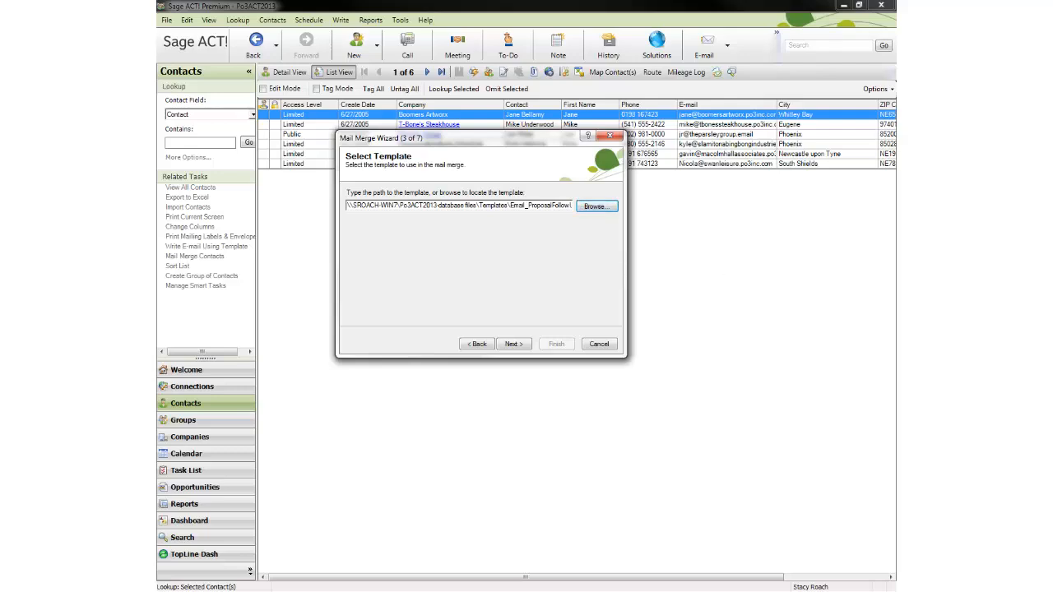
# Step: Choose the Email_ProposalFollowUp.adt template for the merge and keep the current lookup as its recipients
pyautogui.click(596, 206)
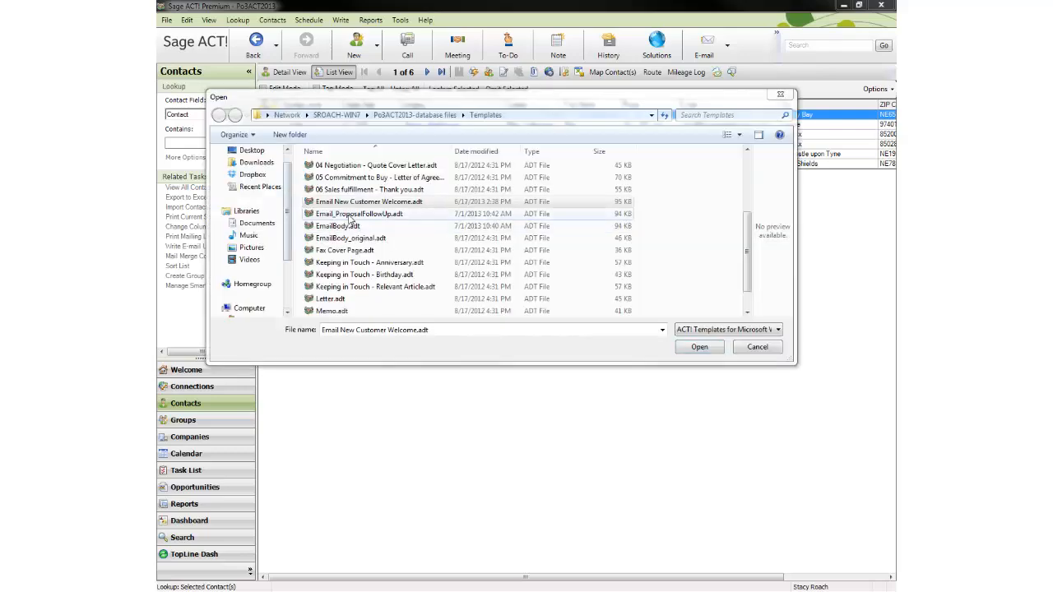
pyautogui.click(358, 214)
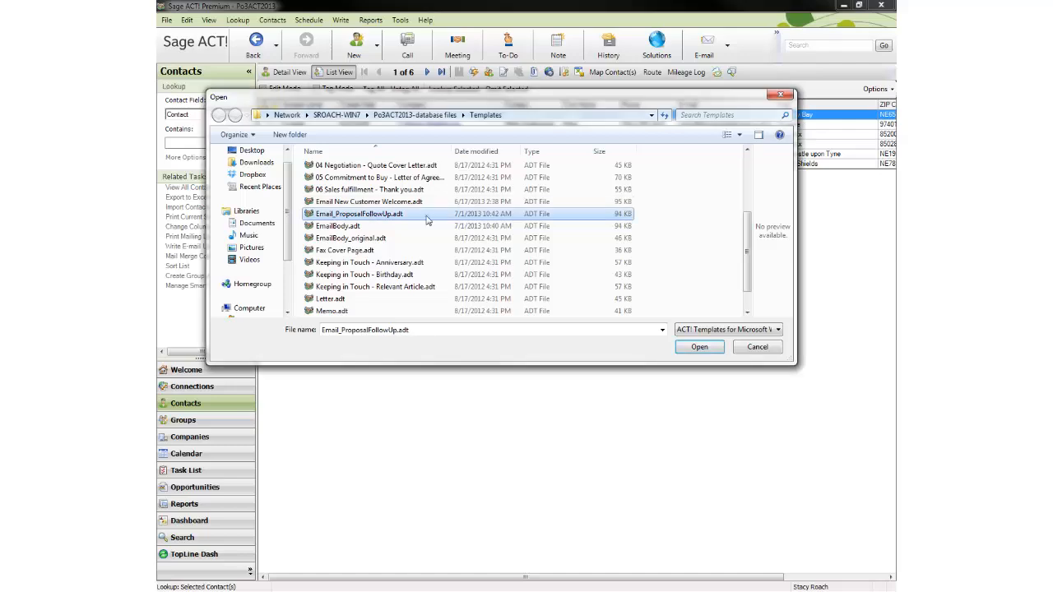
pyautogui.click(699, 348)
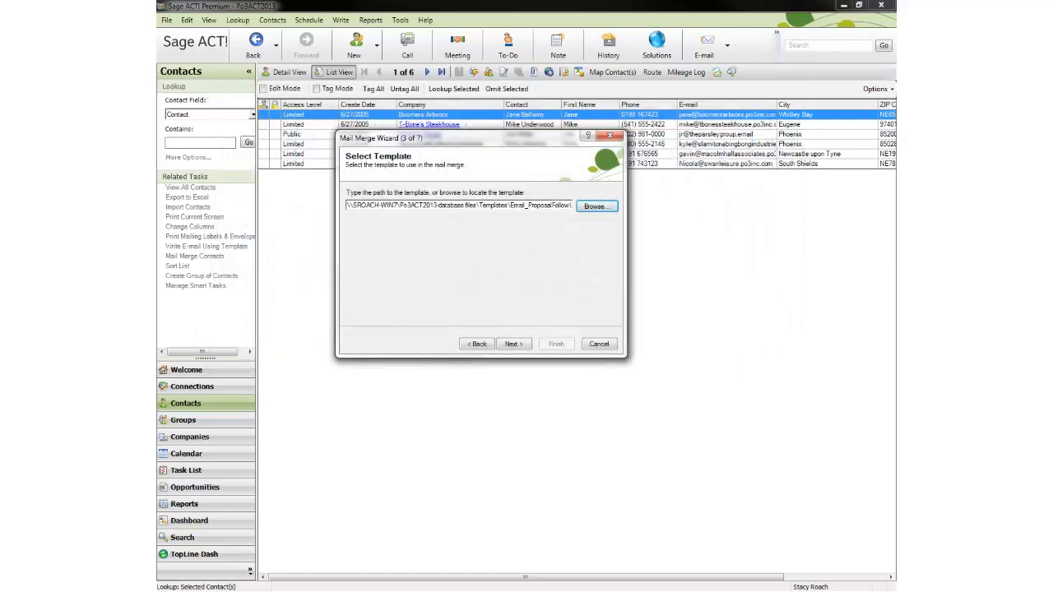
pyautogui.click(515, 344)
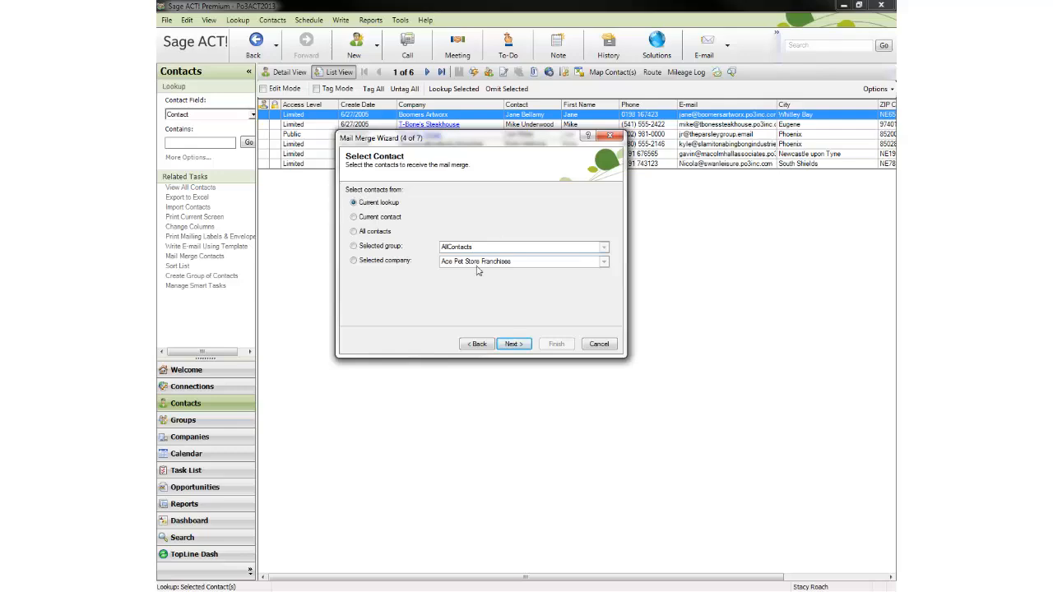
pyautogui.click(516, 346)
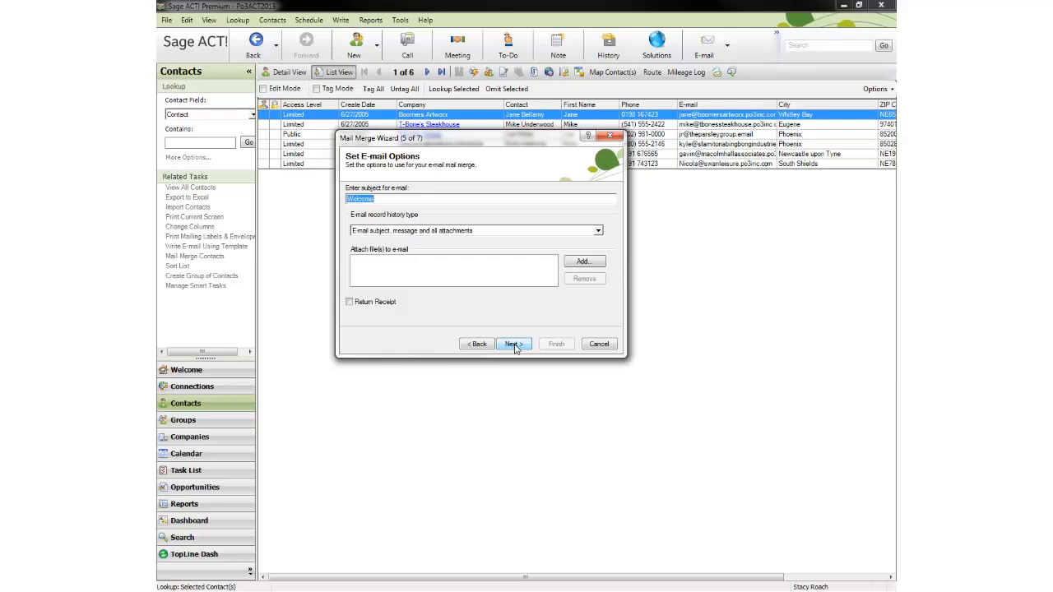
# Step: Set the e-mail subject to "Proposal Follow Up" and the record history type to E-mail subject, message and all attachments
pyautogui.press('Delete')
pyautogui.write('Proposal Follow Up')
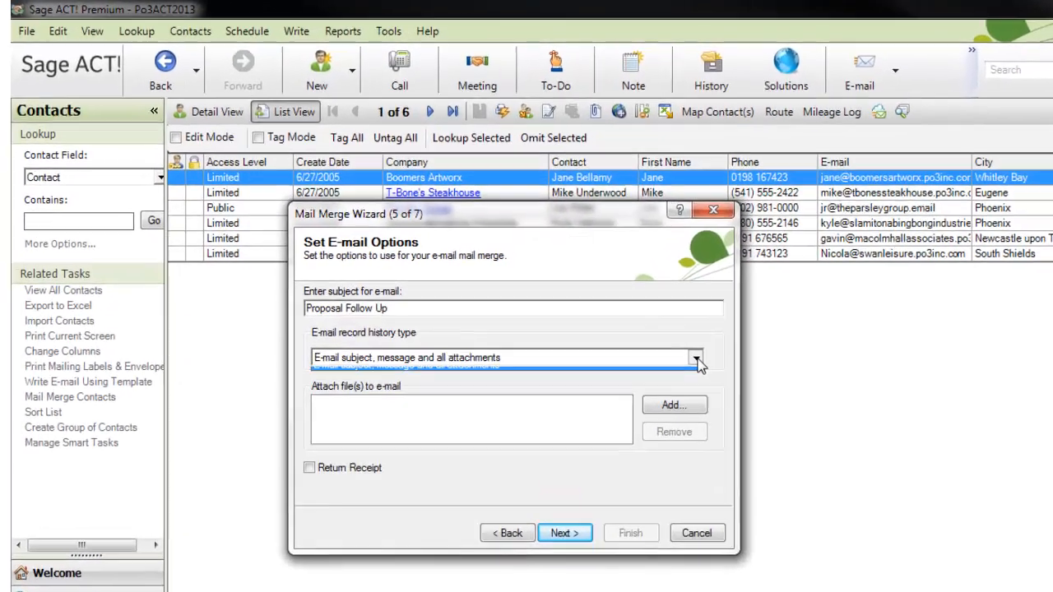
pyautogui.click(598, 230)
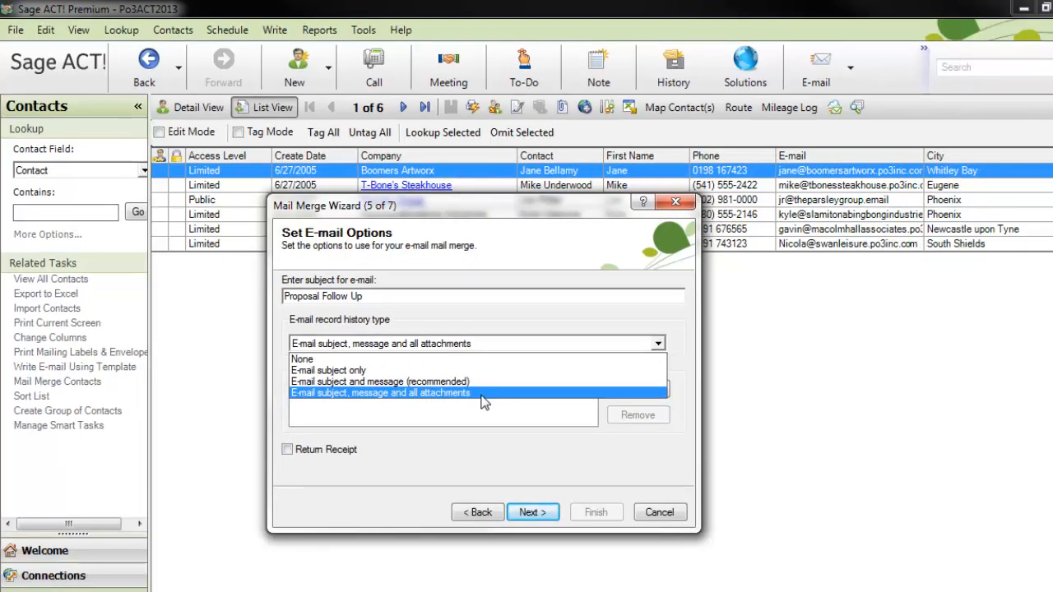
pyautogui.click(484, 393)
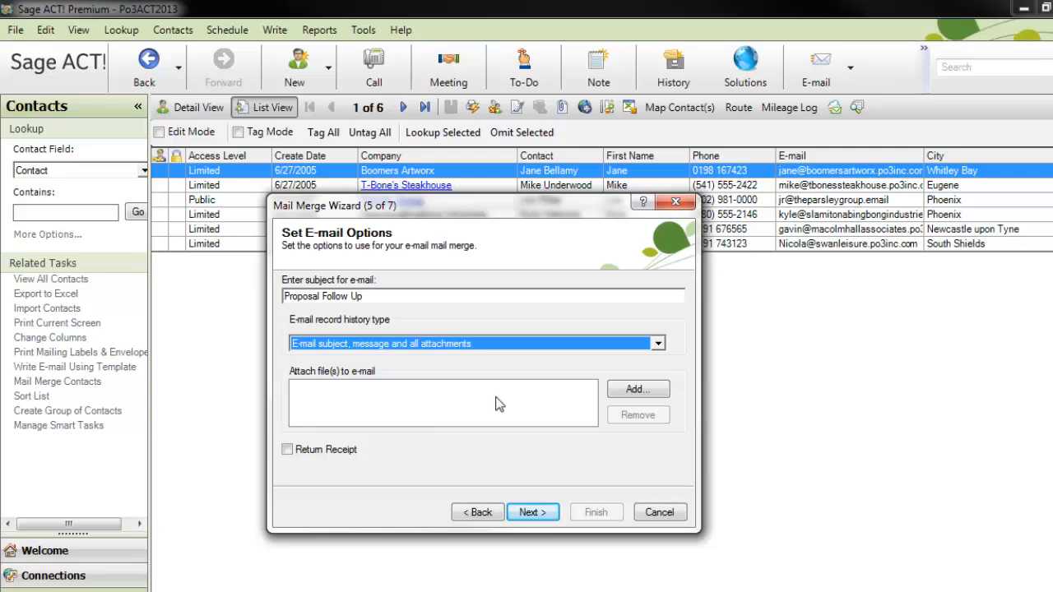
# Step: Keep the option that omits contacts with missing e-mail addresses and creates a lookup of them, and finish the mail merge
pyautogui.click(533, 514)
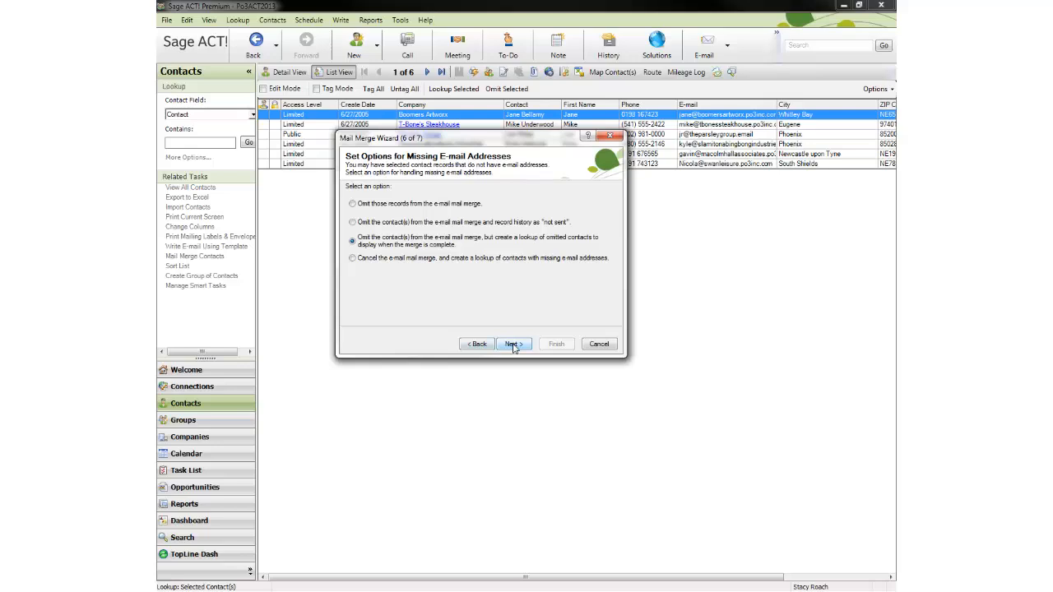
pyautogui.click(513, 344)
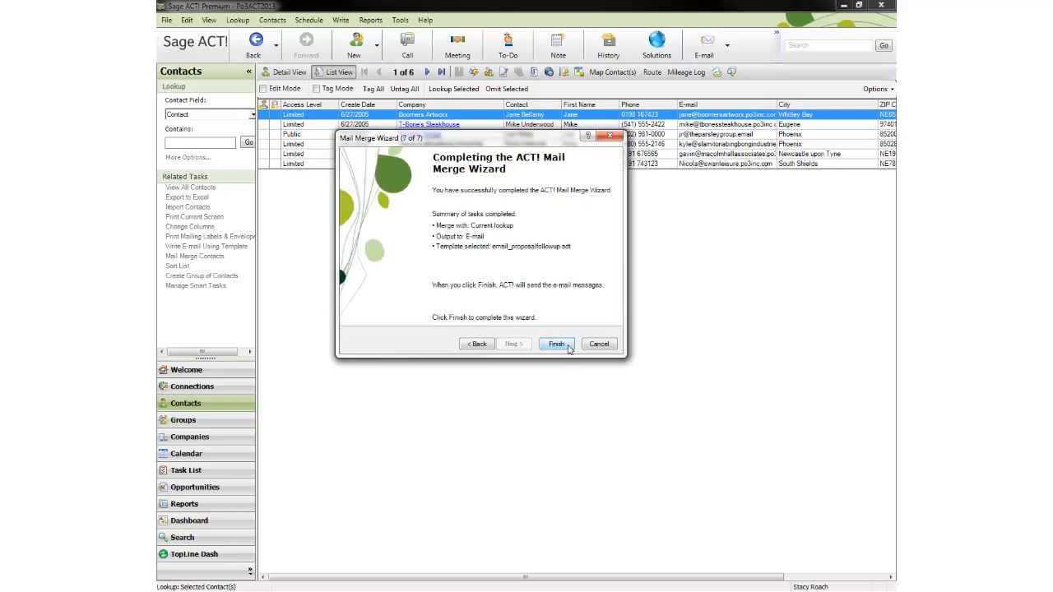
pyautogui.click(557, 344)
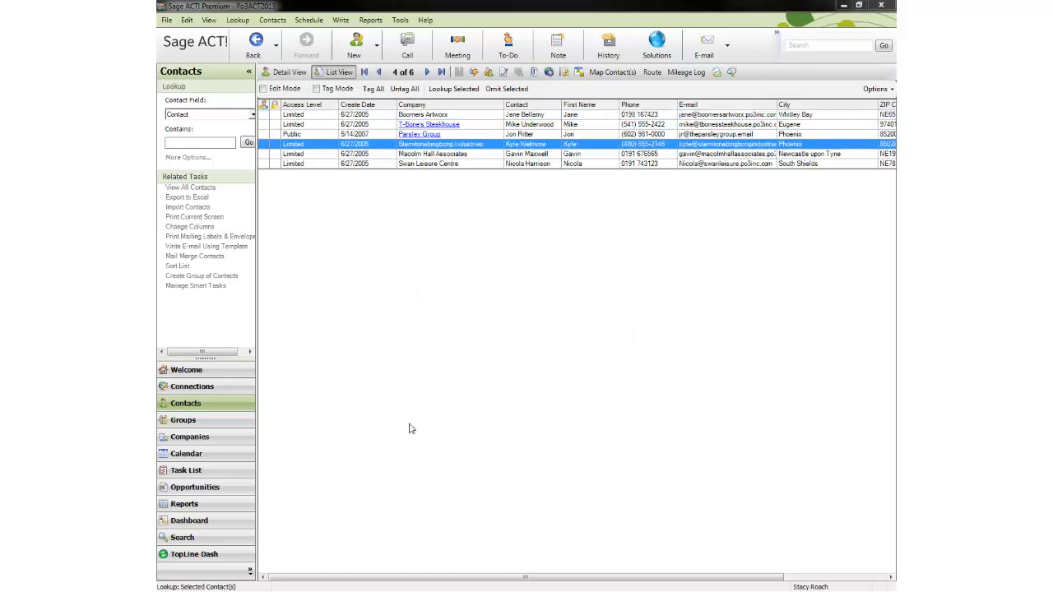
# Step: View the sent message attached to the Slamitonabingbong Industries contact's 7/1/2013 Proposal Follow Up history entry, close it, and return to the task list
pyautogui.doubleClick(548, 147)
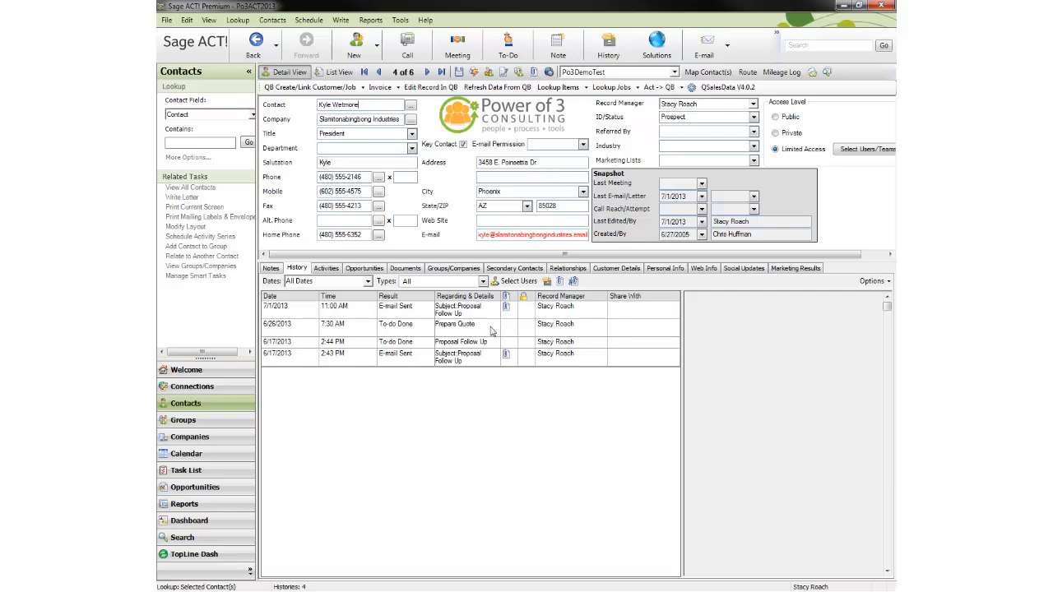
pyautogui.click(387, 311)
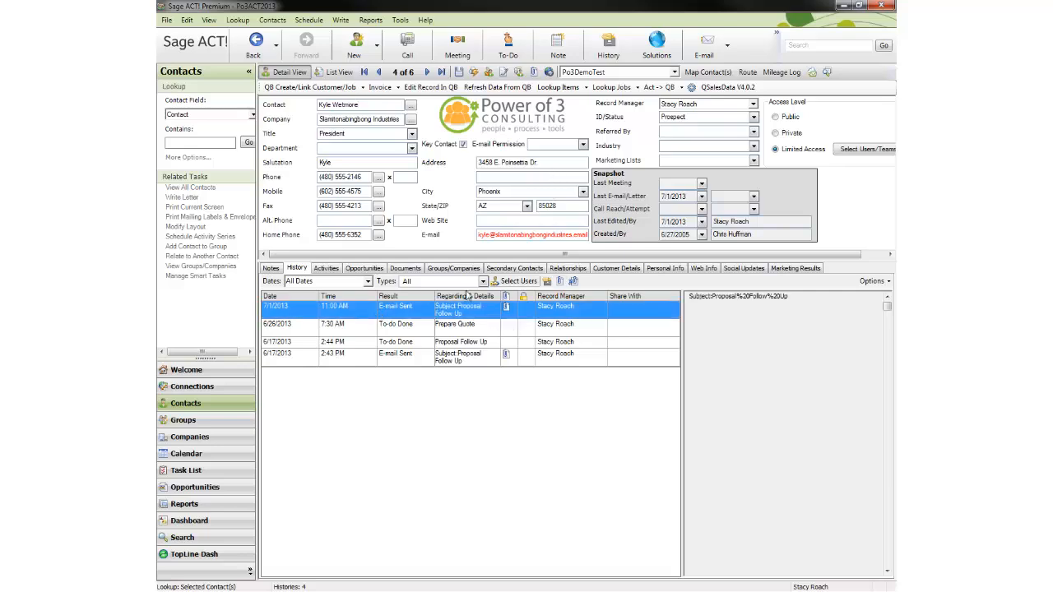
pyautogui.click(508, 307)
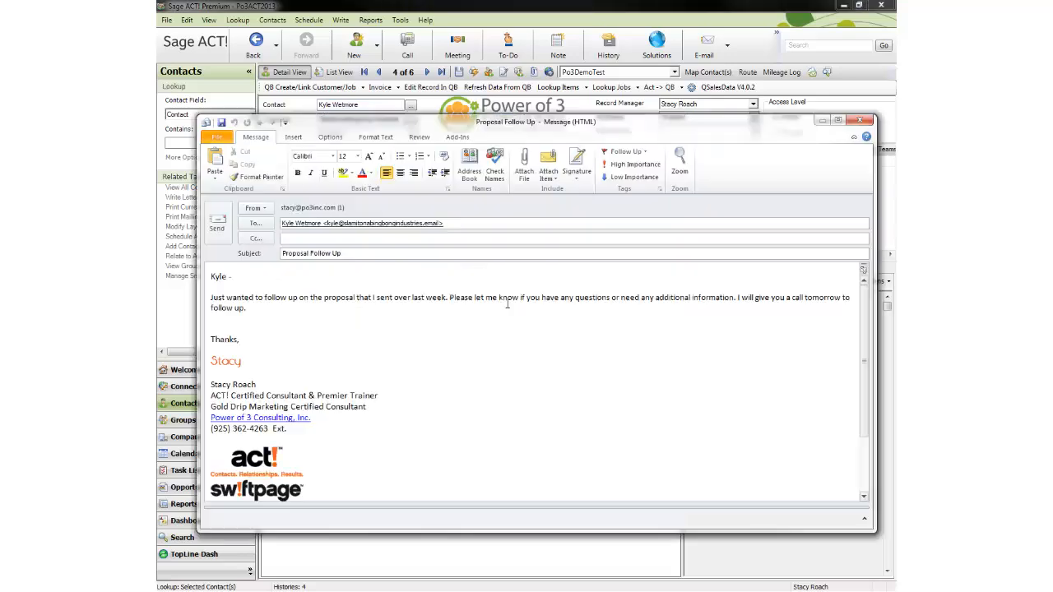
pyautogui.moveTo(210, 280); pyautogui.dragTo(241, 279)
pyautogui.click(249, 307)
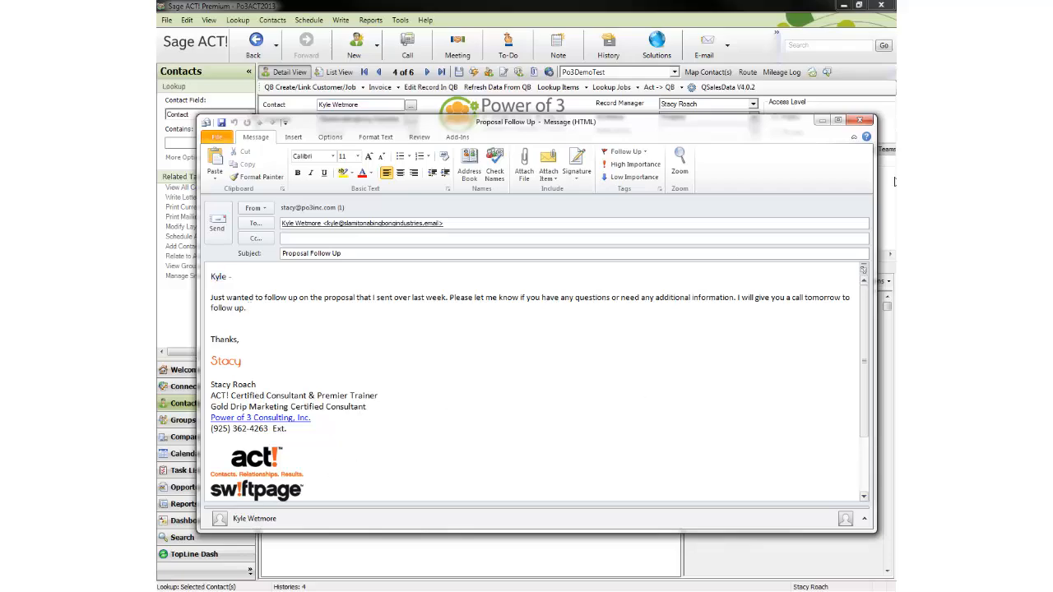
pyautogui.click(861, 121)
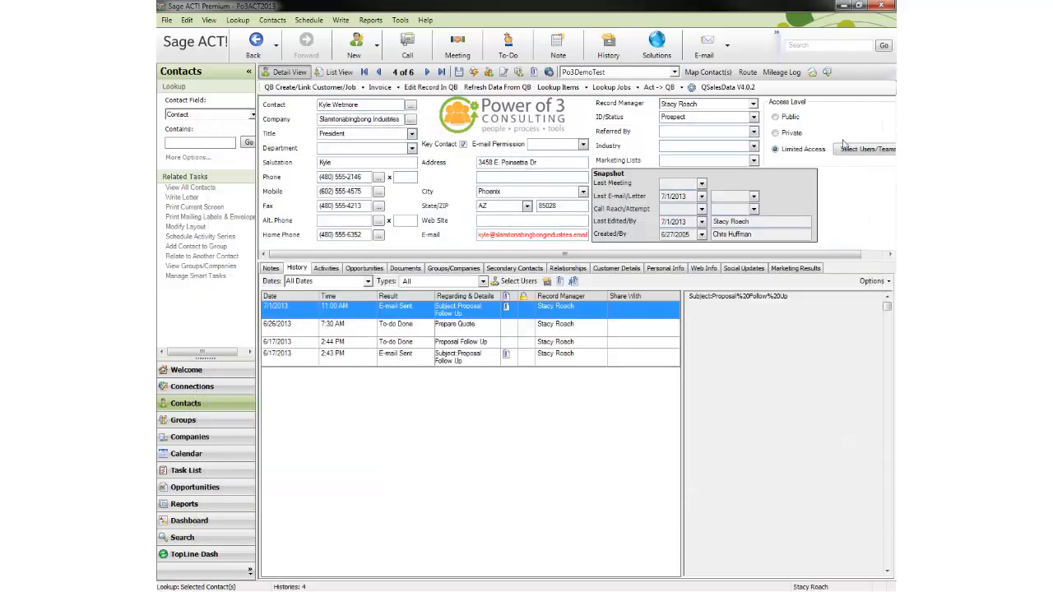
pyautogui.click(163, 470)
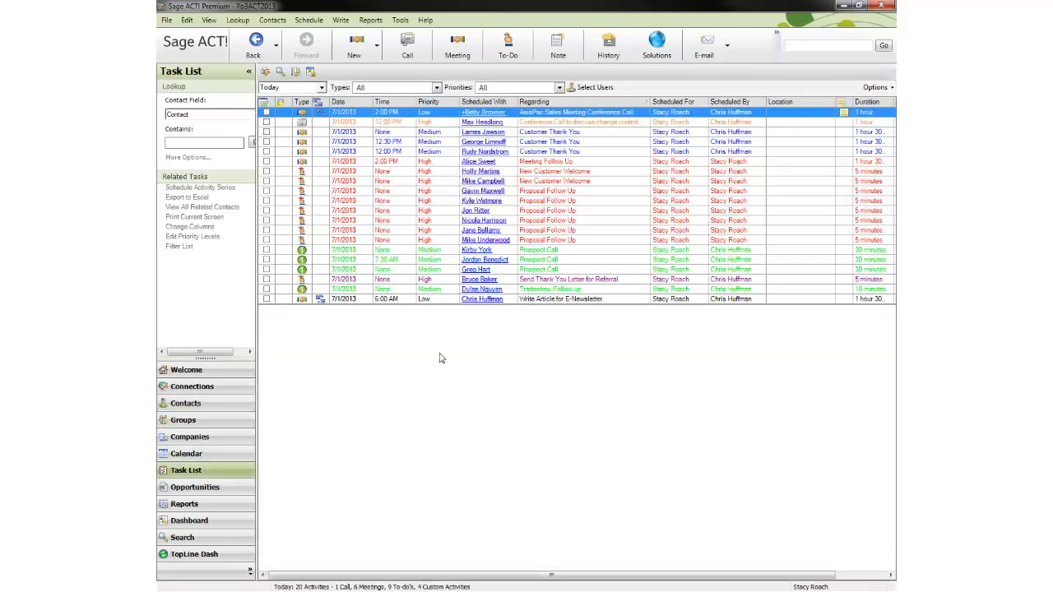
pyautogui.click(584, 194)
pyautogui.keyDown('shift'); pyautogui.click(577, 241); pyautogui.keyUp('shift')
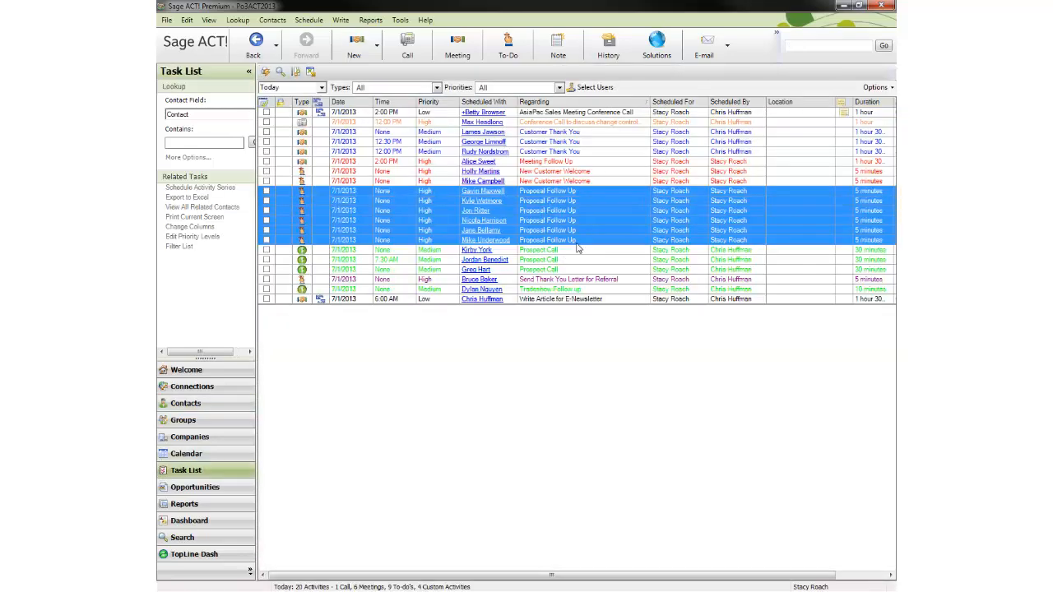
pyautogui.rightClick(565, 234)
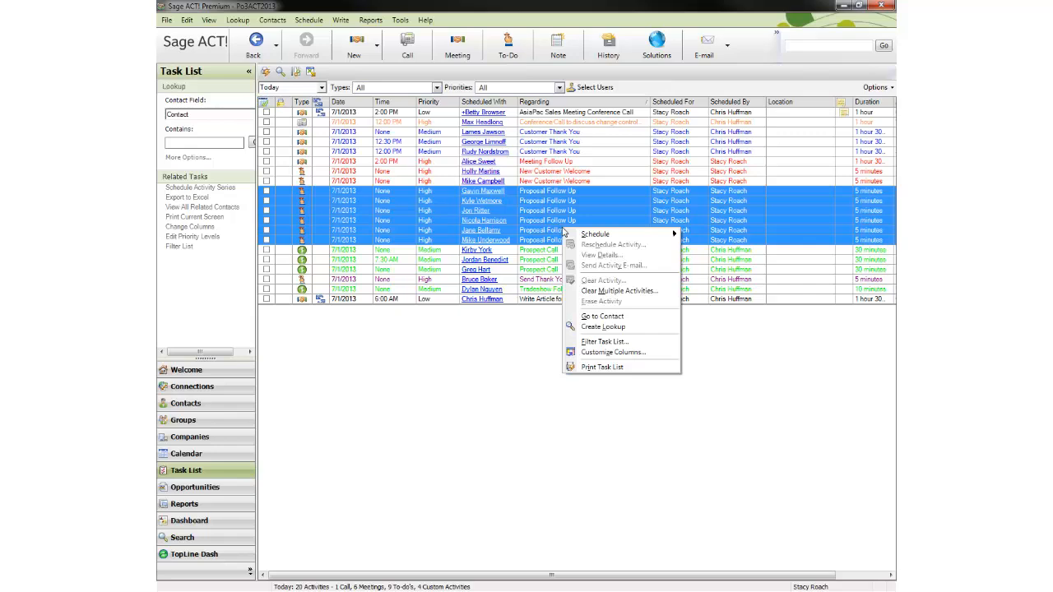
pyautogui.click(555, 192)
# Step: Clear all of today's Proposal Follow Up tasks together as Completed, with the activity details added to history
pyautogui.click(555, 192)
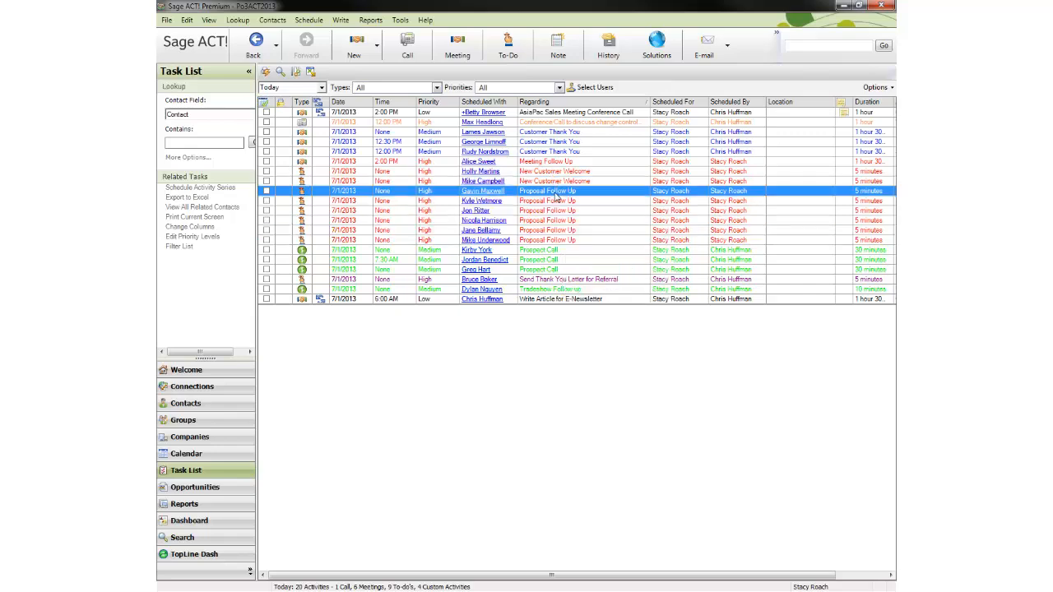
pyautogui.keyDown('shift'); pyautogui.click(564, 241); pyautogui.keyUp('shift')
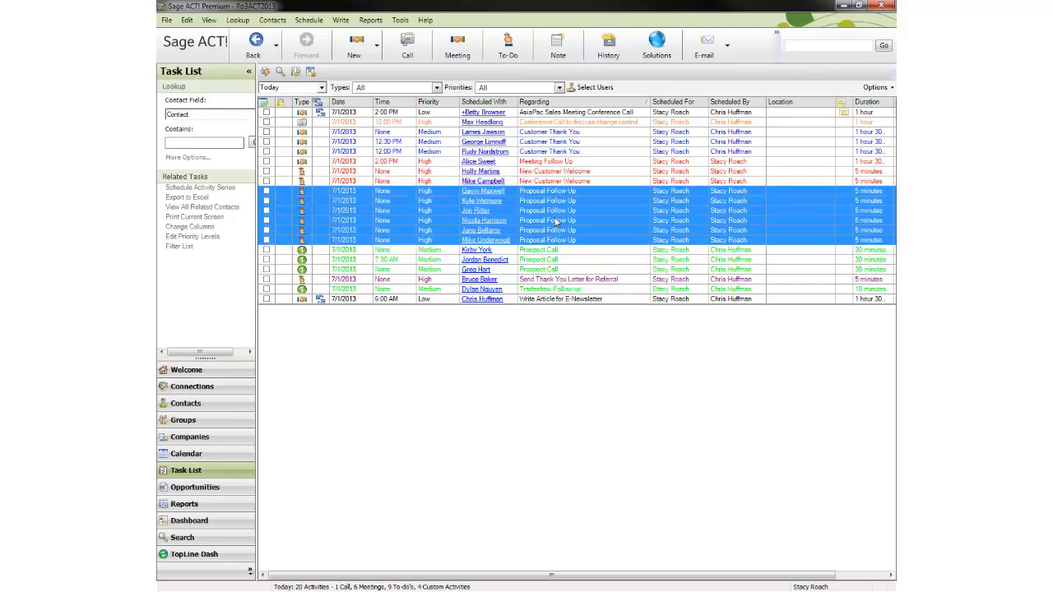
pyautogui.rightClick(556, 220)
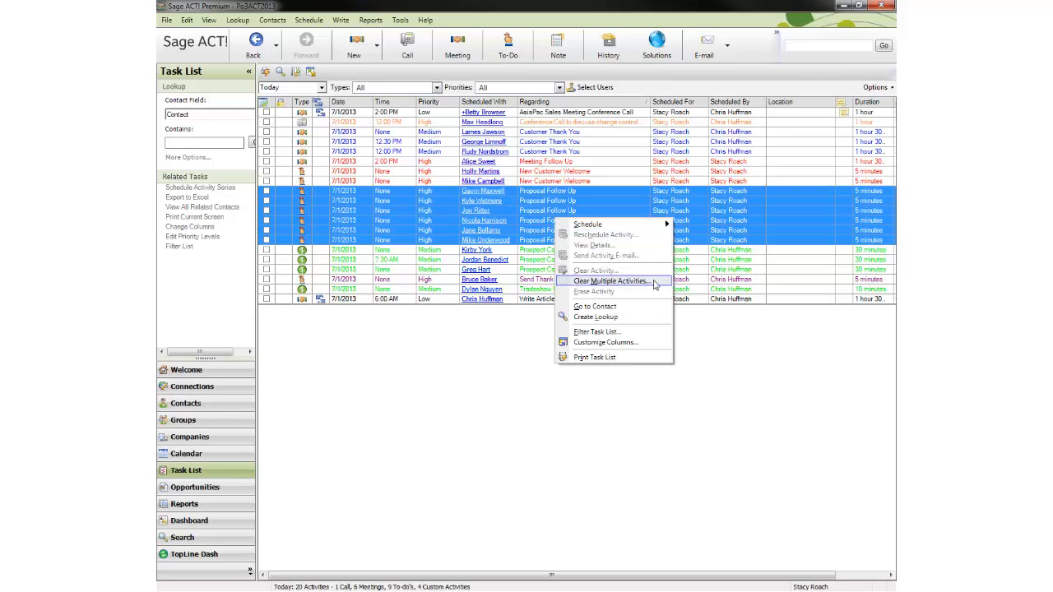
pyautogui.click(656, 283)
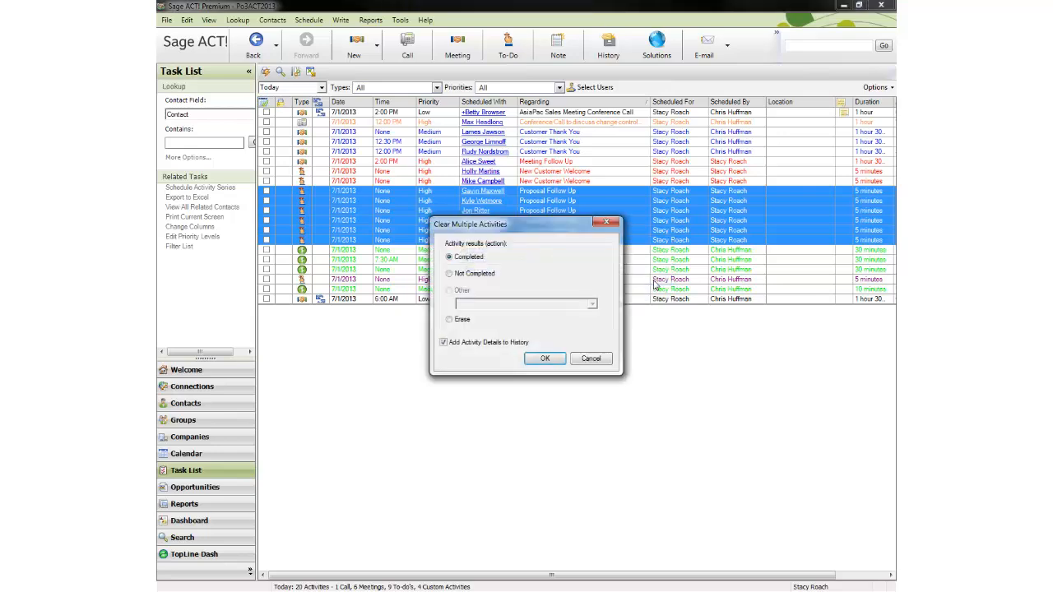
pyautogui.click(533, 365)
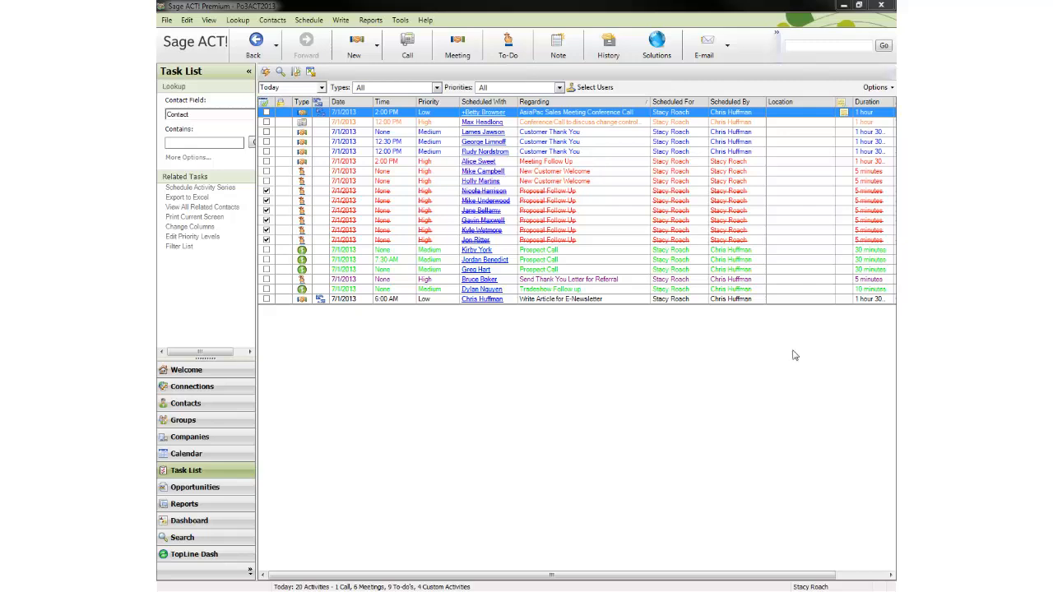
# Step: Create a lookup of the contacts on today's two New Customer Welcome tasks
pyautogui.click(626, 174)
pyautogui.keyDown('shift'); pyautogui.click(622, 182); pyautogui.keyUp('shift')
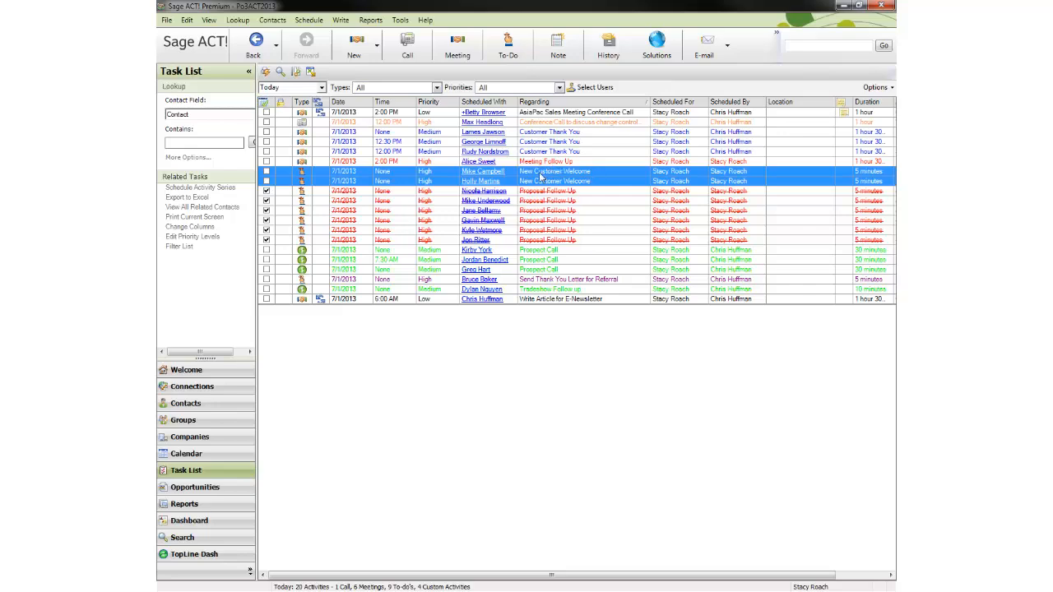
pyautogui.rightClick(560, 186)
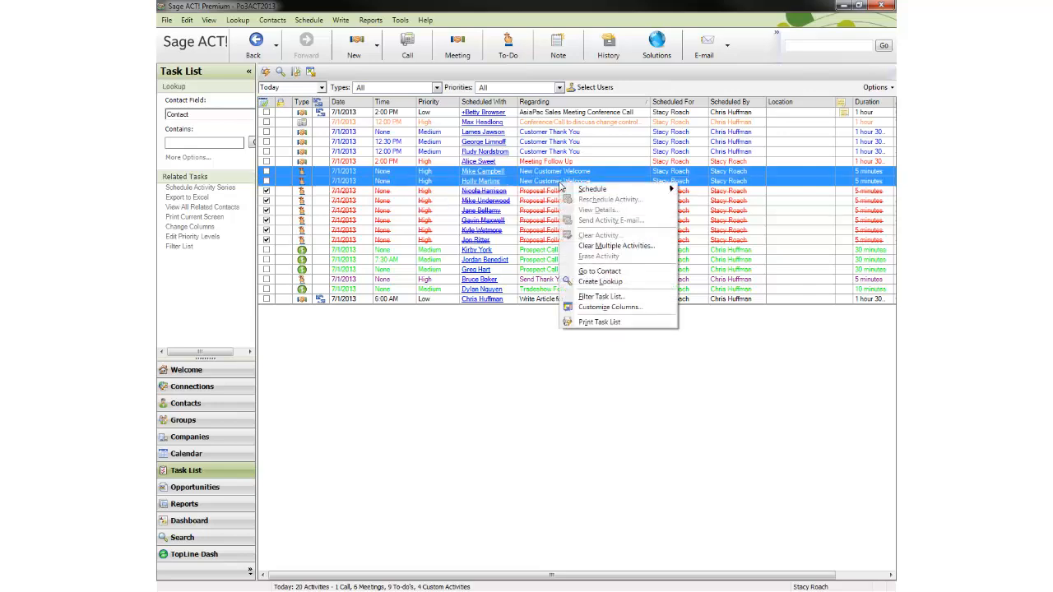
pyautogui.click(590, 274)
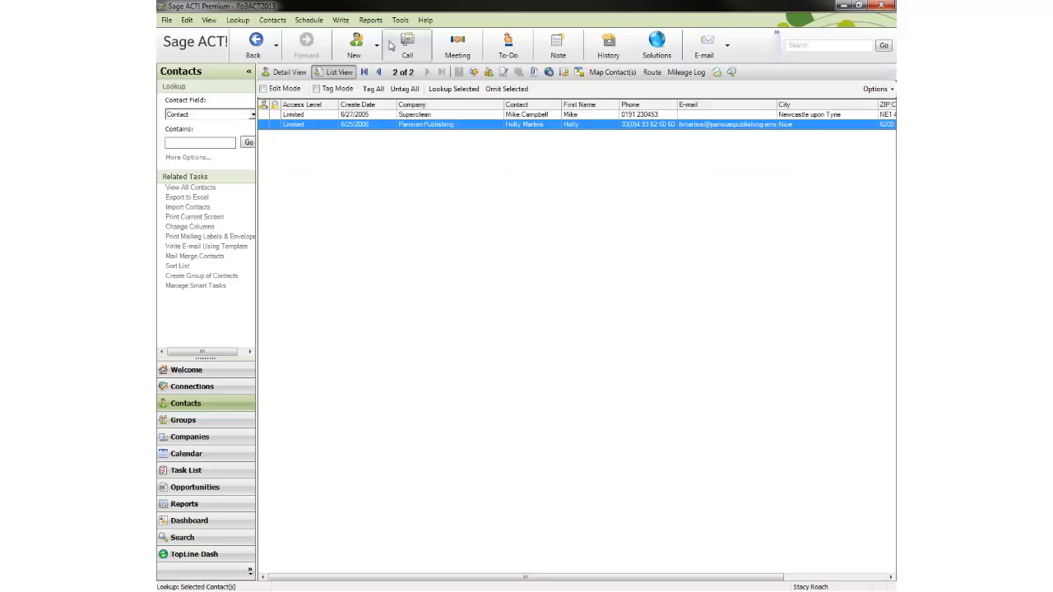
# Step: Start a mail merge for the looked-up contacts with E-mail as the output
pyautogui.click(341, 20)
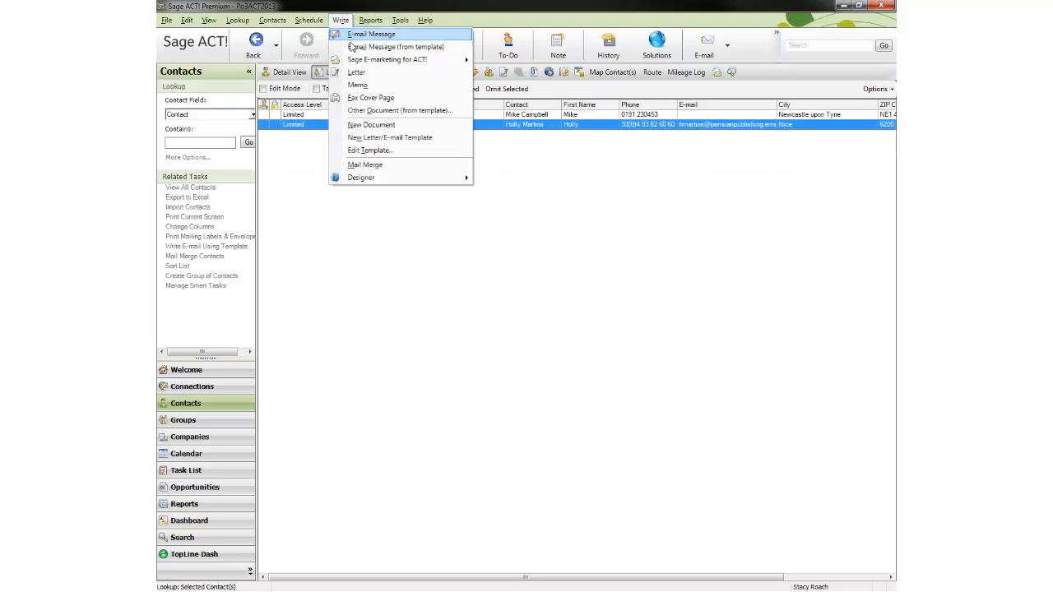
pyautogui.click(381, 167)
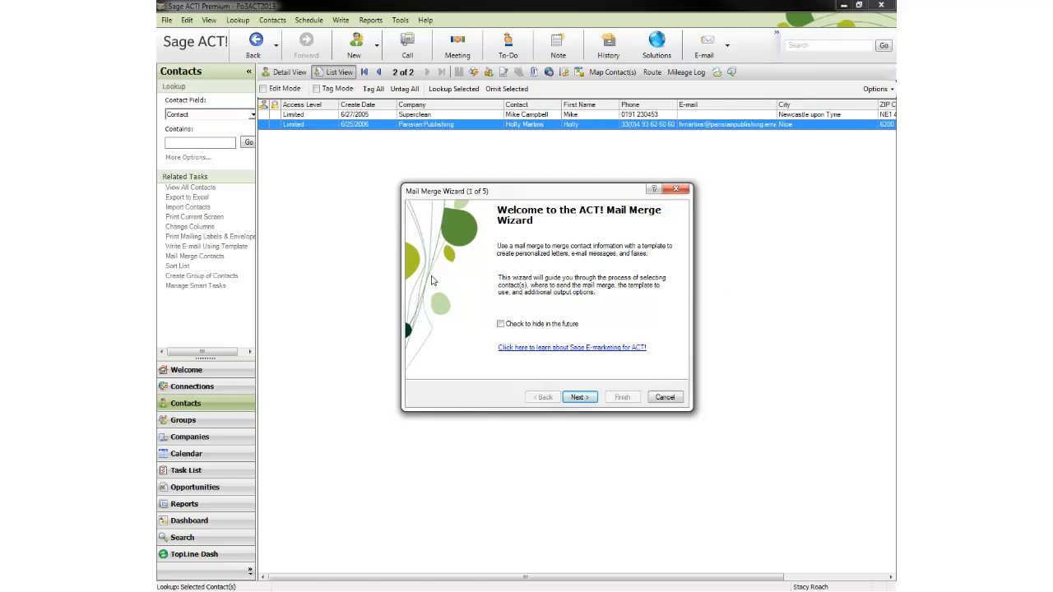
pyautogui.click(578, 397)
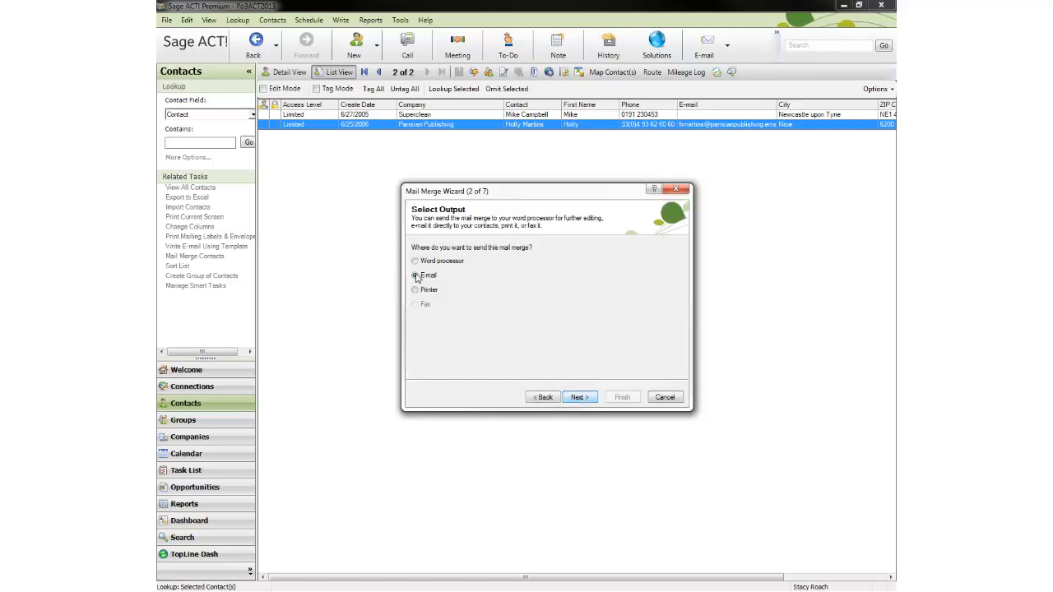
pyautogui.click(580, 398)
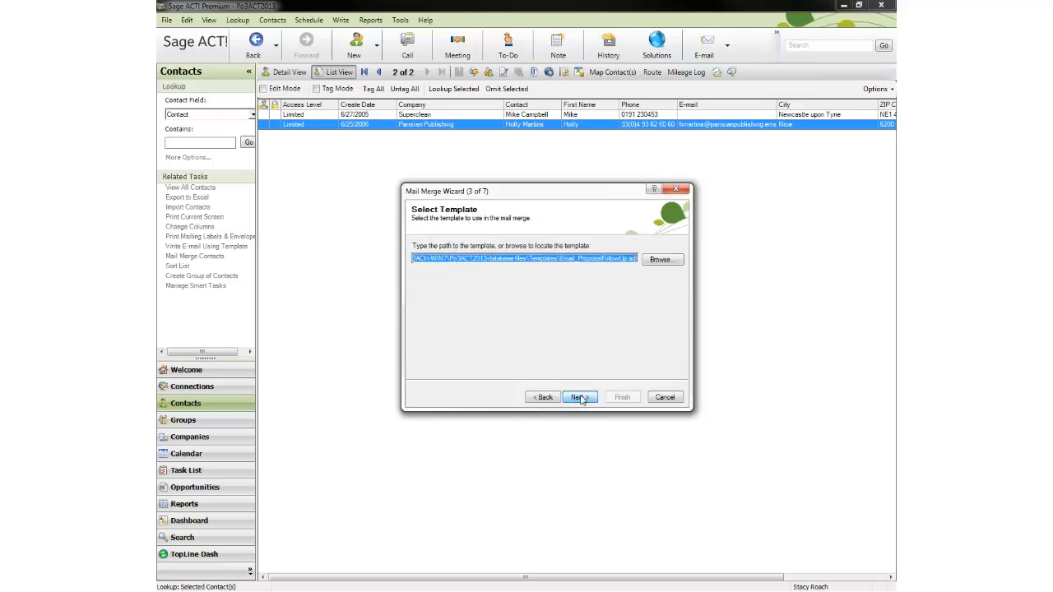
# Step: Choose Email New Customer Welcome.adt from the Templates folder as the mail merge template
pyautogui.click(661, 260)
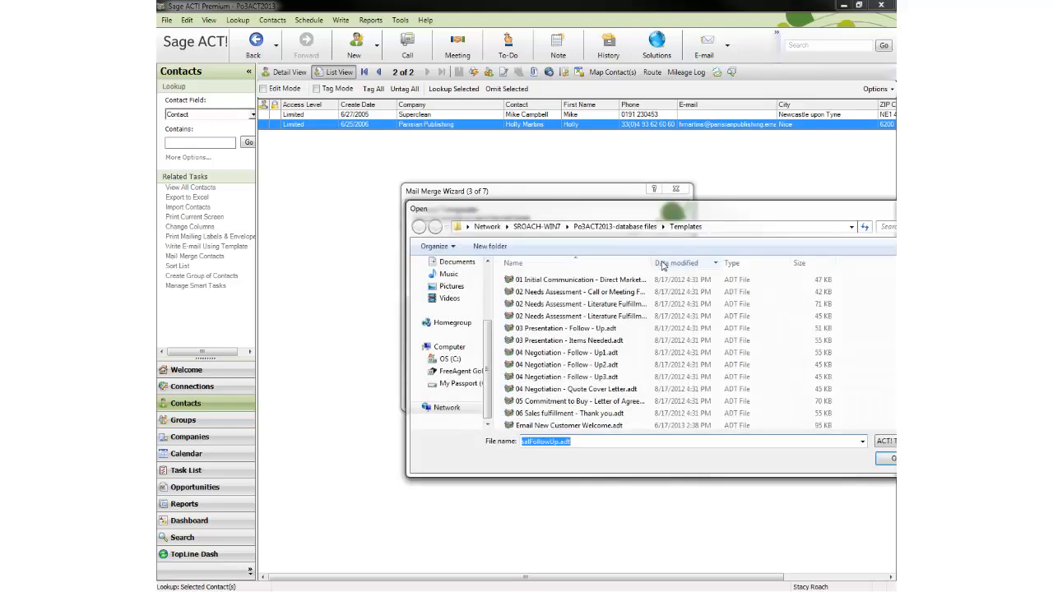
pyautogui.click(609, 414)
pyautogui.scroll(-1, 609, 414)
pyautogui.click(609, 399)
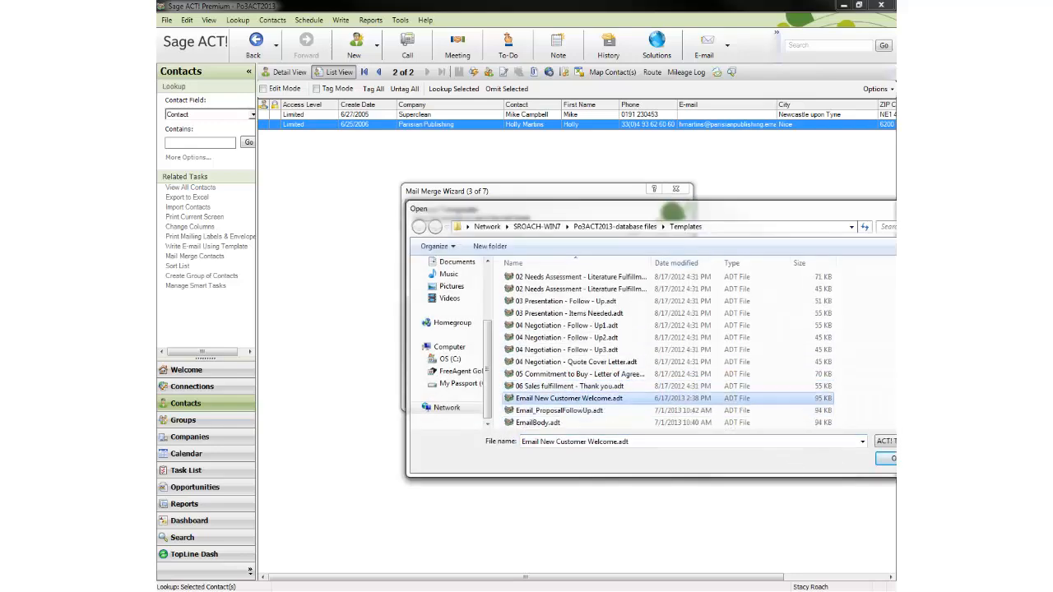
pyautogui.moveTo(740, 209); pyautogui.dragTo(557, 120)
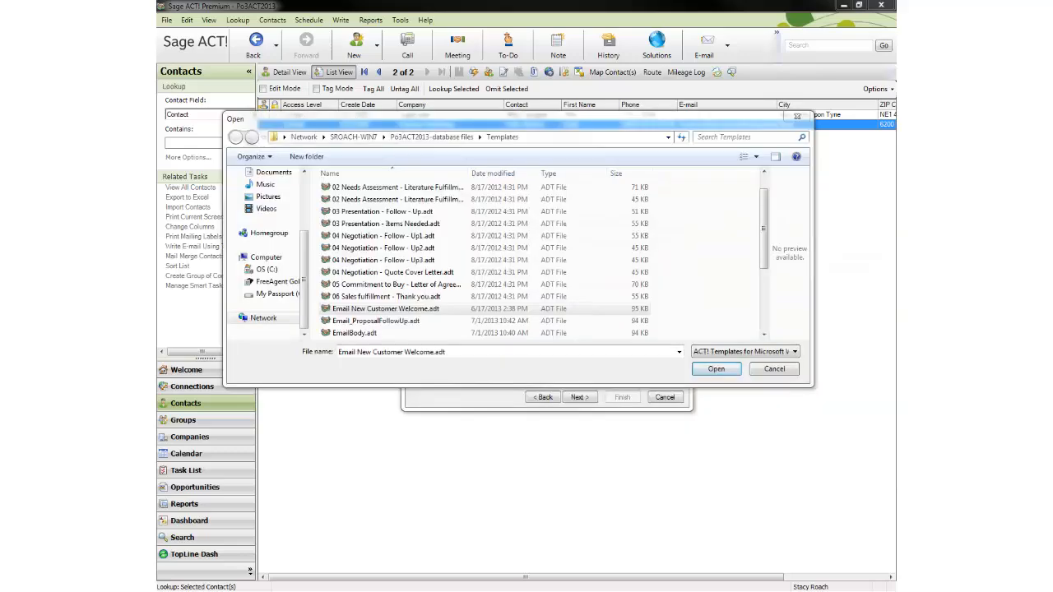
pyautogui.click(397, 310)
pyautogui.click(715, 369)
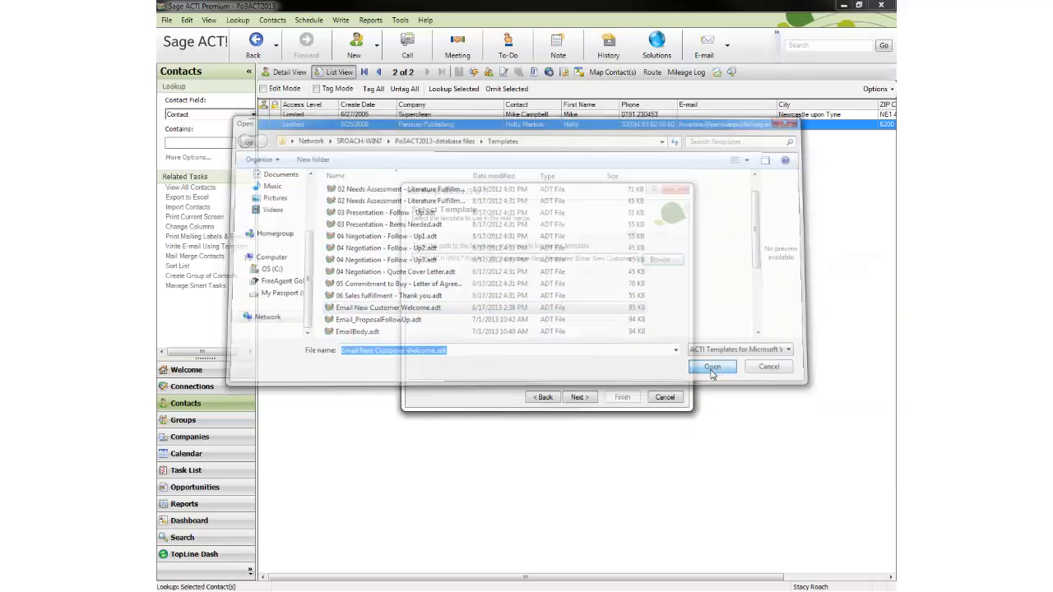
pyautogui.click(581, 397)
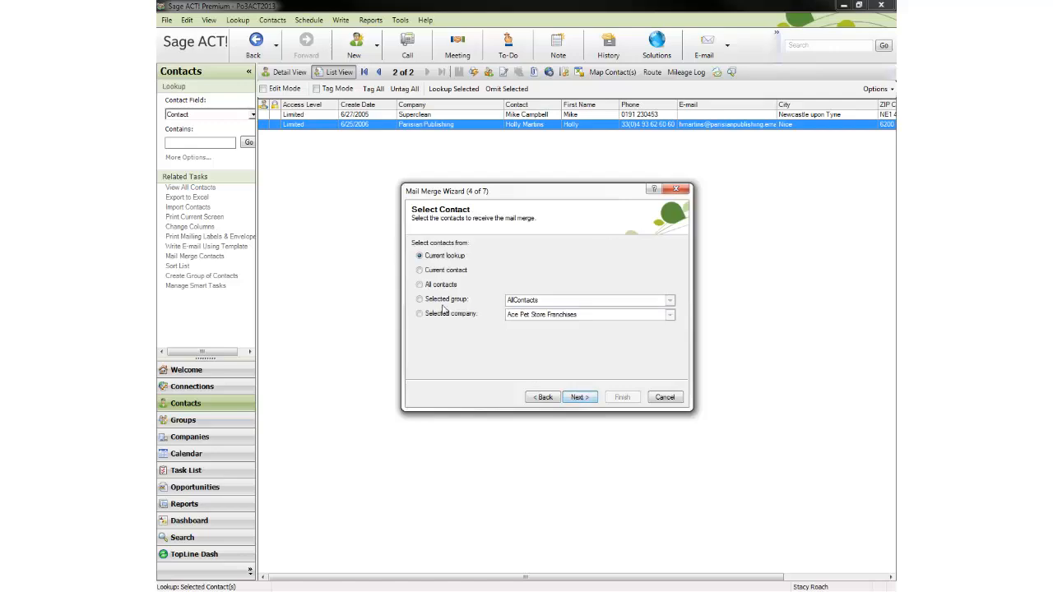
# Step: Keep the current lookup as the recipients and set the e-mail subject to "Welcome"
pyautogui.click(580, 397)
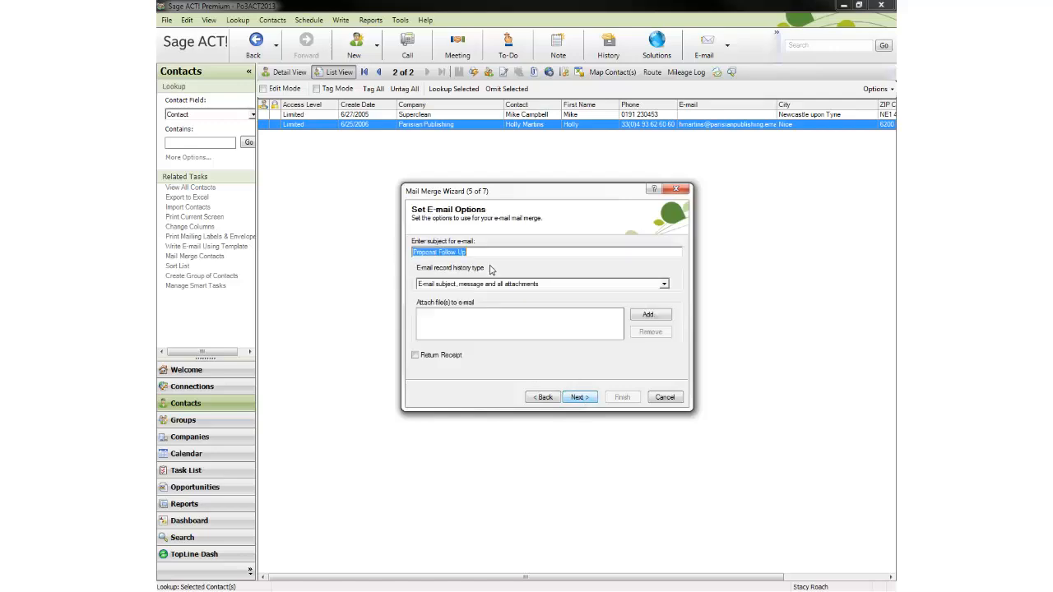
pyautogui.write('Welcome')
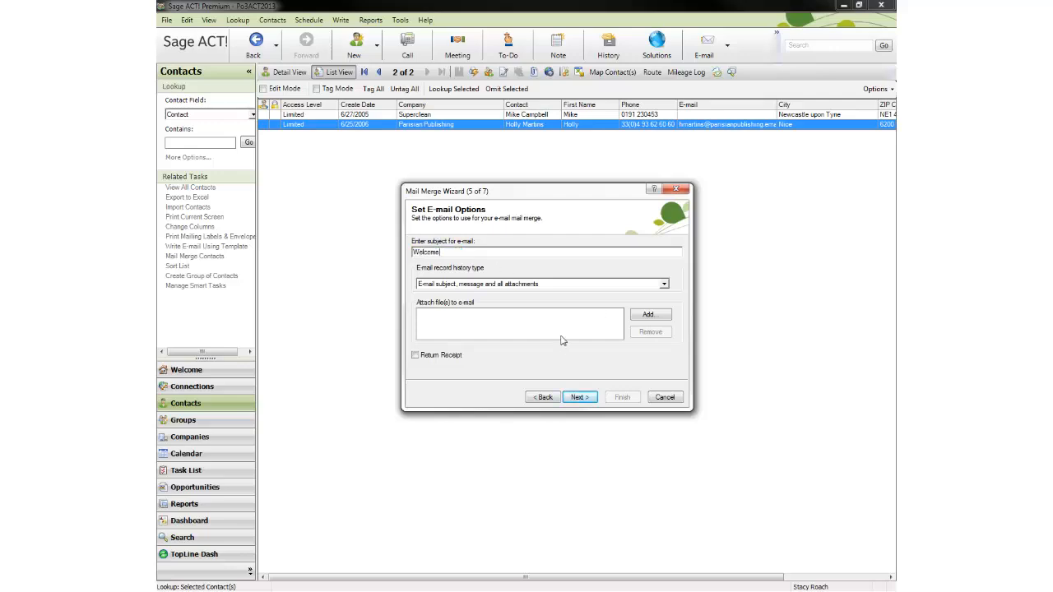
pyautogui.click(579, 398)
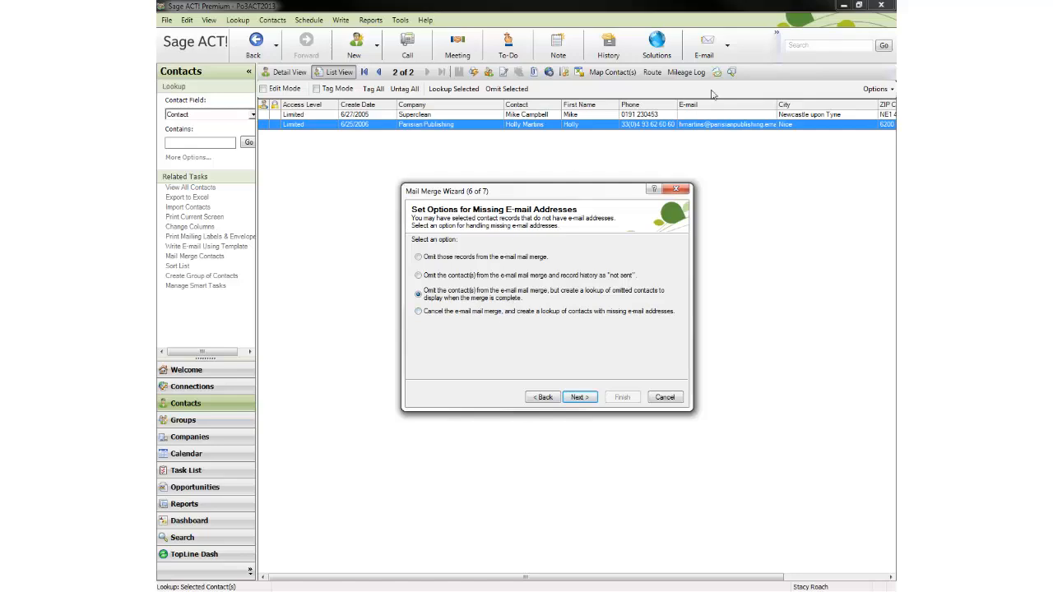
# Step: Finish the mail merge, omitting contacts with missing e-mail addresses into a lookup, and check the omitted Superclean contact's E-mail field
pyautogui.click(591, 405)
pyautogui.click(621, 398)
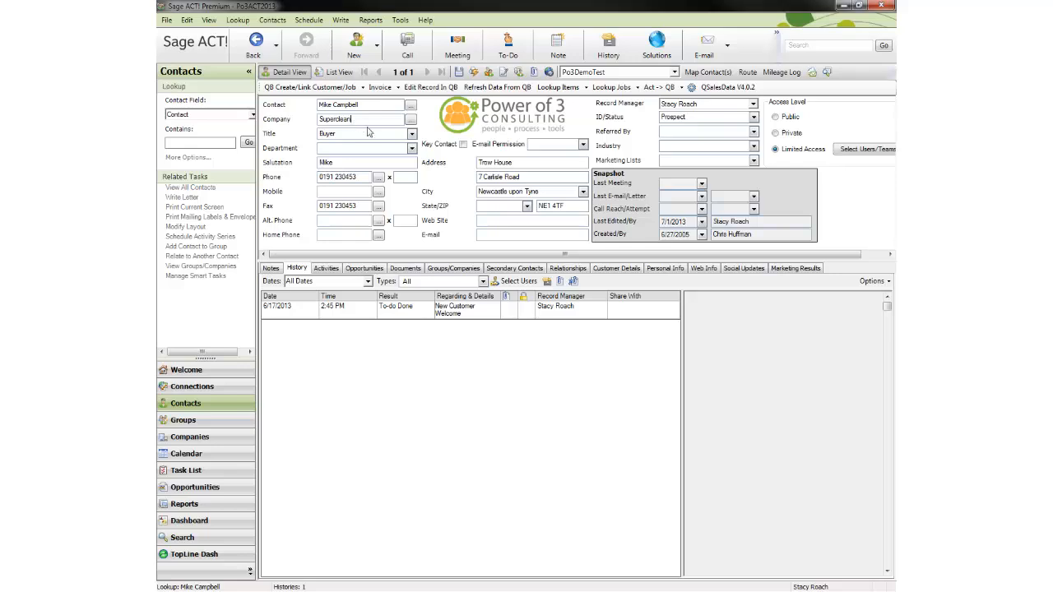
pyautogui.click(529, 220)
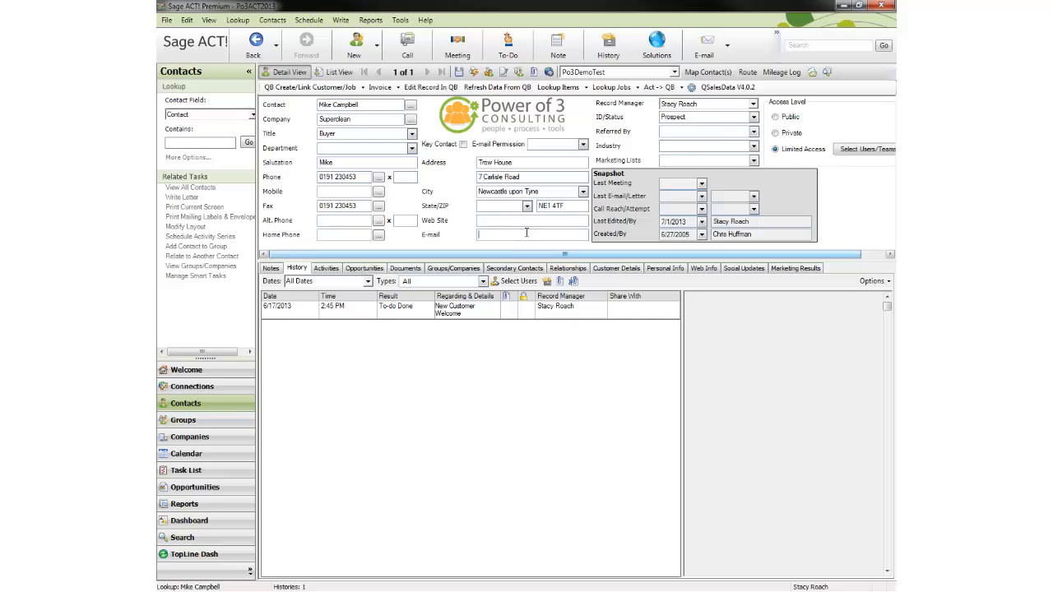
# Step: Return to the previous lookup and open the Parisian Publishing contact's record
pyautogui.click(245, 21)
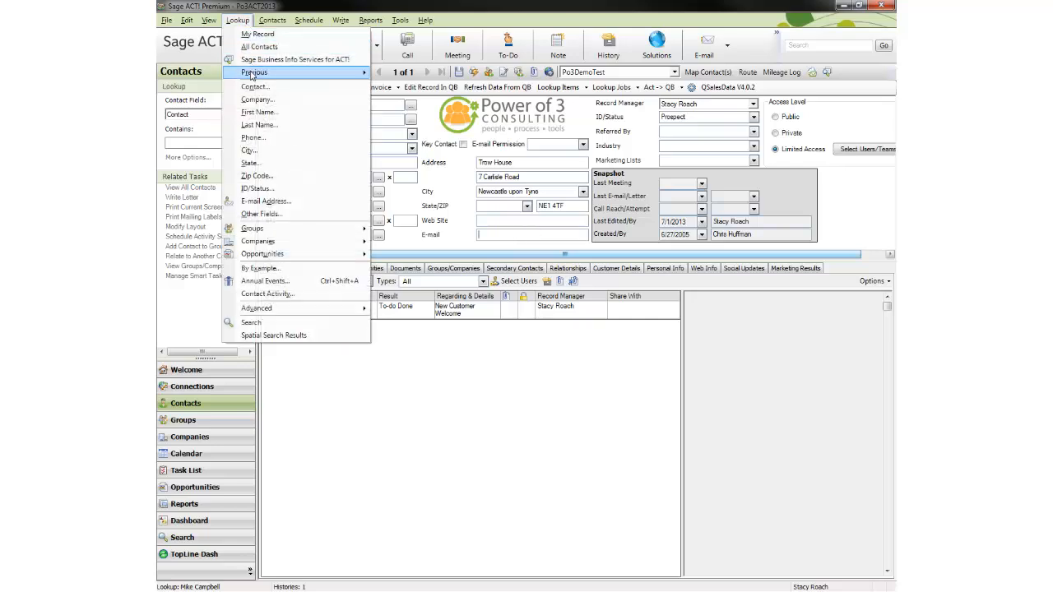
pyautogui.moveTo(255, 72)
pyautogui.click(416, 86)
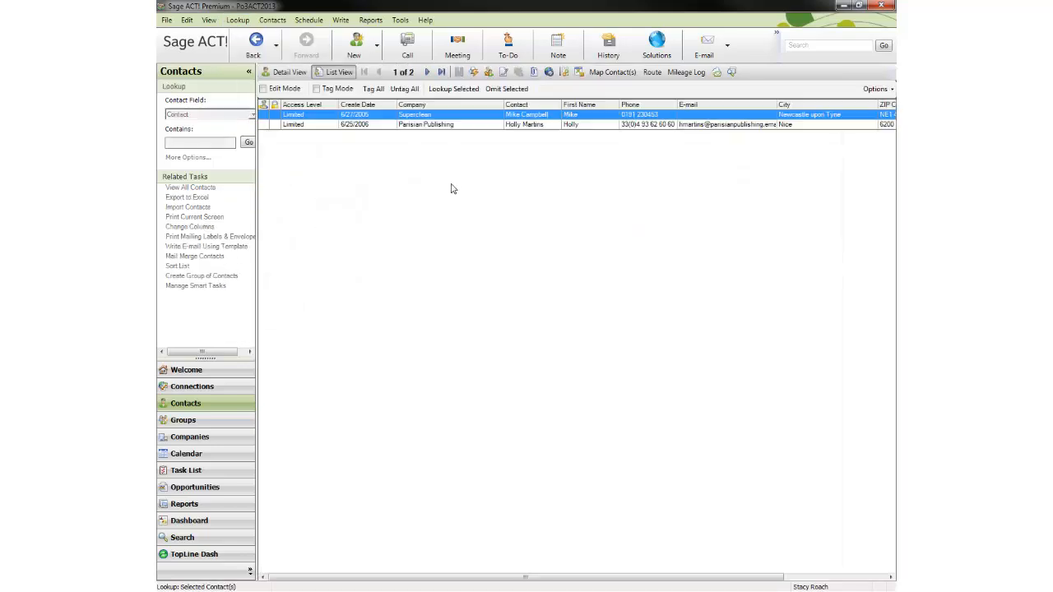
pyautogui.click(443, 126)
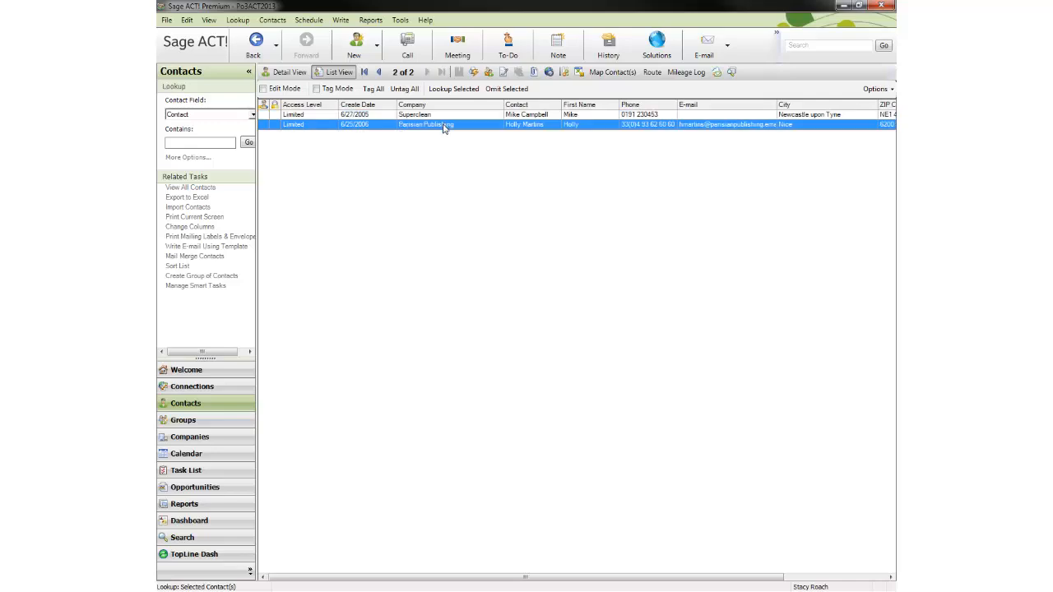
pyautogui.doubleClick(442, 125)
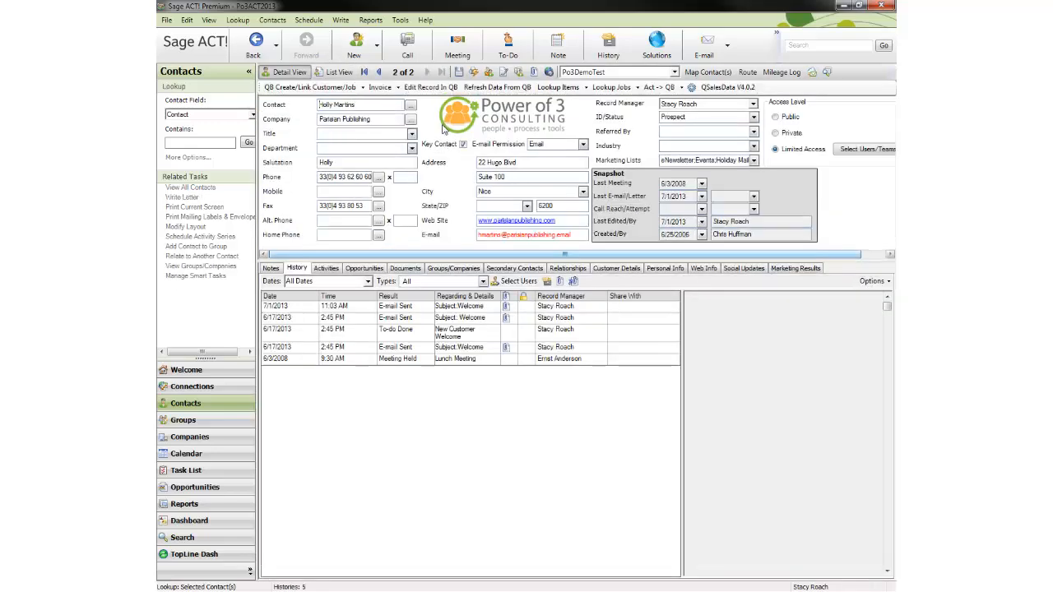
# Step: View the sent message attached to the contact's 7/1/2013 Welcome history entry, and return to the contact record
pyautogui.click(444, 307)
pyautogui.doubleClick(444, 306)
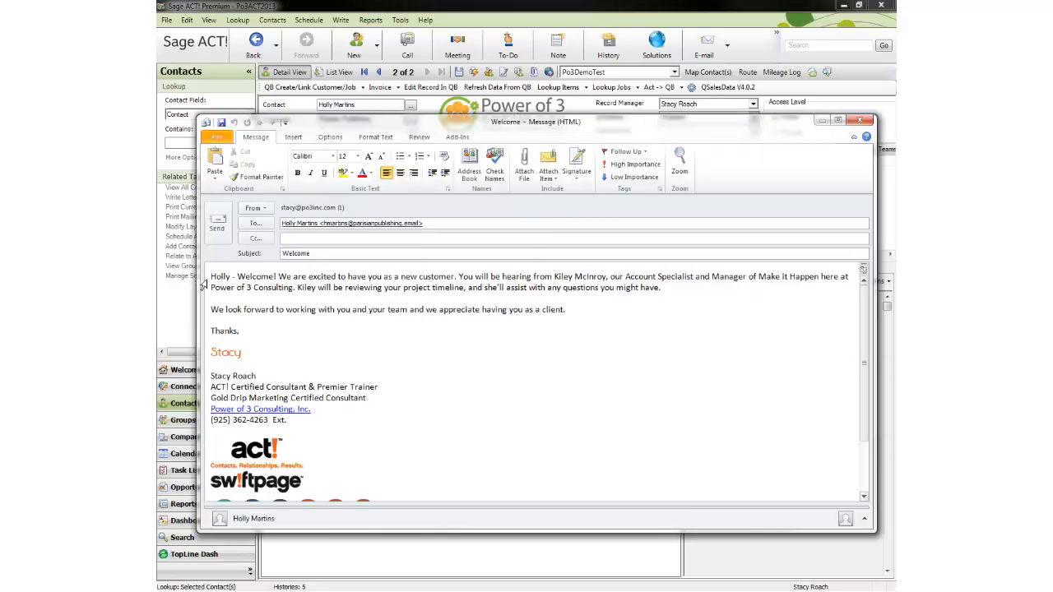
pyautogui.click(250, 277)
pyautogui.moveTo(447, 124); pyautogui.dragTo(425, 93)
pyautogui.click(531, 245)
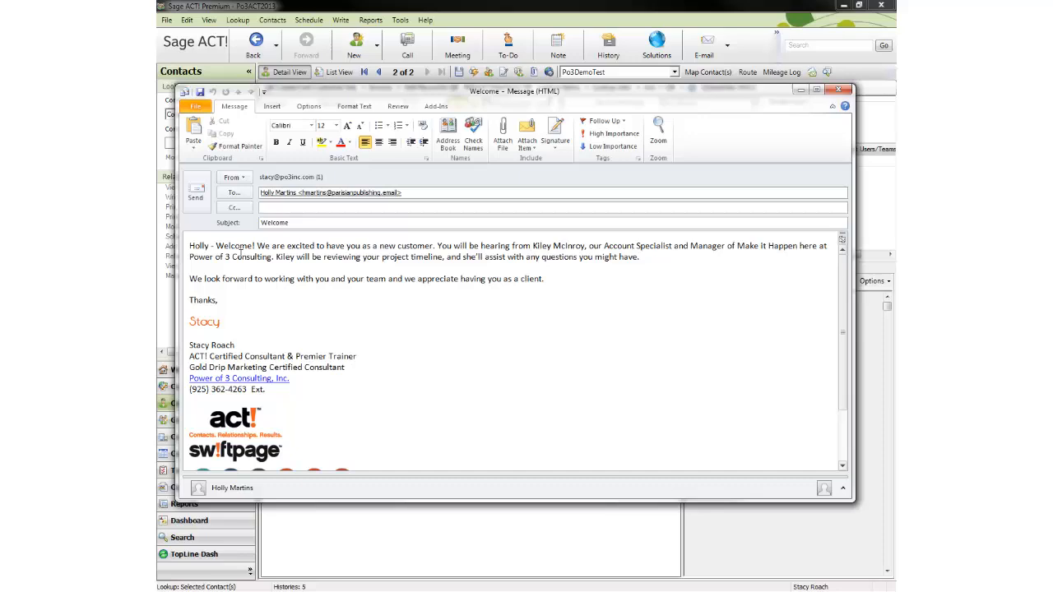
pyautogui.click(569, 274)
pyautogui.hotkey('alt', 'Tab')
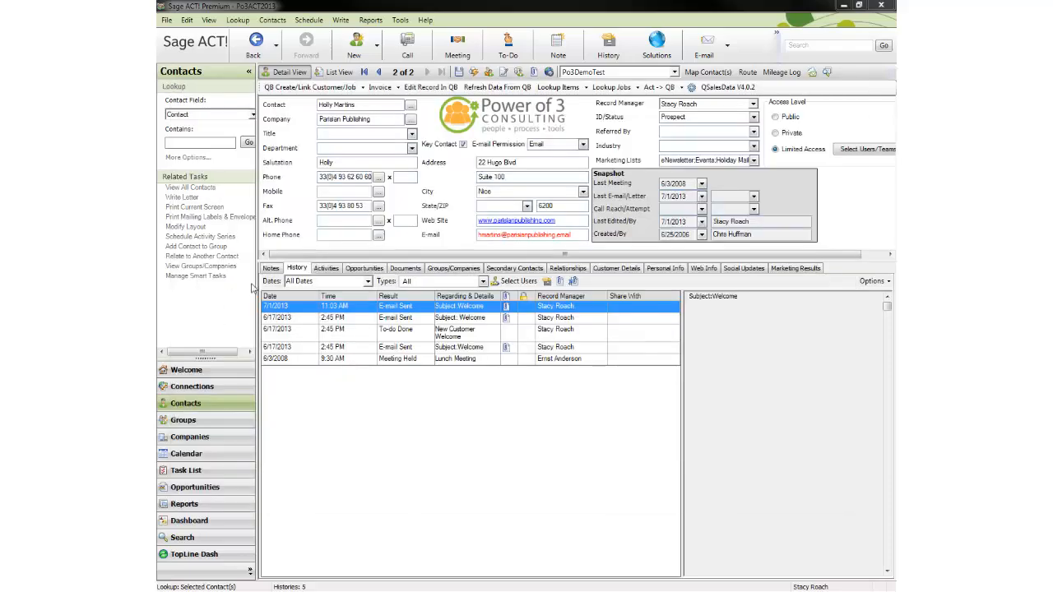
# Step: Clear the Parisian Publishing contact's New Customer Welcome task as To-do Done, with the activity details added to history
pyautogui.click(323, 270)
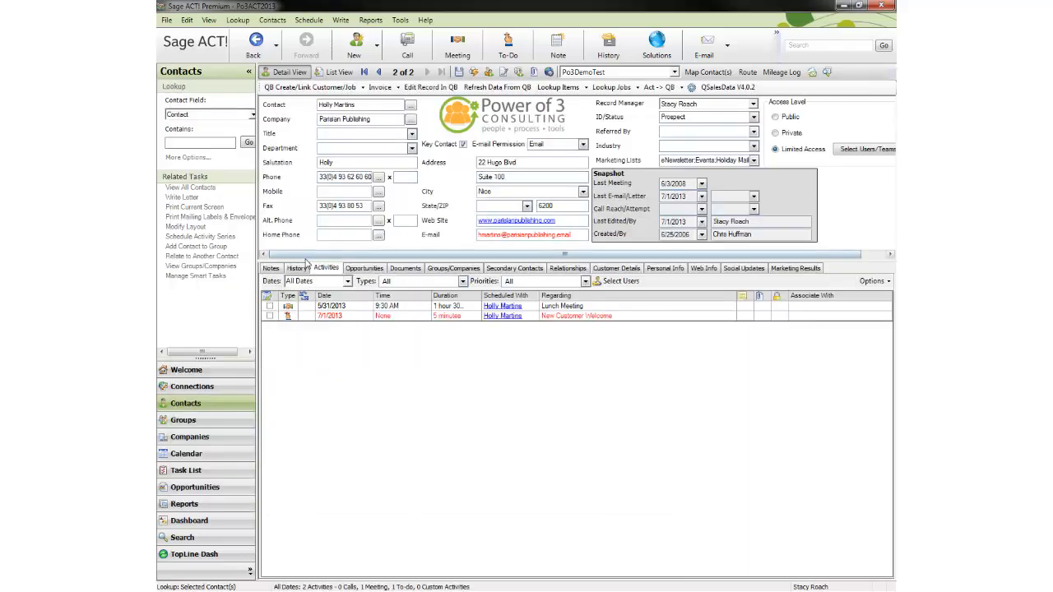
pyautogui.click(187, 470)
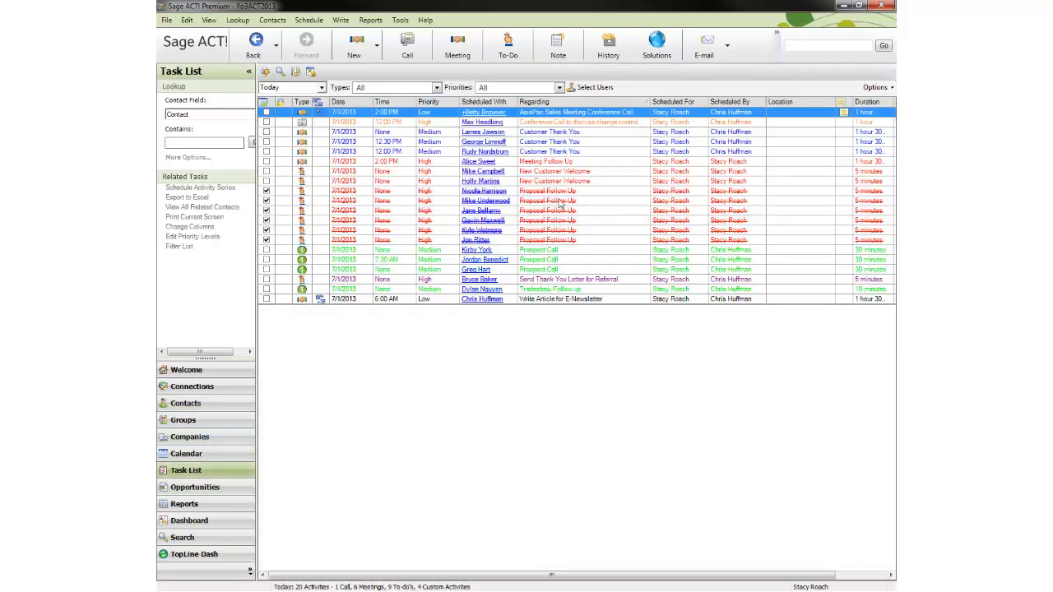
pyautogui.click(266, 184)
pyautogui.click(266, 182)
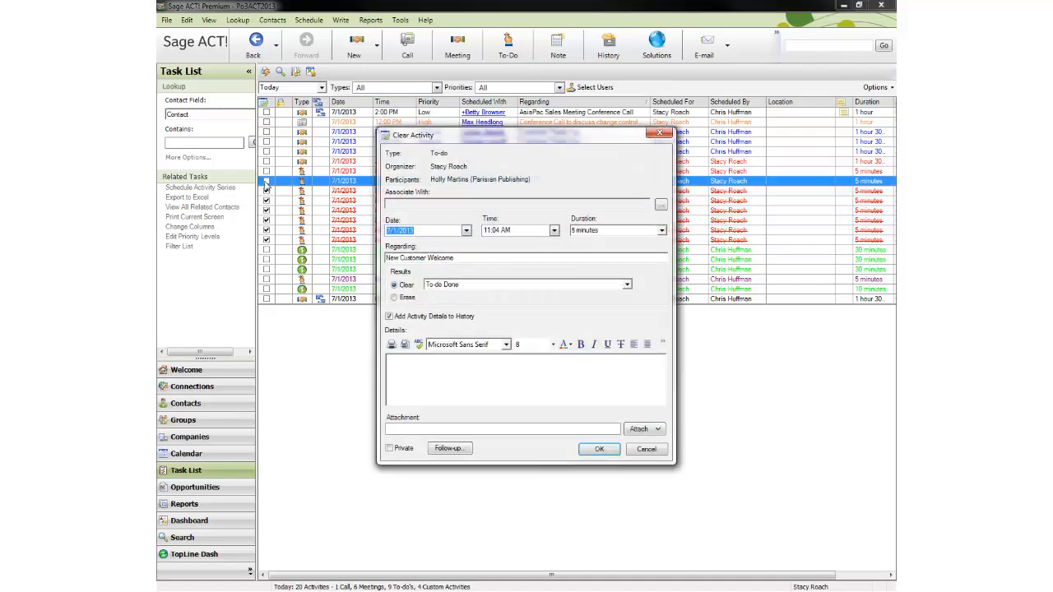
pyautogui.click(604, 450)
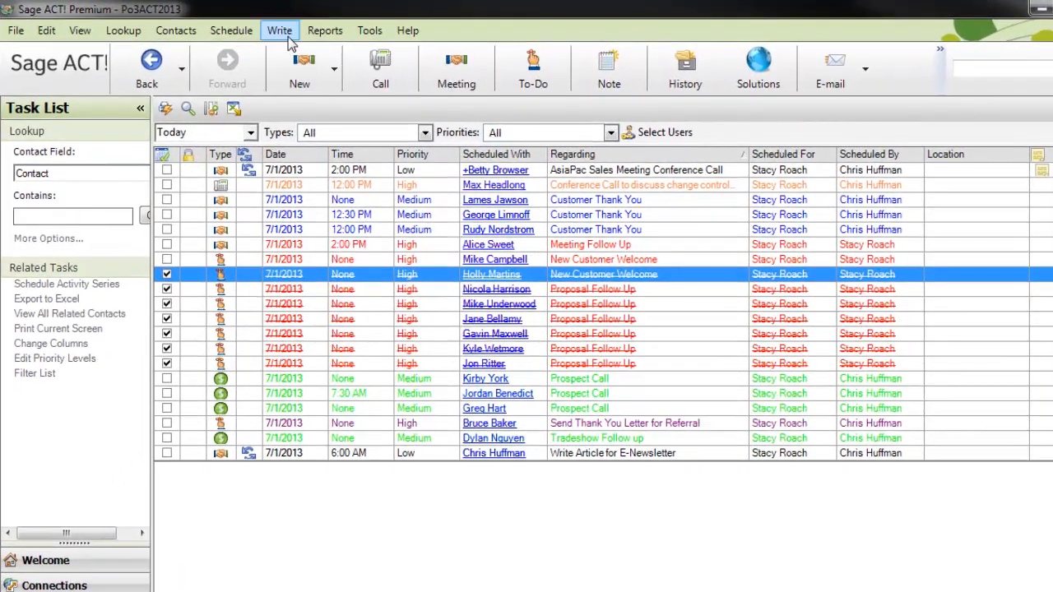
# Step: Show the Sage E-marketing for ACT! writing options
pyautogui.click(279, 33)
pyautogui.moveTo(298, 97)
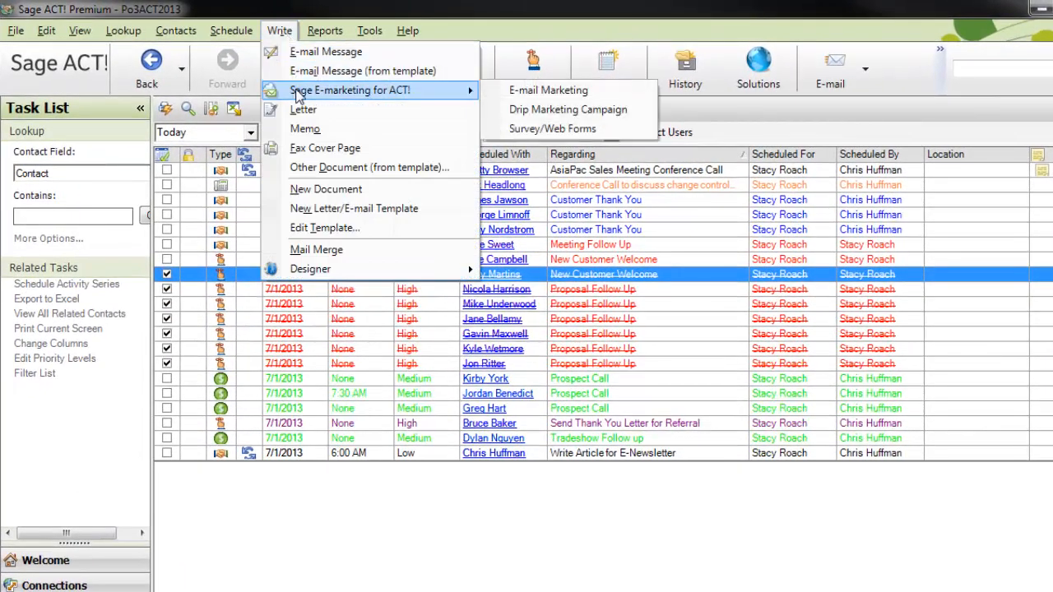